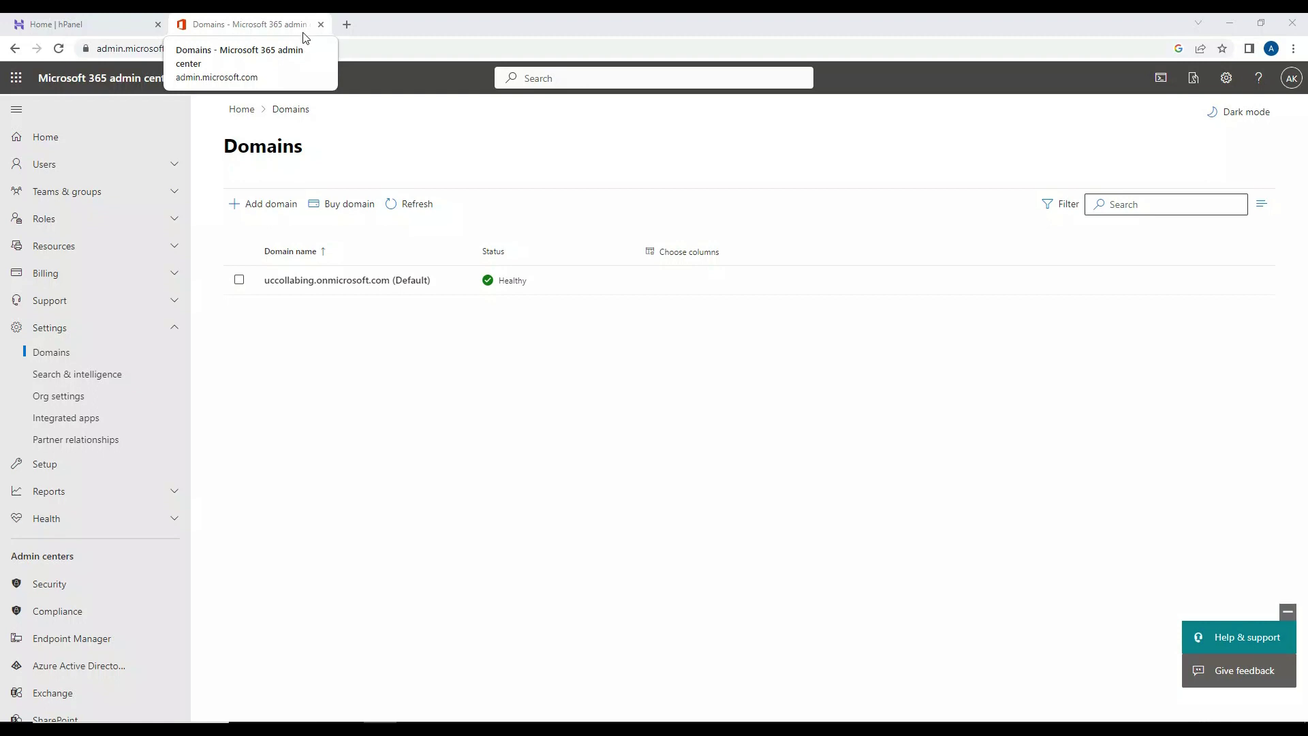
- Check the registered domain name in the Hostinger panel, returning to the Microsoft 365 Domains page
{"action": "left_click", "coordinate": [76, 24]}
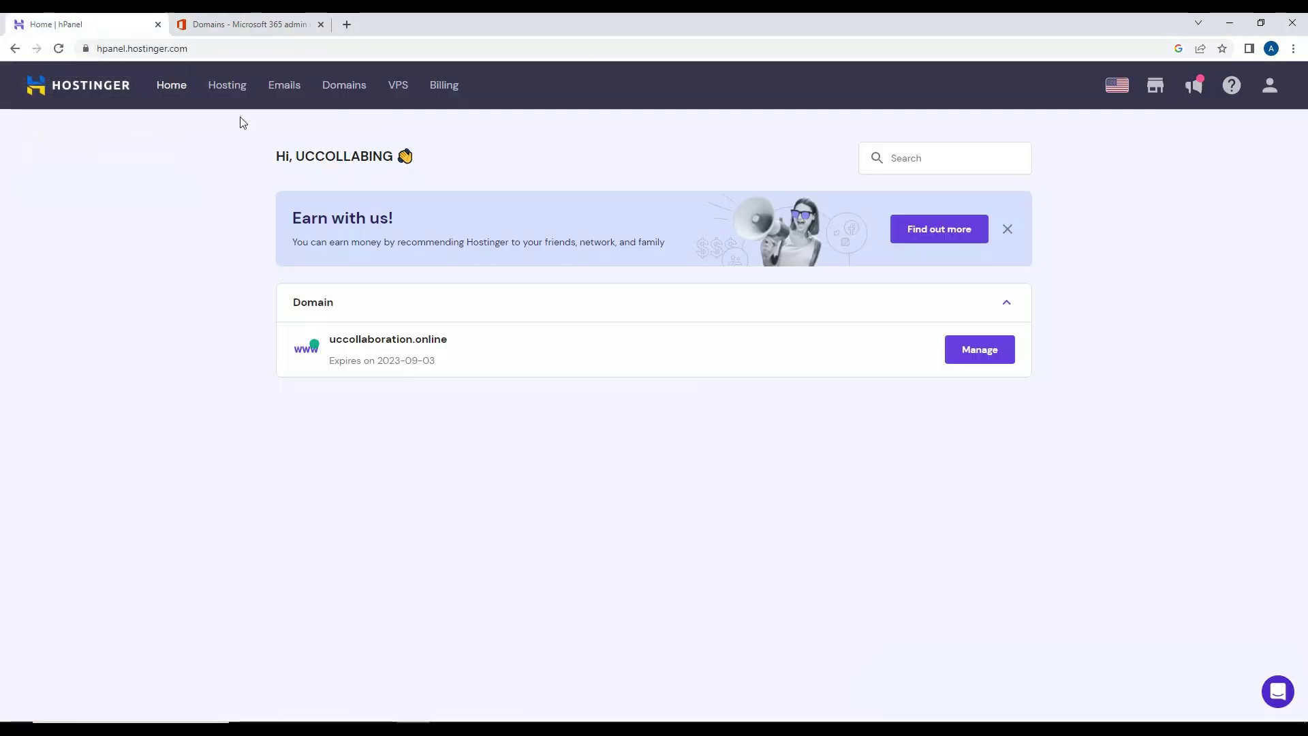
{"action": "left_click_drag", "start_coordinate": [452, 341], "coordinate": [320, 342]}
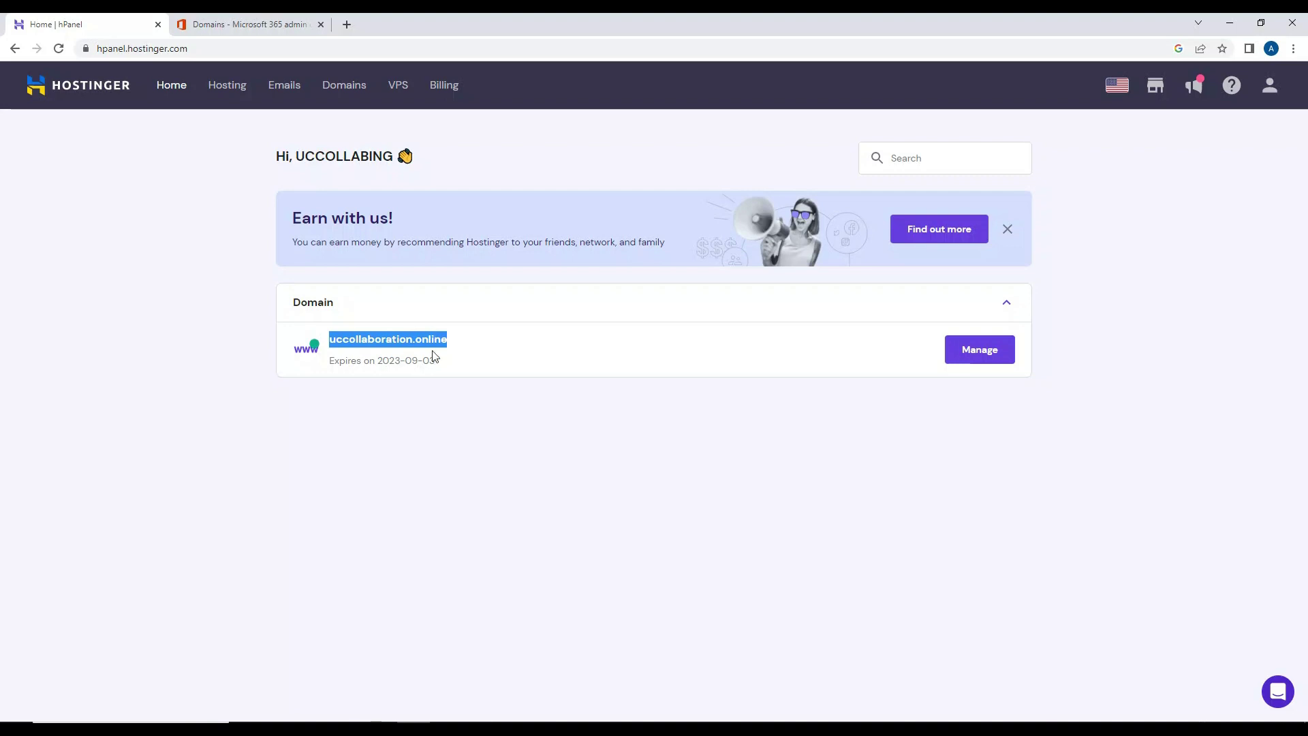
{"action": "left_click", "coordinate": [250, 22]}
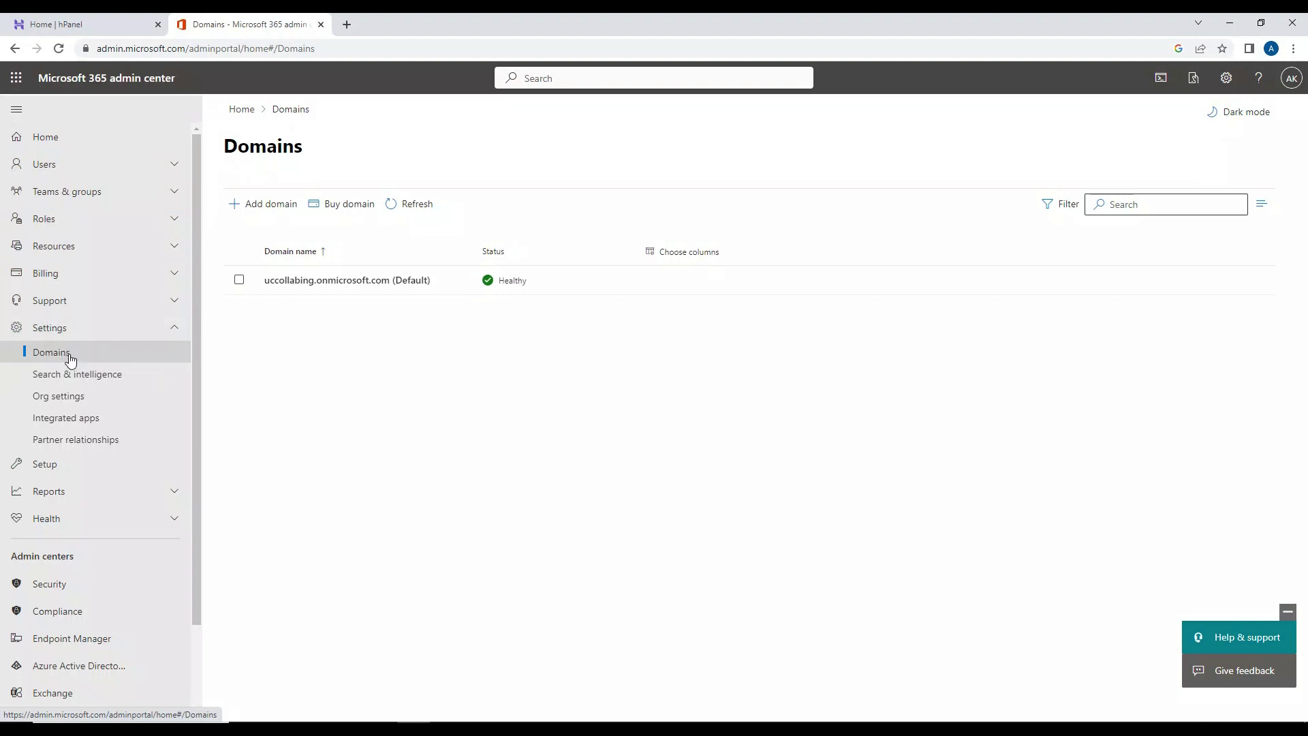
- Add the domain uccollaboration.online to Microsoft 365, copying its name from the Hostinger panel
{"action": "left_click", "coordinate": [250, 211]}
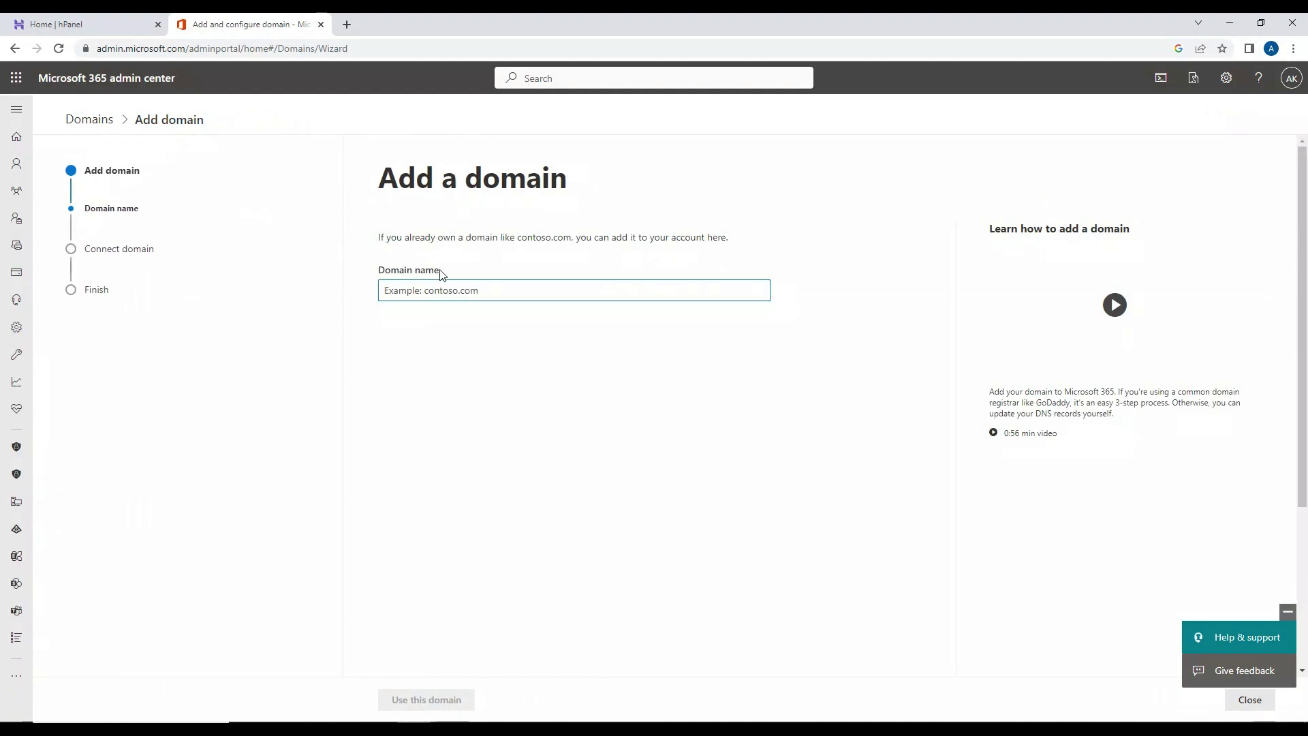
{"action": "left_click", "coordinate": [76, 24]}
{"action": "right_click", "coordinate": [373, 339]}
{"action": "left_click", "coordinate": [394, 348]}
{"action": "left_click", "coordinate": [261, 20]}
{"action": "right_click", "coordinate": [410, 293]}
{"action": "left_click", "coordinate": [454, 401]}
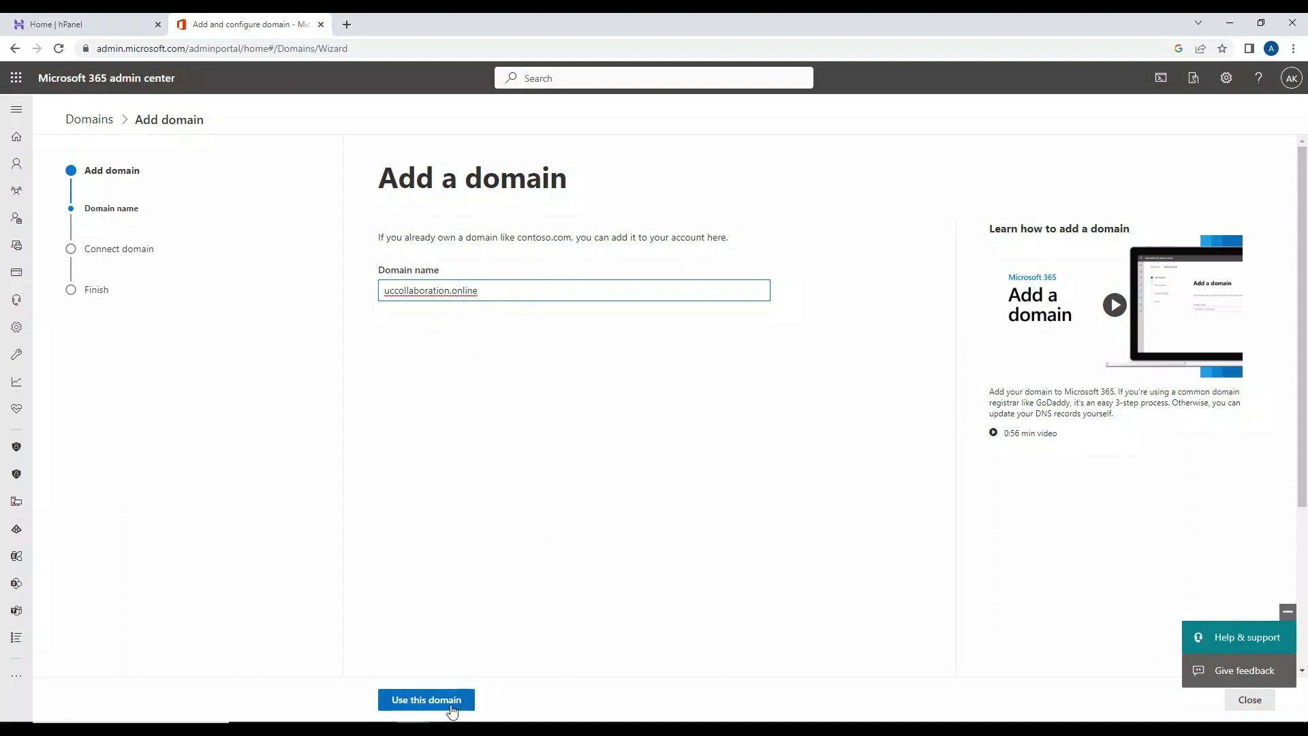
{"action": "left_click", "coordinate": [413, 702]}
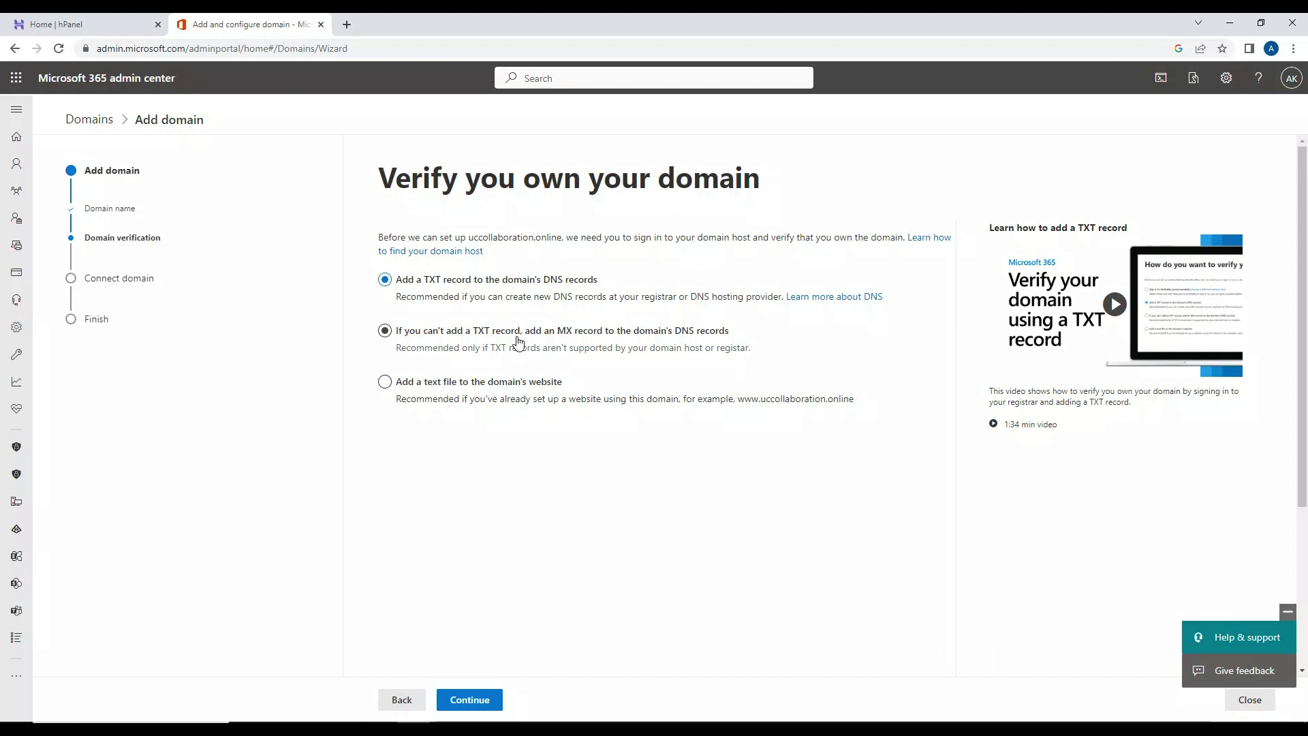
- Use a TXT record in the domain's DNS as the ownership verification method and copy the TXT name
{"action": "left_click", "coordinate": [545, 380]}
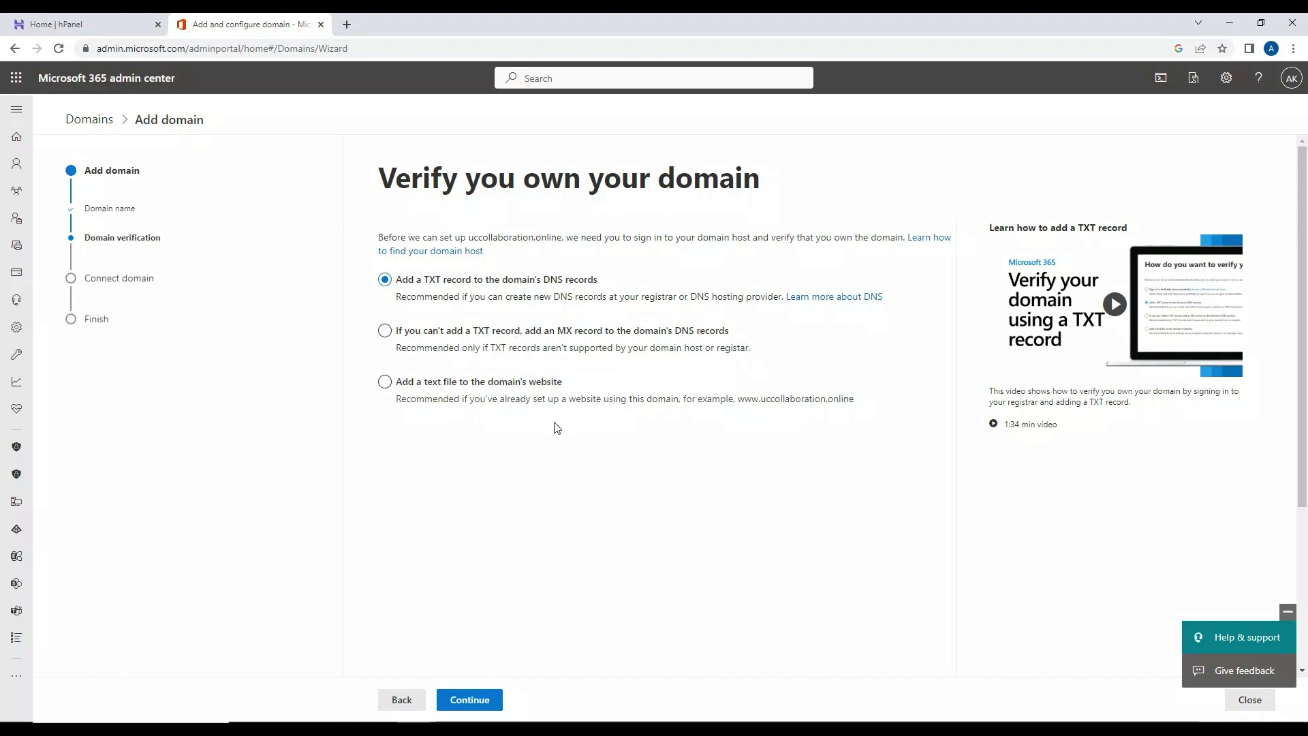
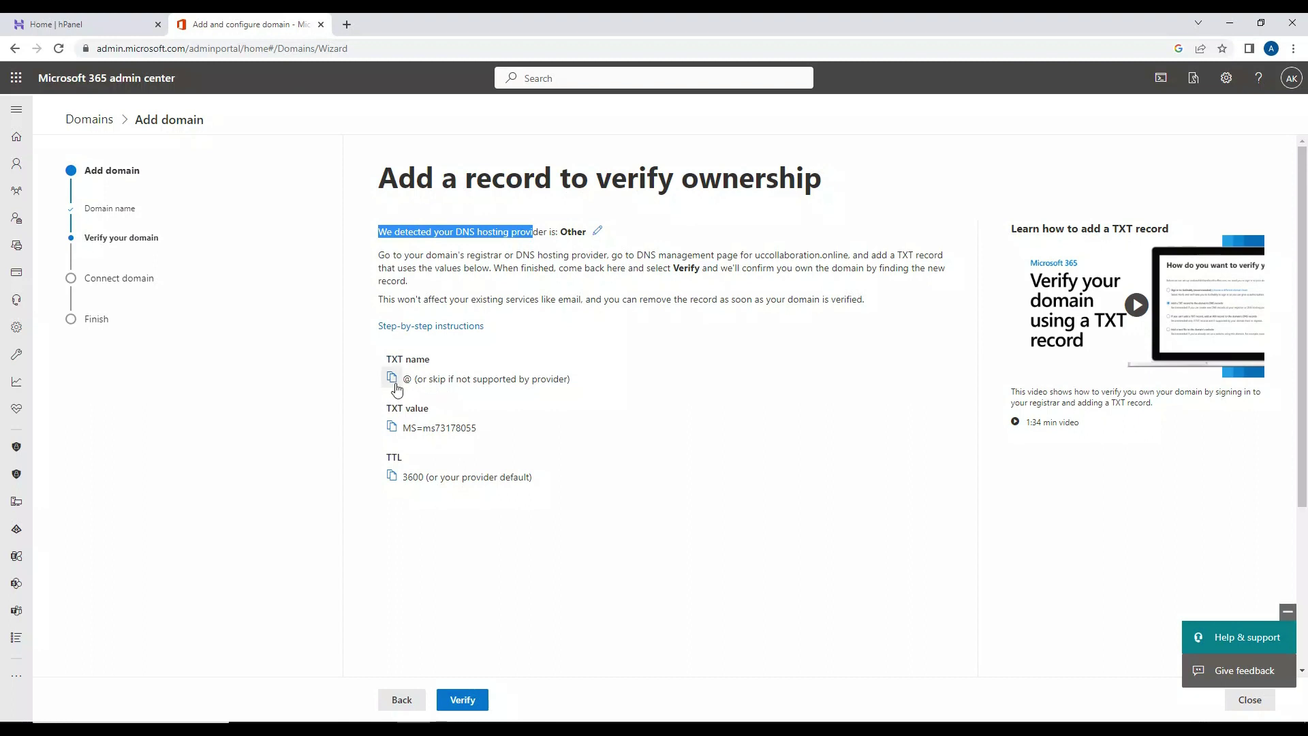
{"action": "left_click", "coordinate": [394, 380]}
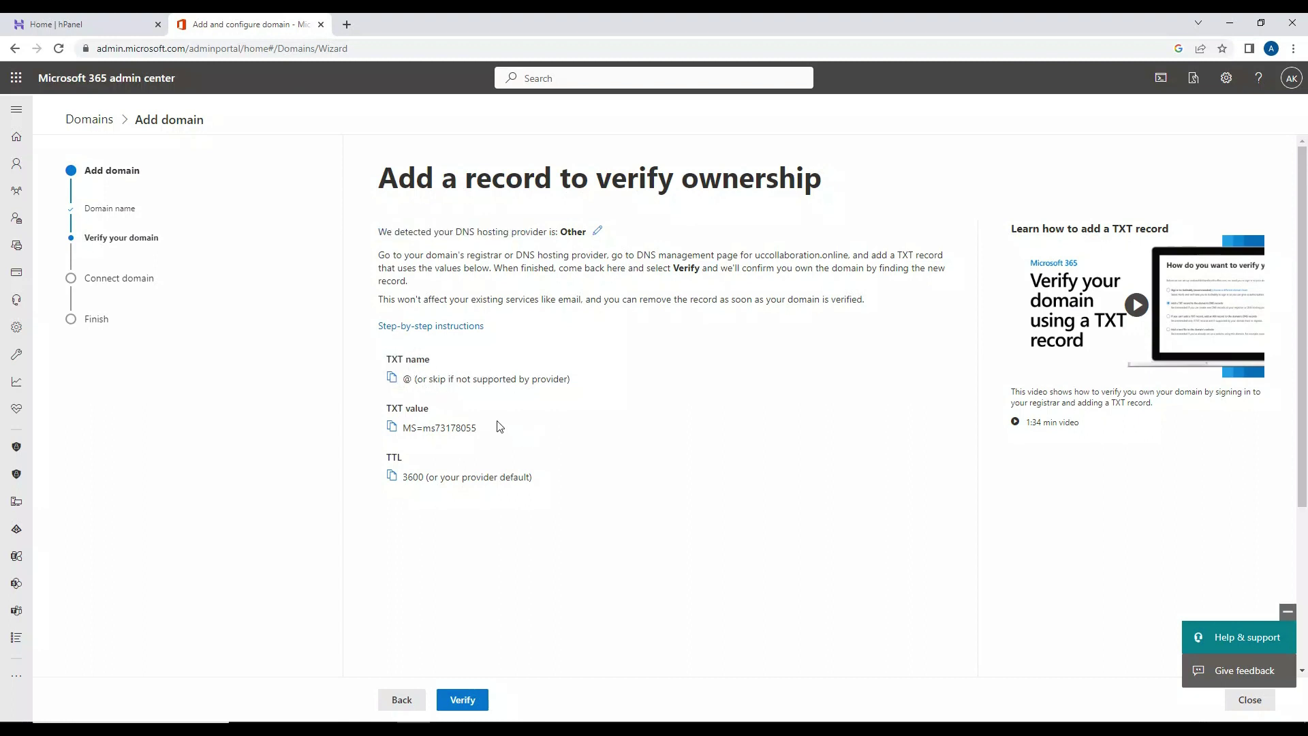
- Switch to Hostinger and open the nameserver and DNS settings of uccollaboration.online
{"action": "left_click", "coordinate": [70, 33]}
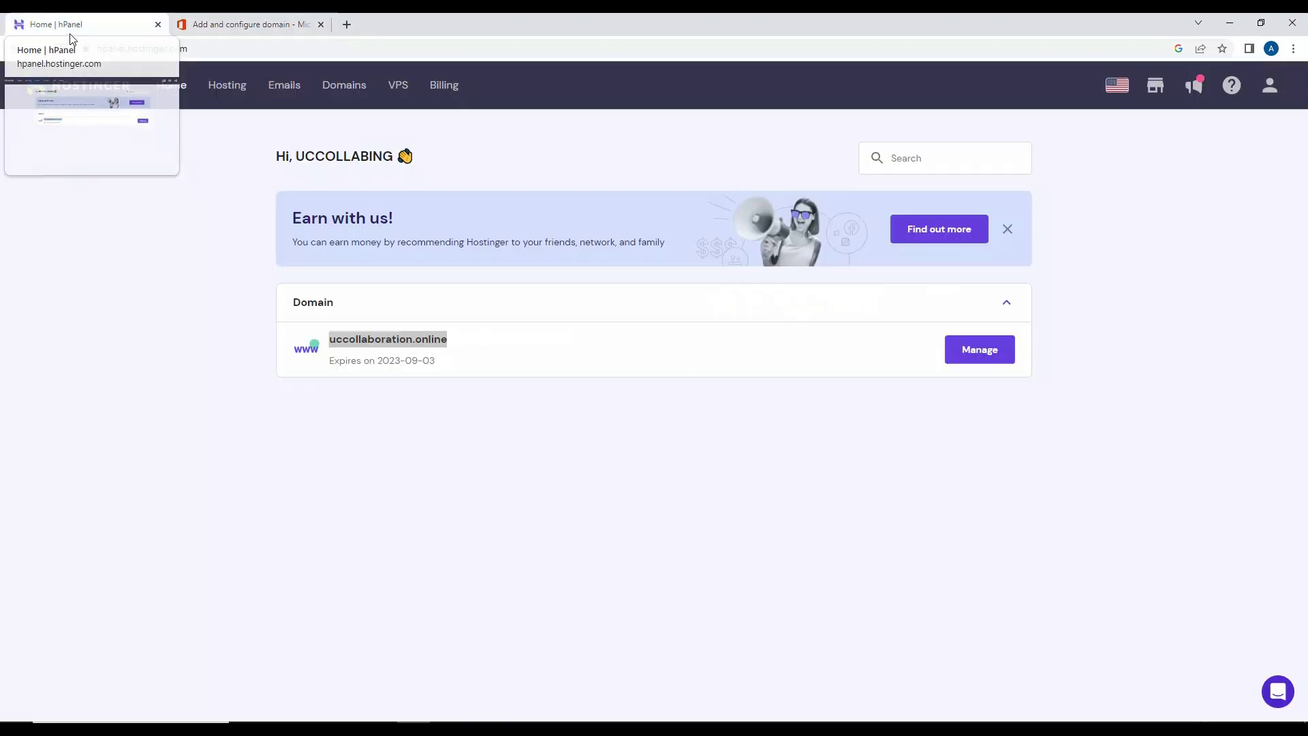
{"action": "left_click", "coordinate": [979, 377]}
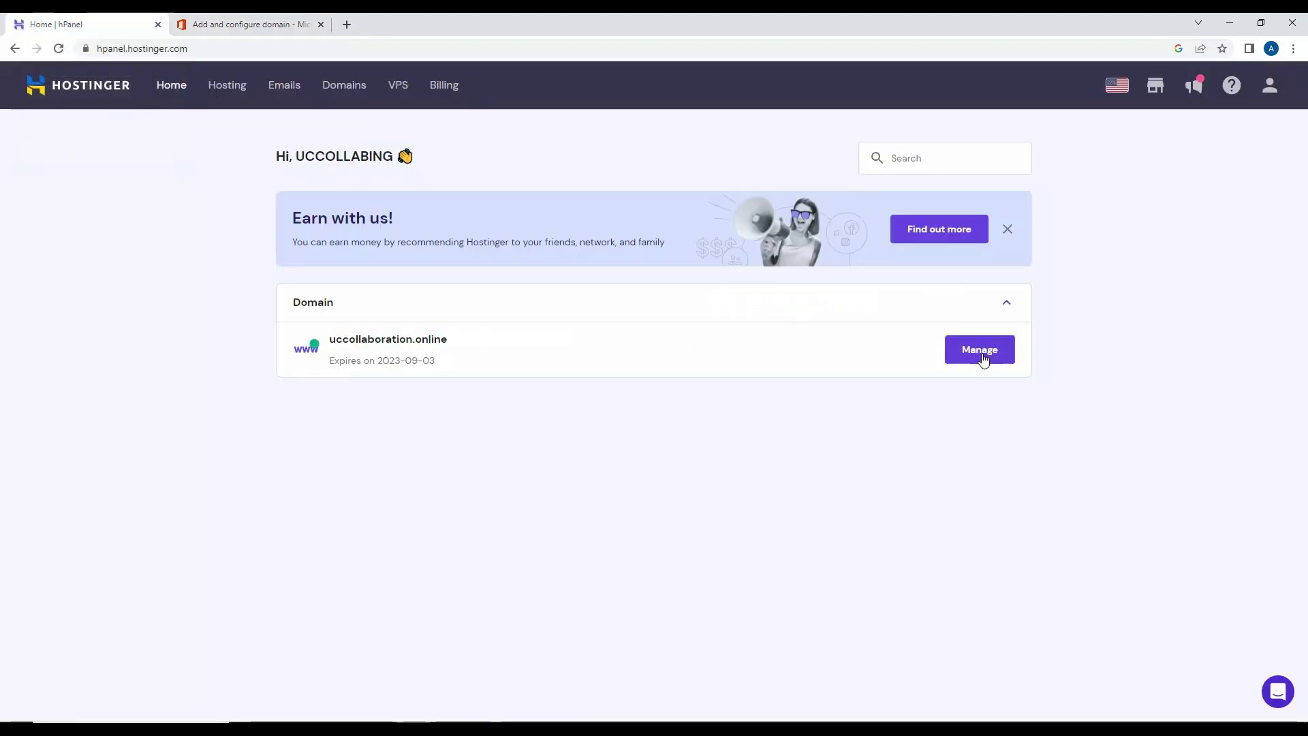
{"action": "left_click", "coordinate": [982, 354]}
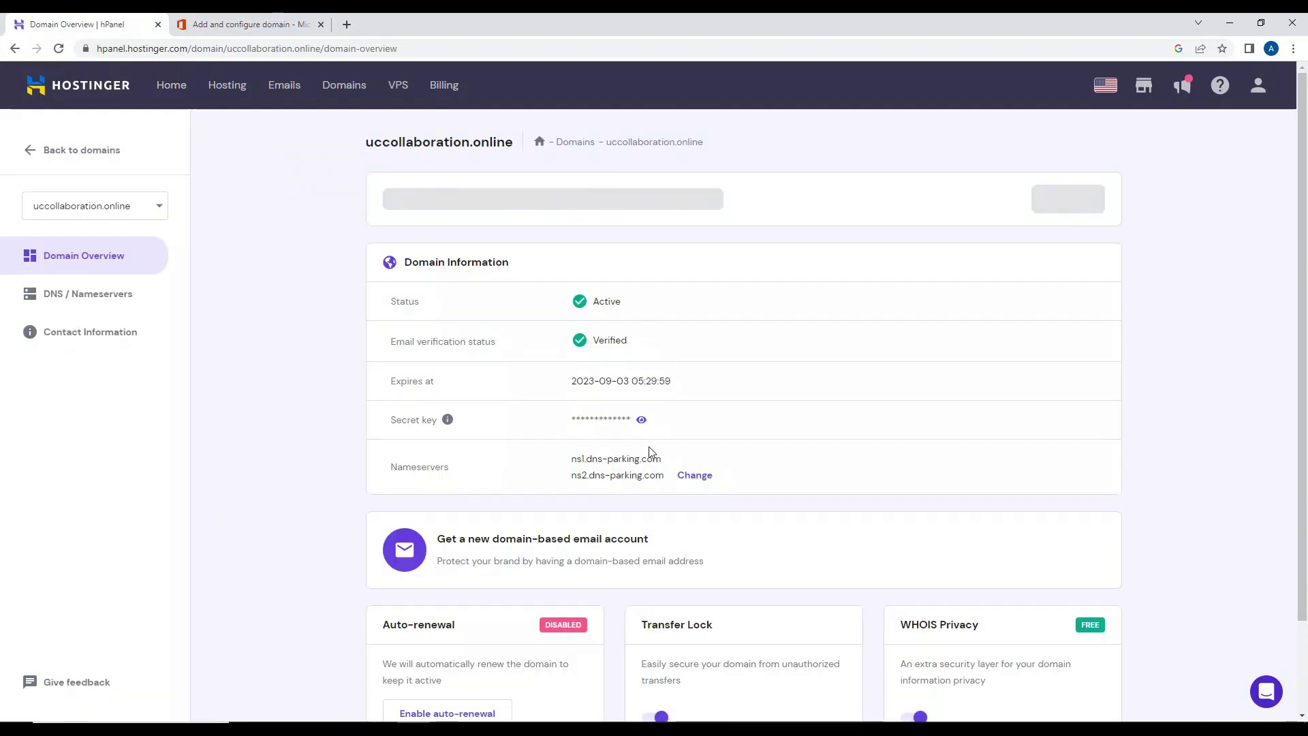
{"action": "scroll", "coordinate": [649, 452], "scroll_direction": "down", "scroll_amount": 1}
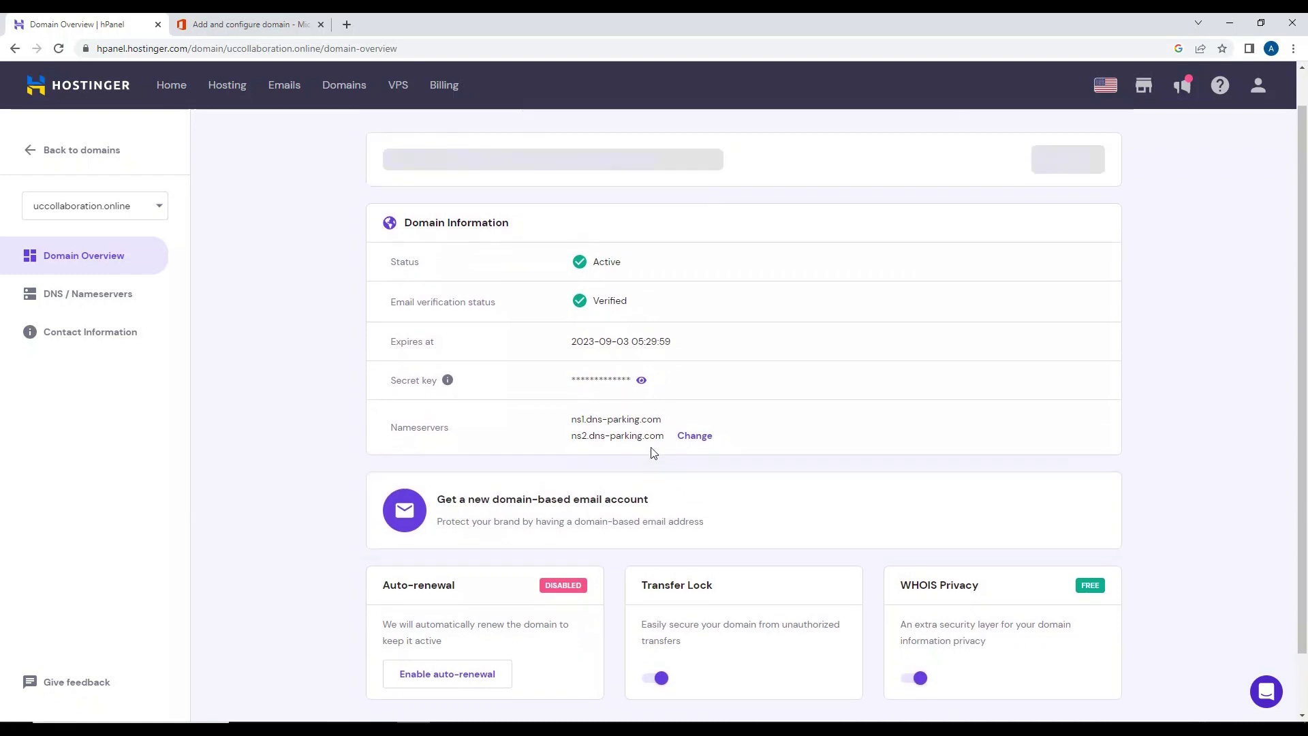
{"action": "left_click", "coordinate": [690, 439]}
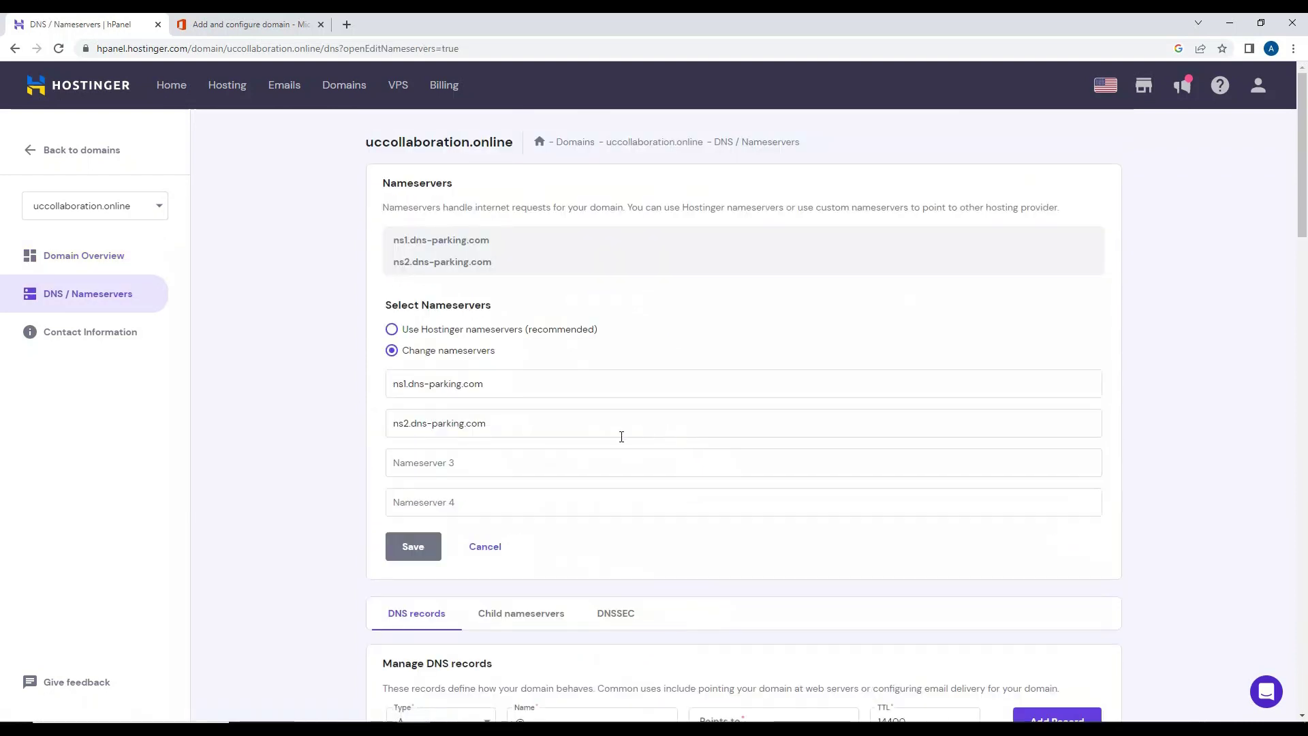
- Set the type of the new DNS record to TXT
{"action": "scroll", "coordinate": [621, 436], "scroll_direction": "down", "scroll_amount": 5}
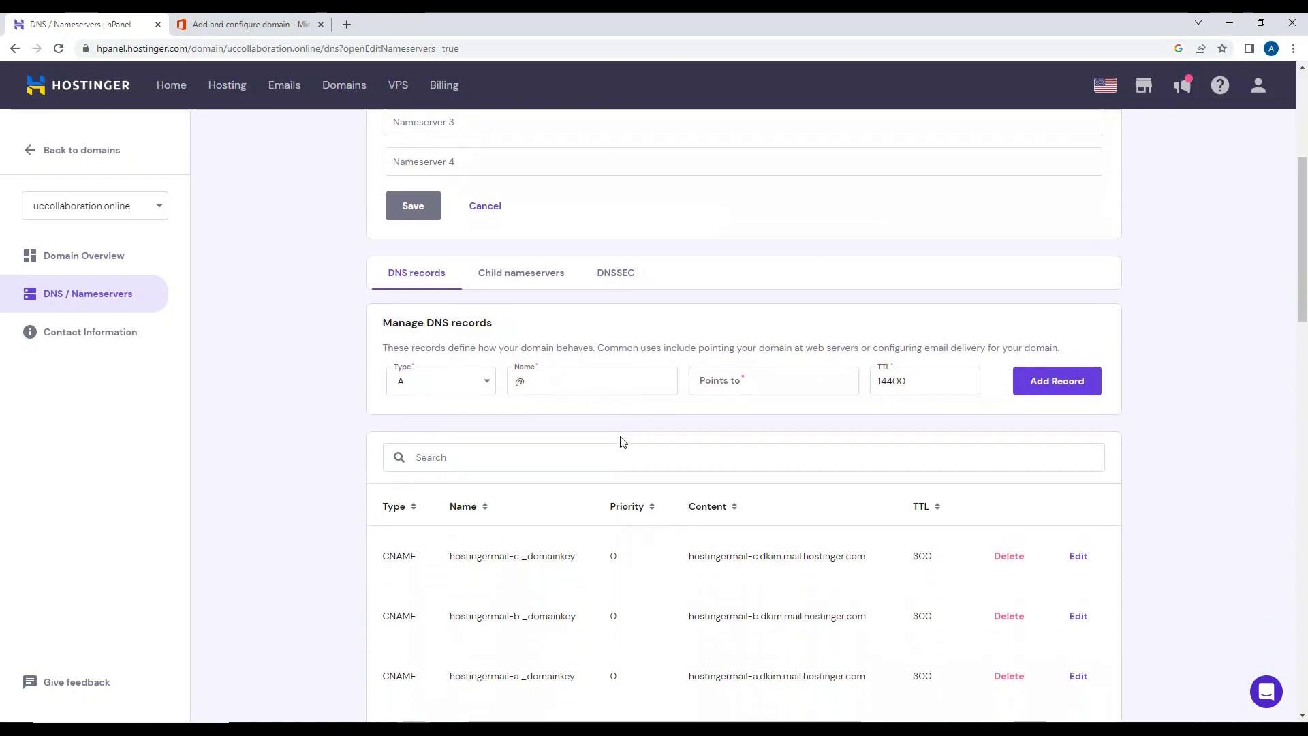
{"action": "scroll", "coordinate": [622, 441], "scroll_direction": "down", "scroll_amount": 2}
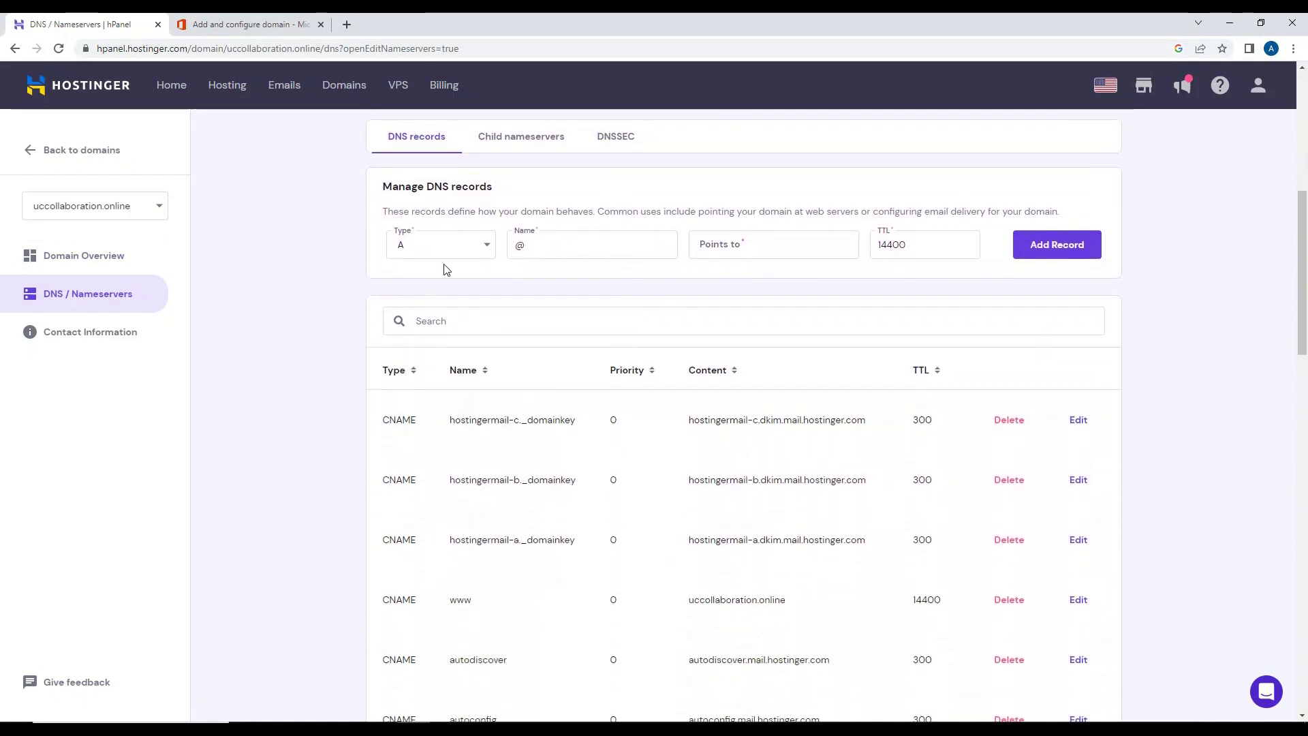
{"action": "scroll", "coordinate": [454, 263], "scroll_direction": "up", "scroll_amount": 2}
{"action": "scroll", "coordinate": [453, 263], "scroll_direction": "up", "scroll_amount": 2}
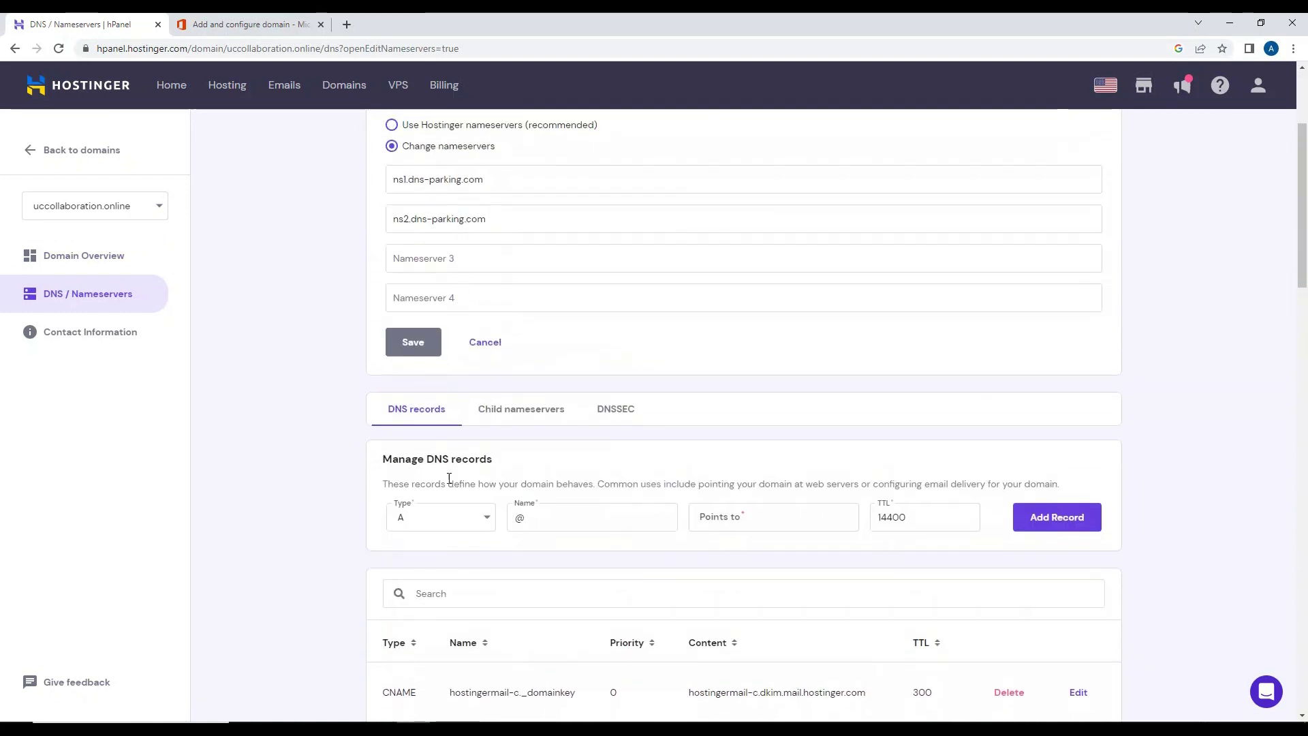
{"action": "left_click", "coordinate": [447, 525]}
{"action": "scroll", "coordinate": [447, 525], "scroll_direction": "down", "scroll_amount": 2}
{"action": "scroll", "coordinate": [447, 518], "scroll_direction": "down", "scroll_amount": 2}
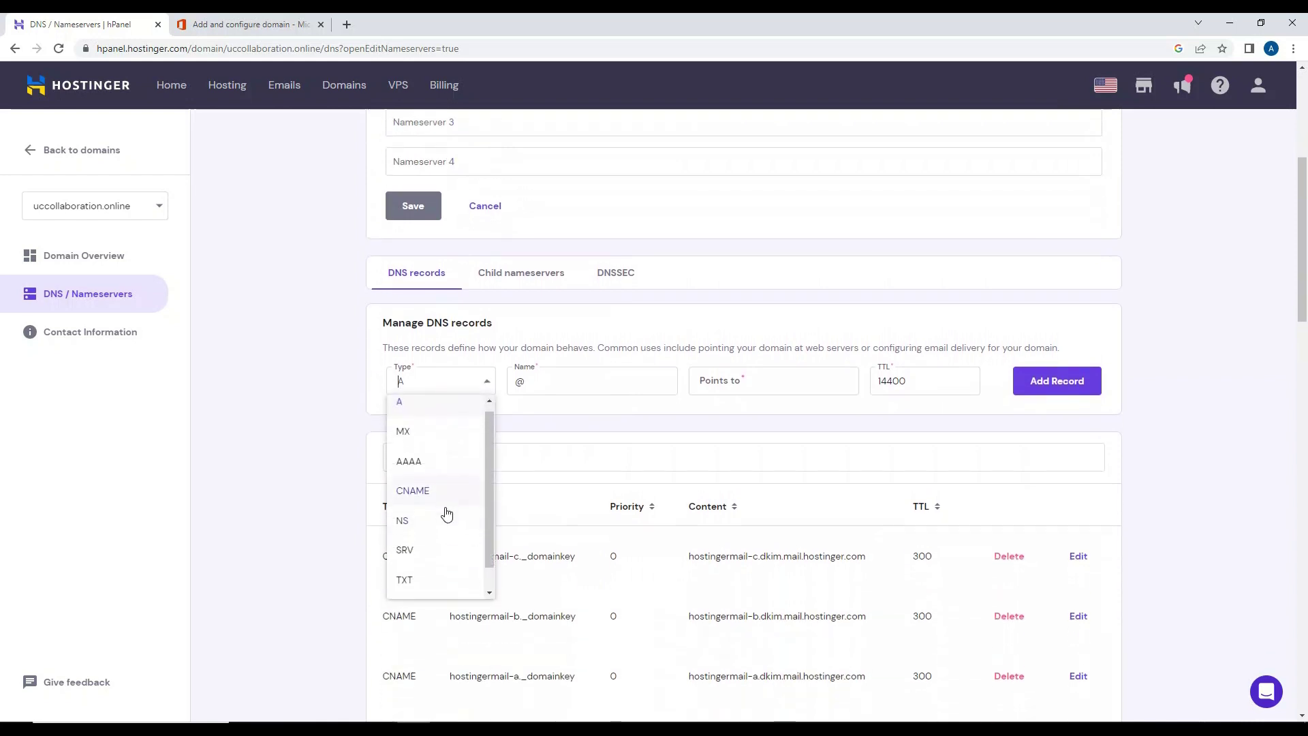
{"action": "left_click", "coordinate": [437, 553]}
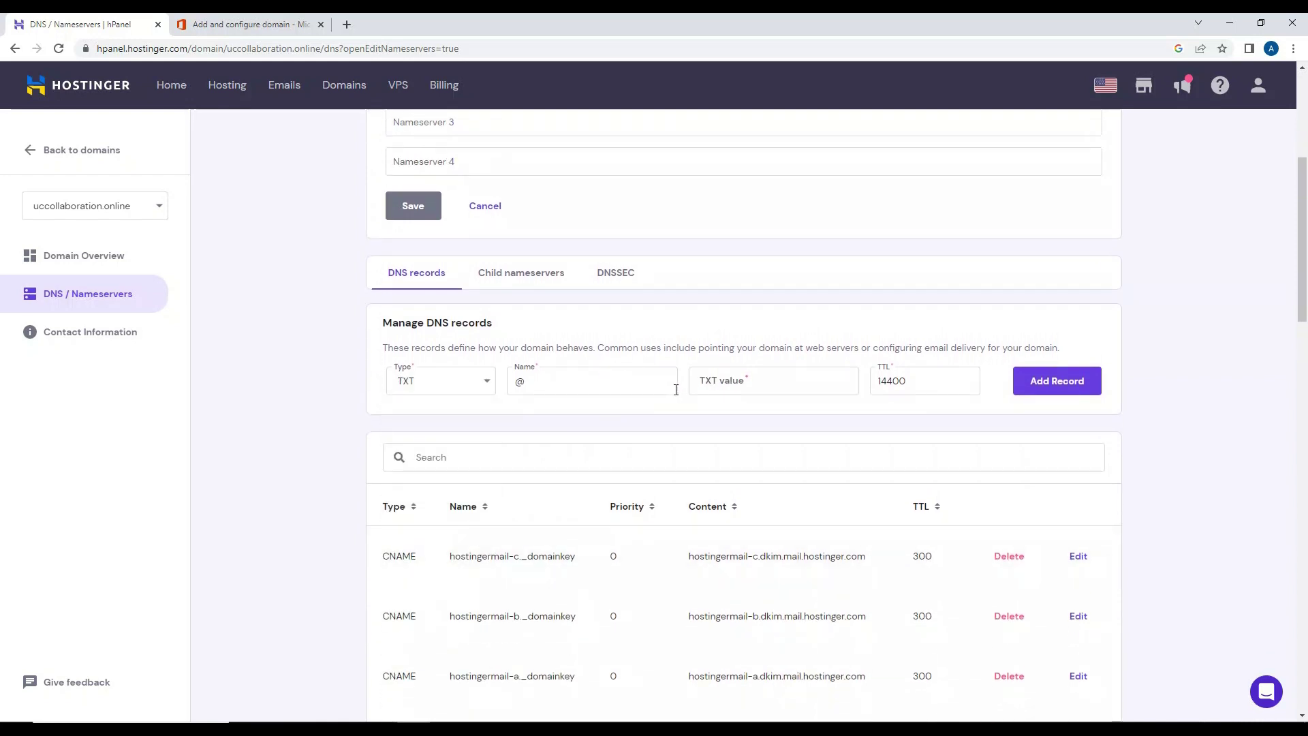
- Use @ as the new TXT record's name, matching the TXT name given by Microsoft 365
{"action": "left_click", "coordinate": [245, 24]}
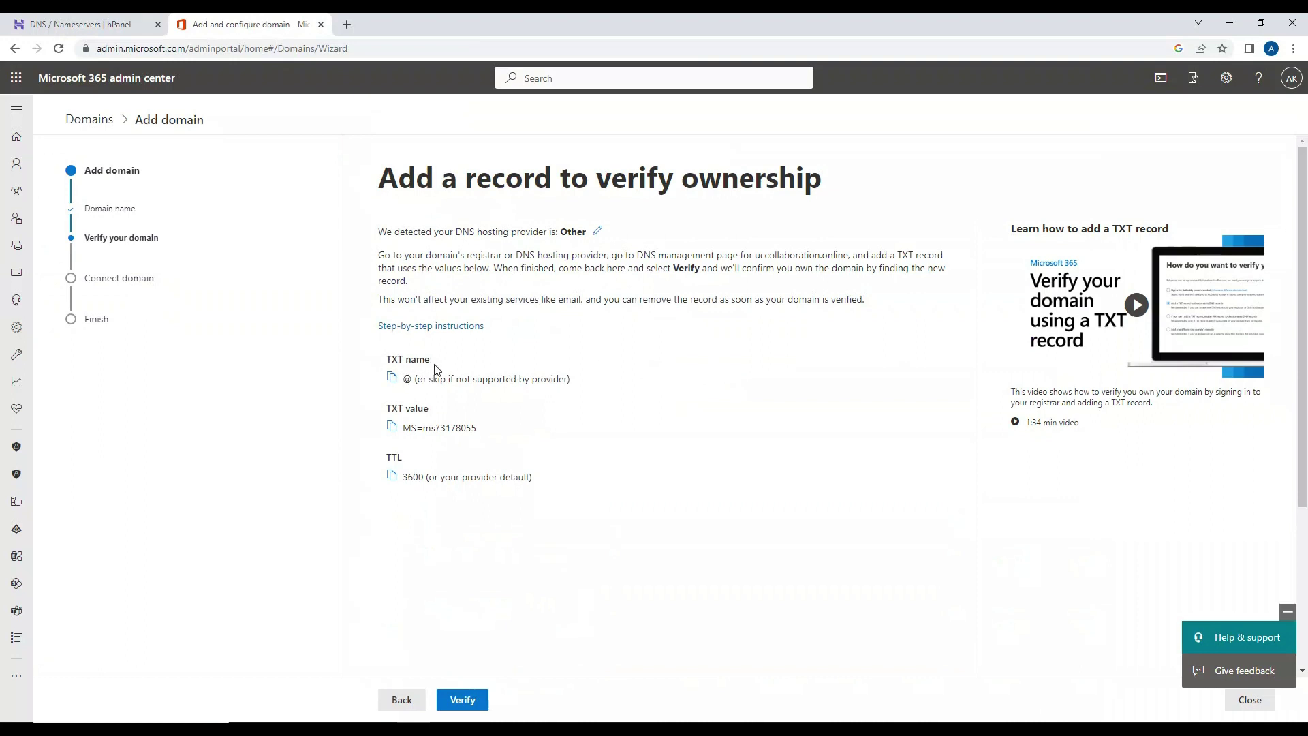
{"action": "left_click", "coordinate": [132, 21]}
{"action": "key", "text": "Tab"}
{"action": "key", "text": "ctrl+c"}
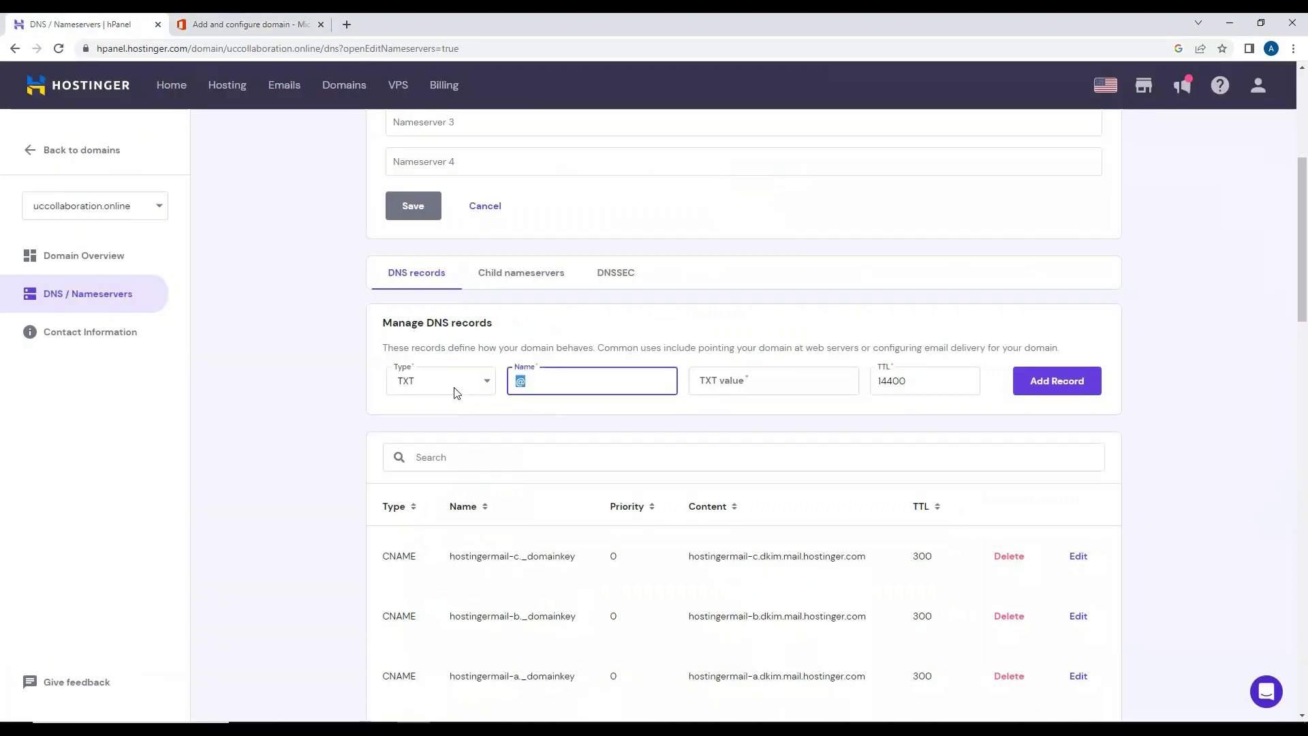
{"action": "left_click", "coordinate": [528, 383]}
{"action": "right_click", "coordinate": [525, 382]}
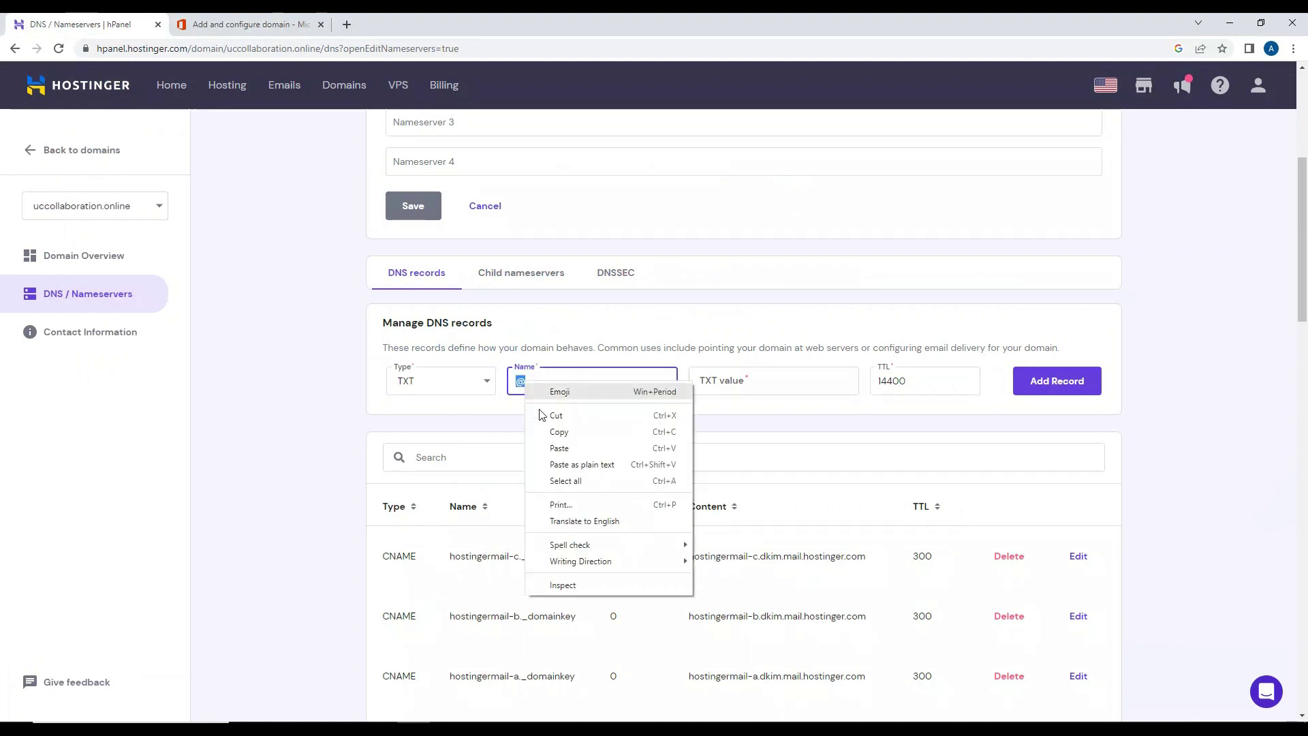
{"action": "left_click", "coordinate": [546, 440]}
- Copy the TXT verification value from Microsoft 365 and paste it as the TXT value of the new Hostinger record
{"action": "left_click", "coordinate": [284, 20]}
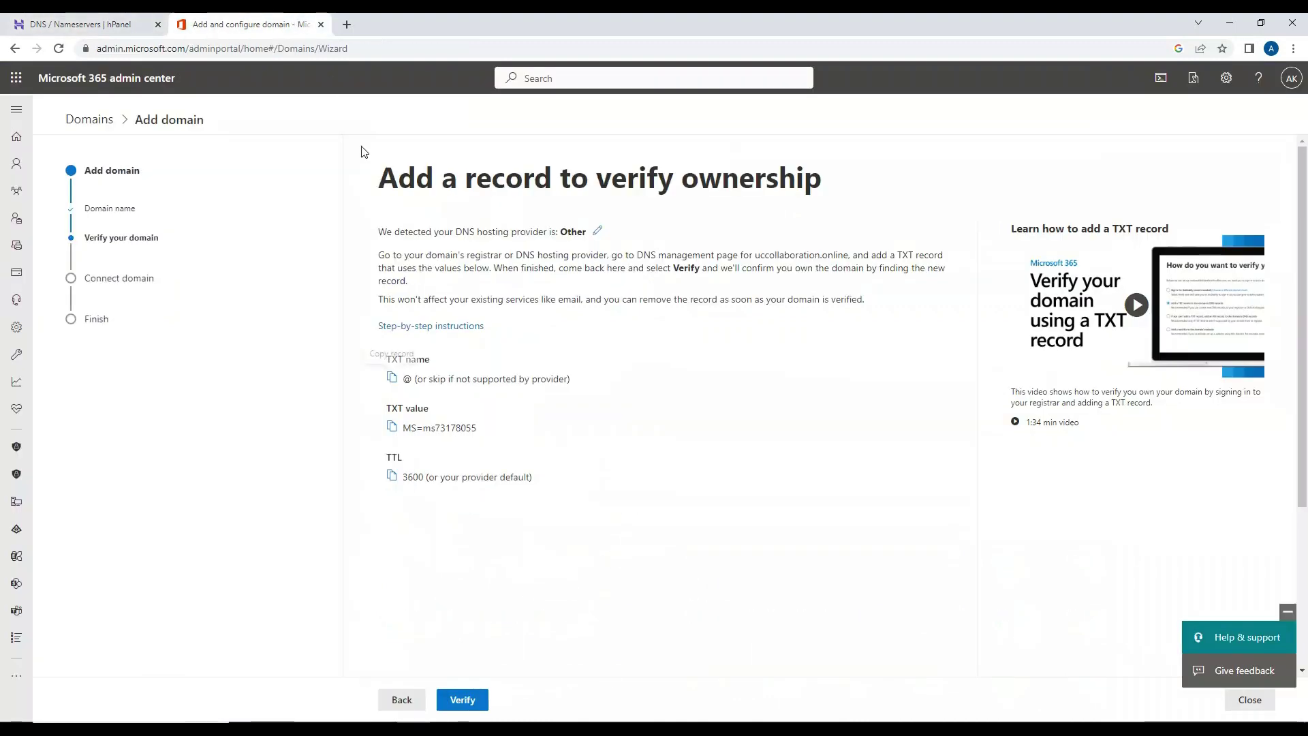
{"action": "left_click", "coordinate": [393, 431]}
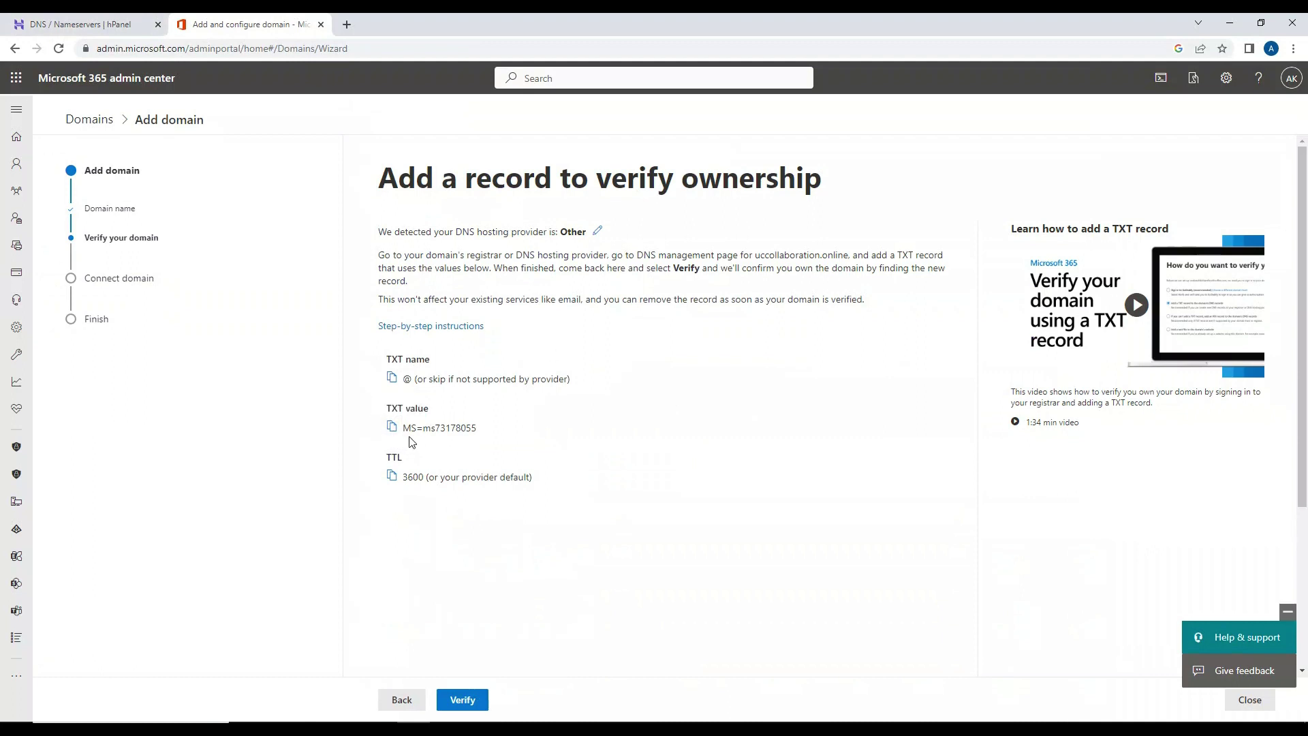
{"action": "left_click", "coordinate": [124, 24]}
{"action": "left_click", "coordinate": [715, 382]}
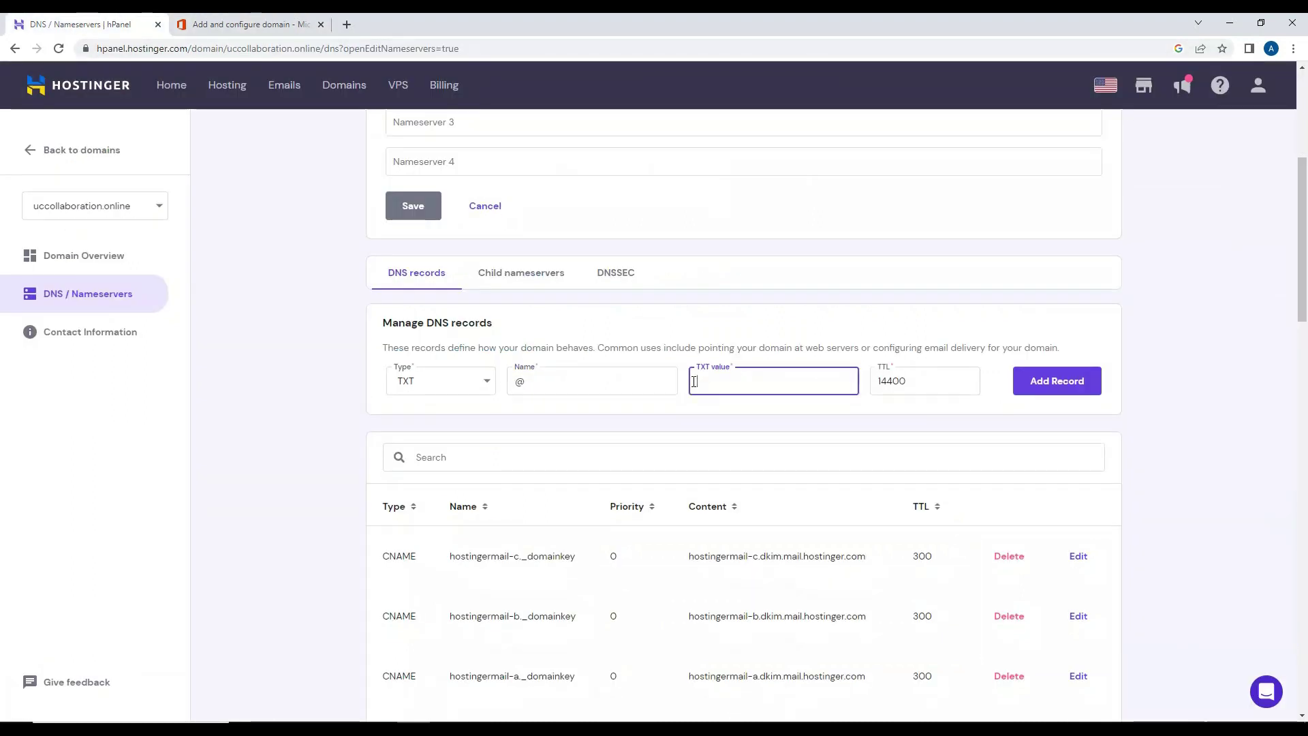
{"action": "right_click", "coordinate": [719, 385]}
{"action": "left_click", "coordinate": [752, 490]}
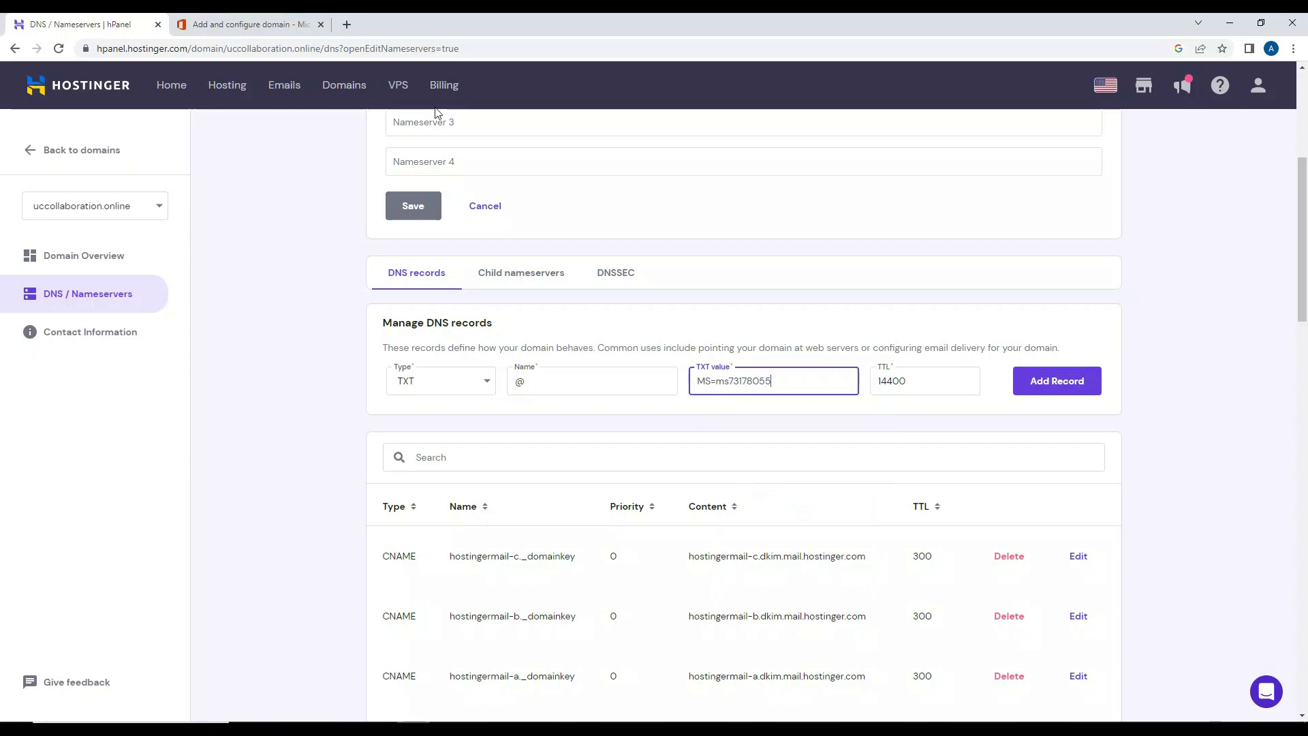
- Set the TXT record's TTL to 3600, as specified by Microsoft 365, and add the record
{"action": "left_click", "coordinate": [275, 20]}
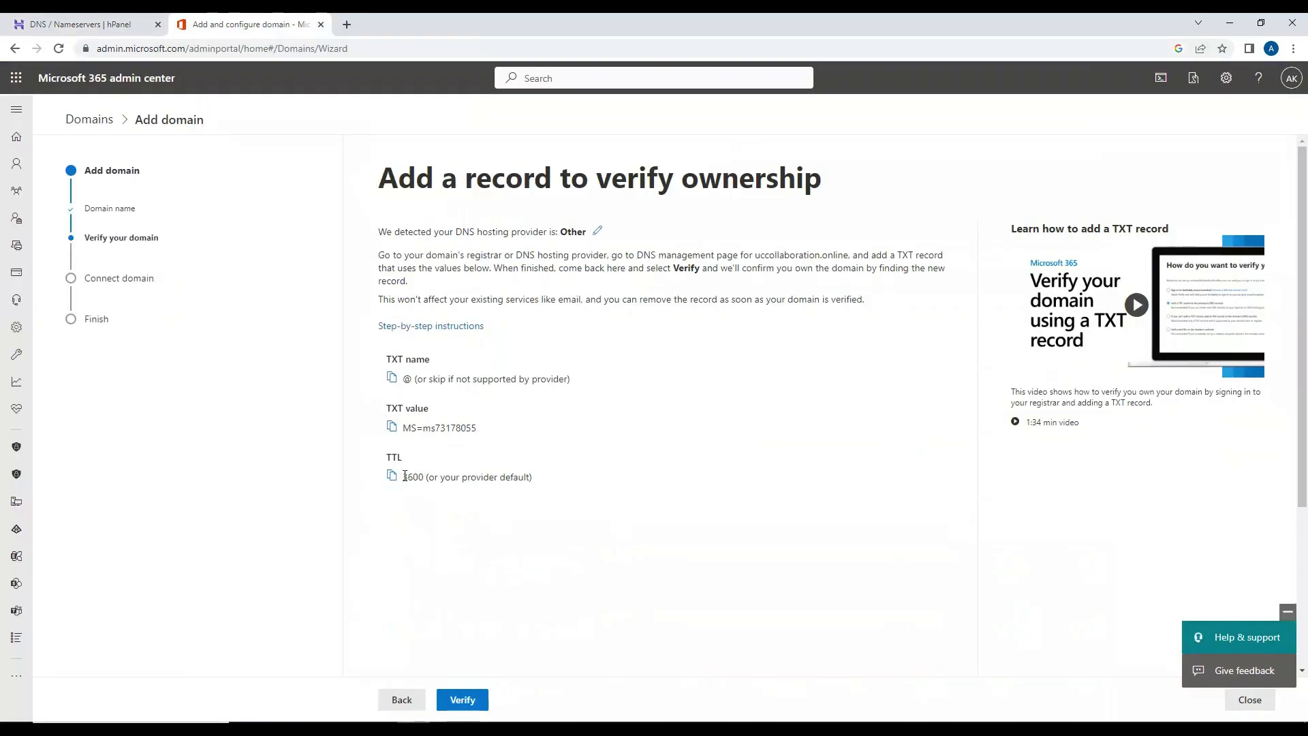
{"action": "left_click", "coordinate": [82, 24]}
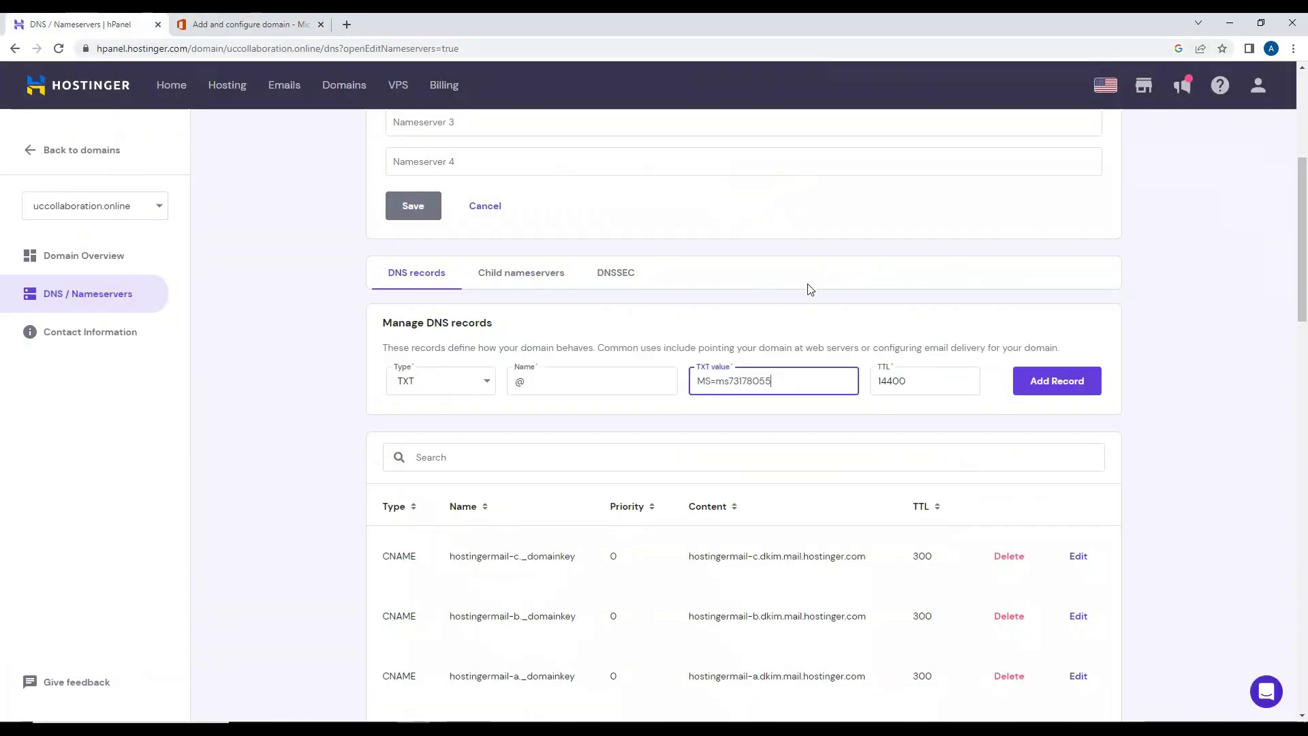
{"action": "key", "text": "Tab"}
{"action": "type", "text": "3600"}
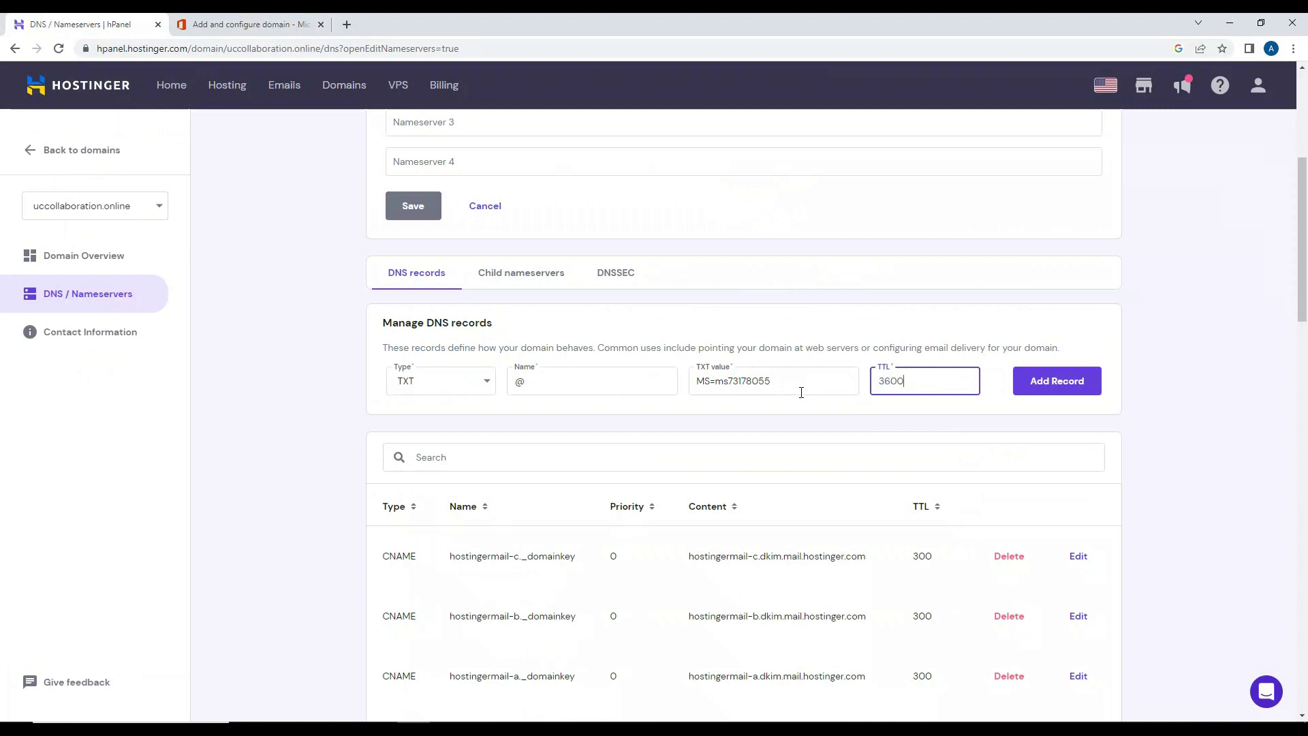
{"action": "left_click", "coordinate": [1041, 388]}
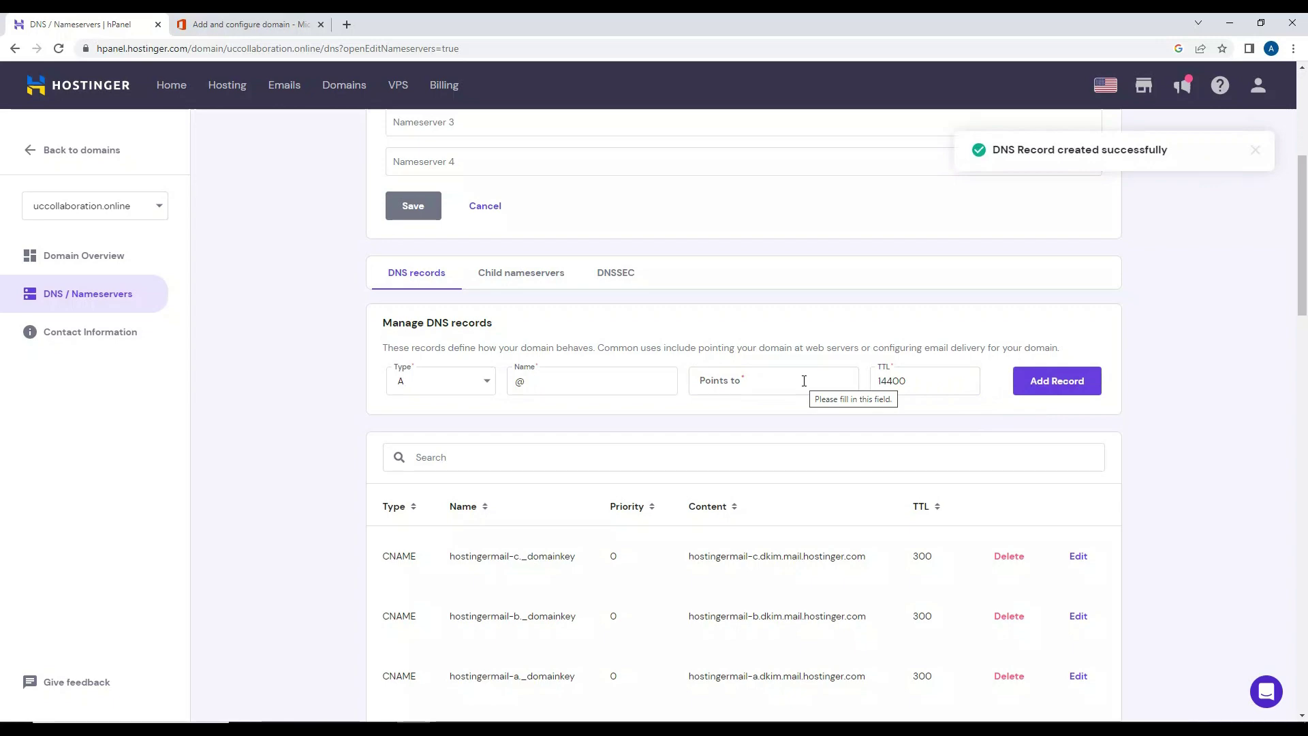
- Return to the Microsoft 365 domain wizard and verify ownership of the domain
{"action": "left_click", "coordinate": [248, 25]}
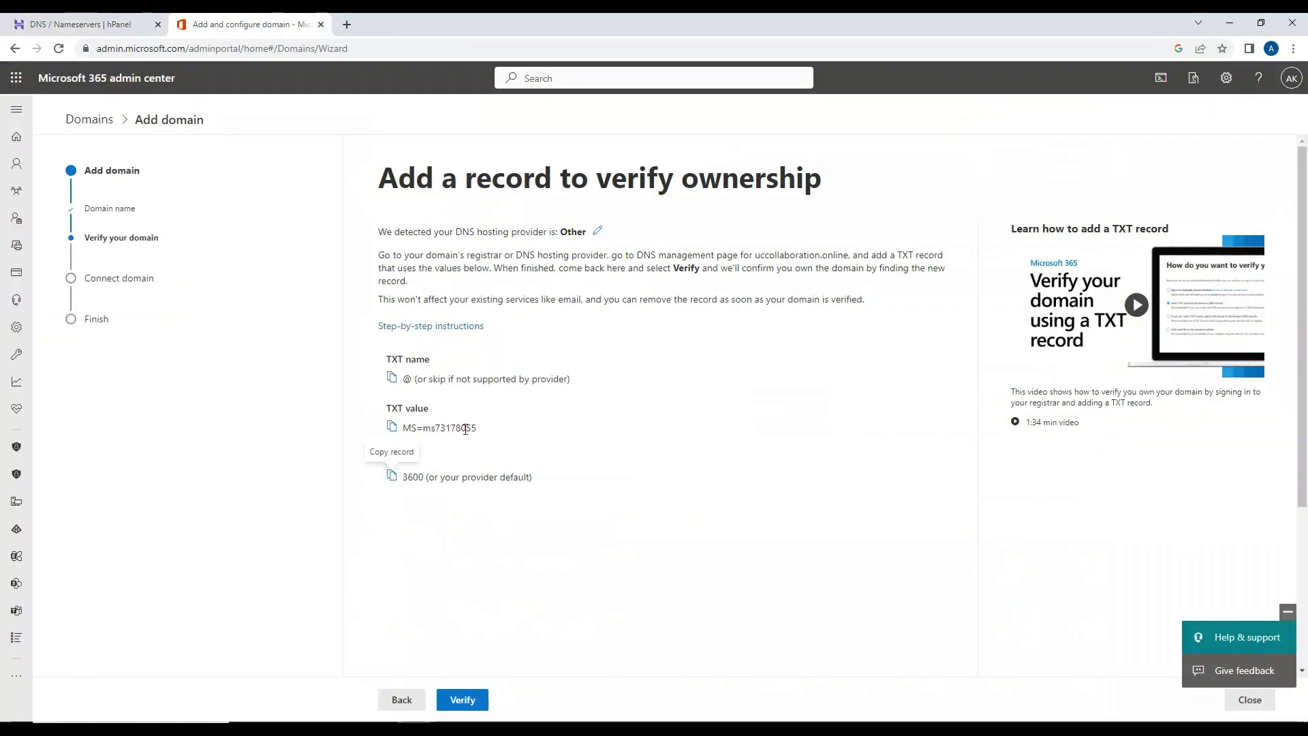
{"action": "scroll", "coordinate": [417, 427], "scroll_direction": "down", "scroll_amount": 3}
{"action": "scroll", "coordinate": [419, 426], "scroll_direction": "up", "scroll_amount": 3}
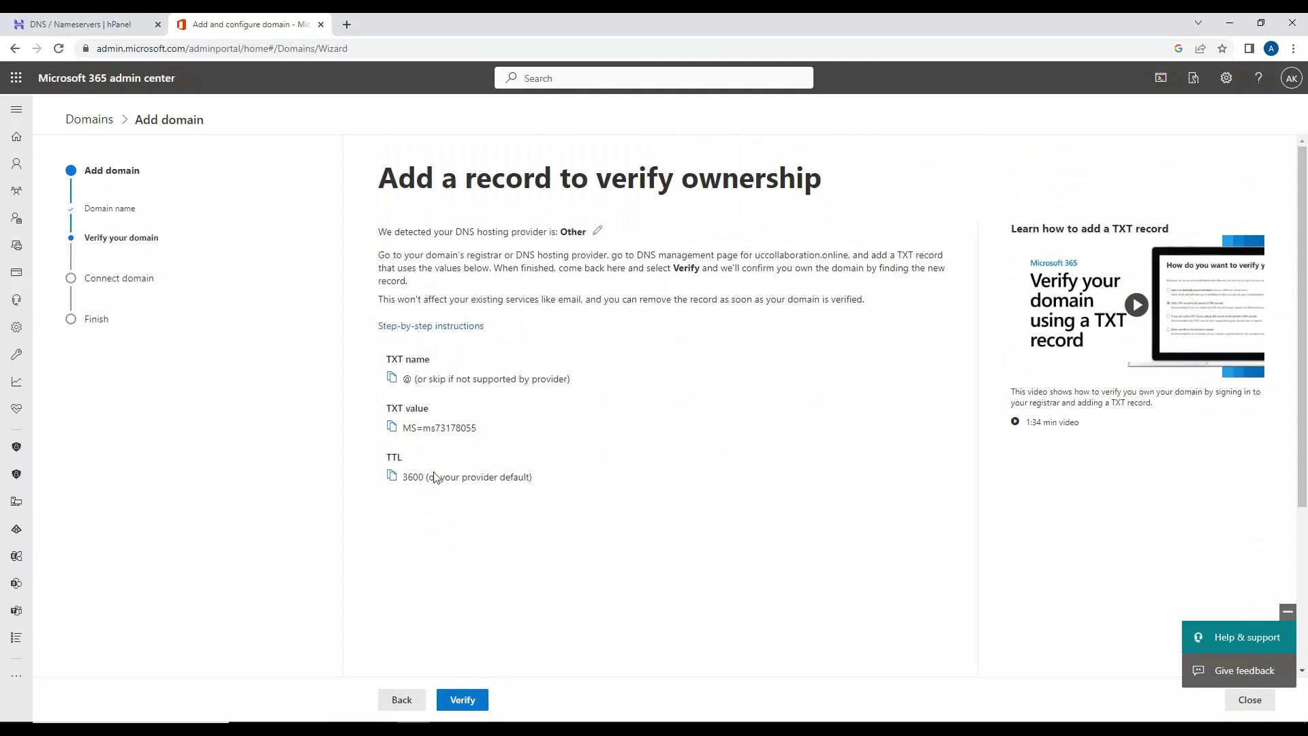
{"action": "left_click", "coordinate": [461, 701]}
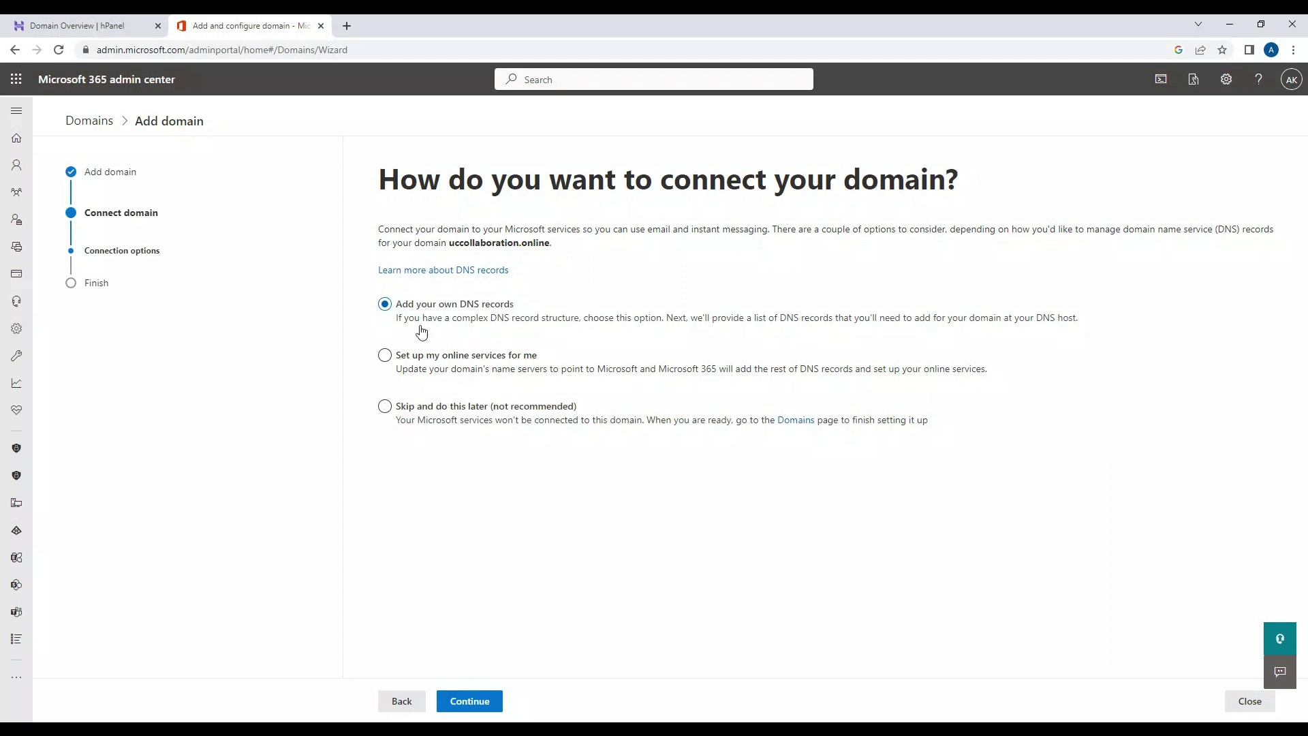
- Connect the domain with the option Add your own DNS records and go to the list of required Exchange records
{"action": "left_click", "coordinate": [481, 696]}
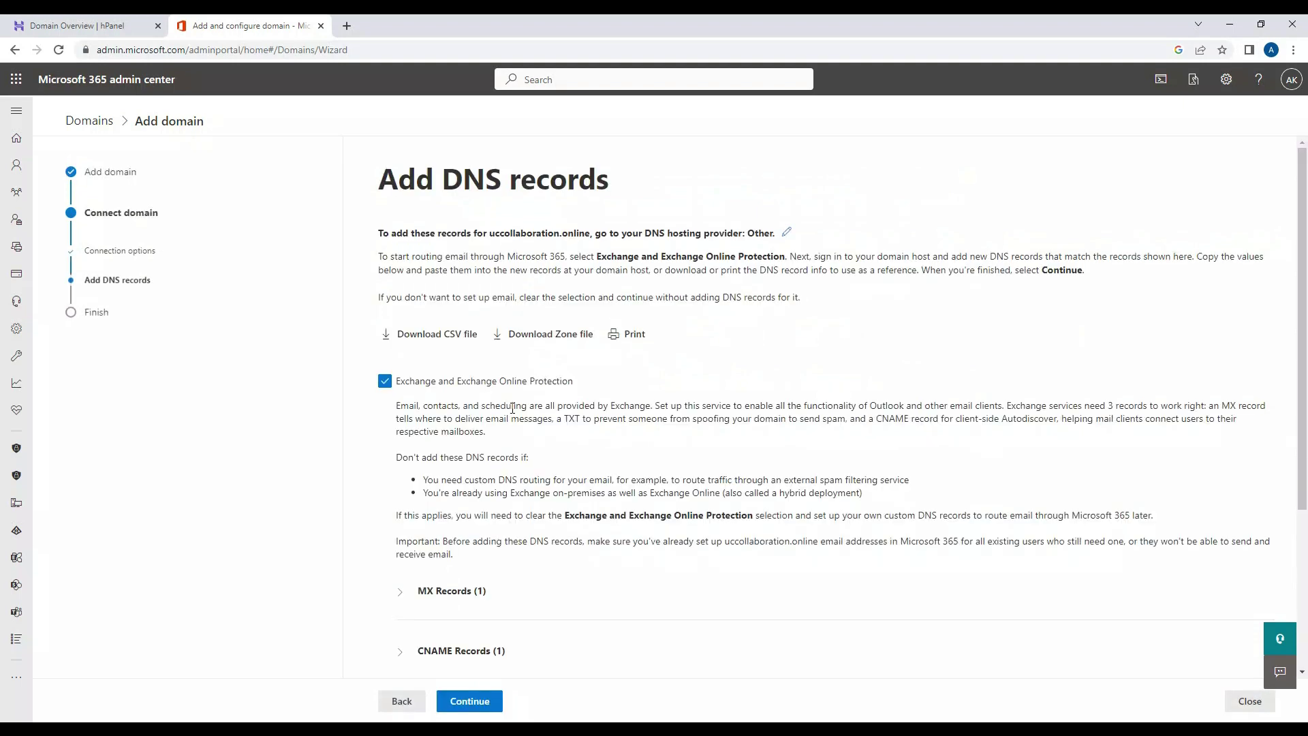
{"action": "scroll", "coordinate": [513, 409], "scroll_direction": "down", "scroll_amount": 3}
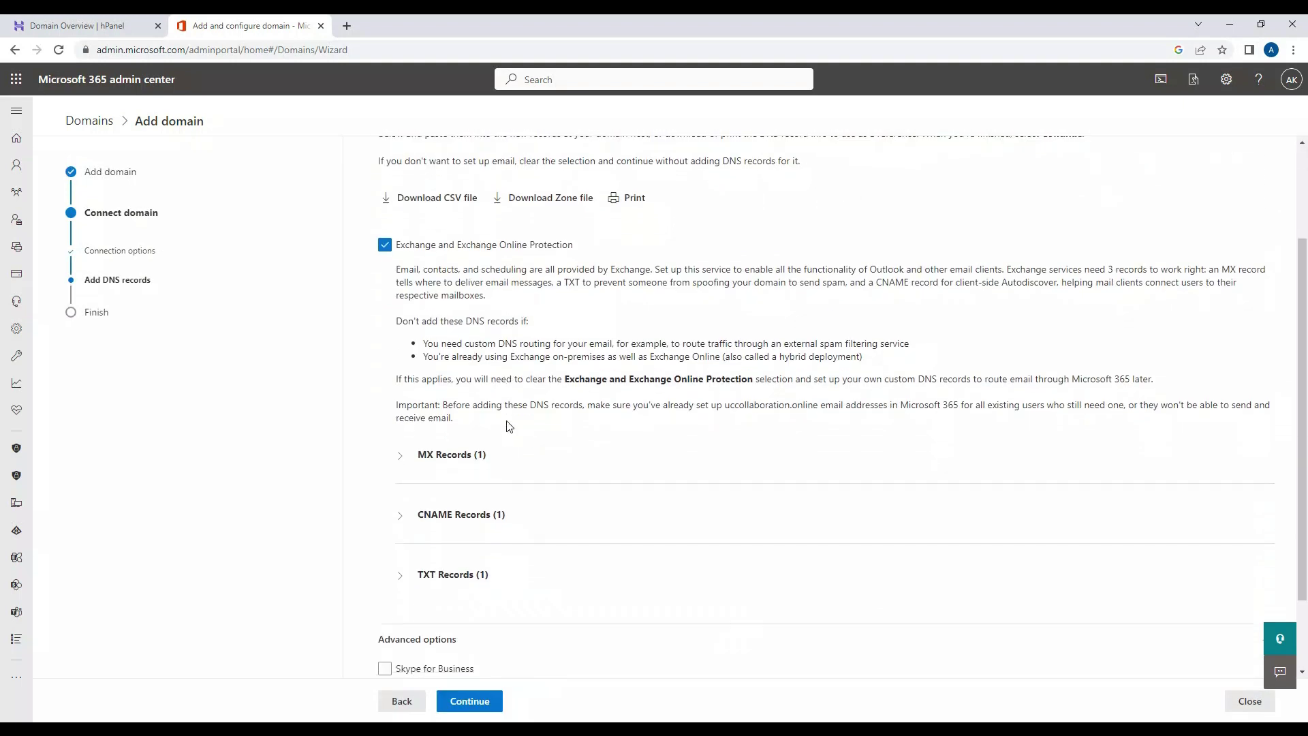
- Expand the MX, CNAME and TXT records required for Exchange and Exchange Online Protection
{"action": "scroll", "coordinate": [510, 426], "scroll_direction": "up", "scroll_amount": 1}
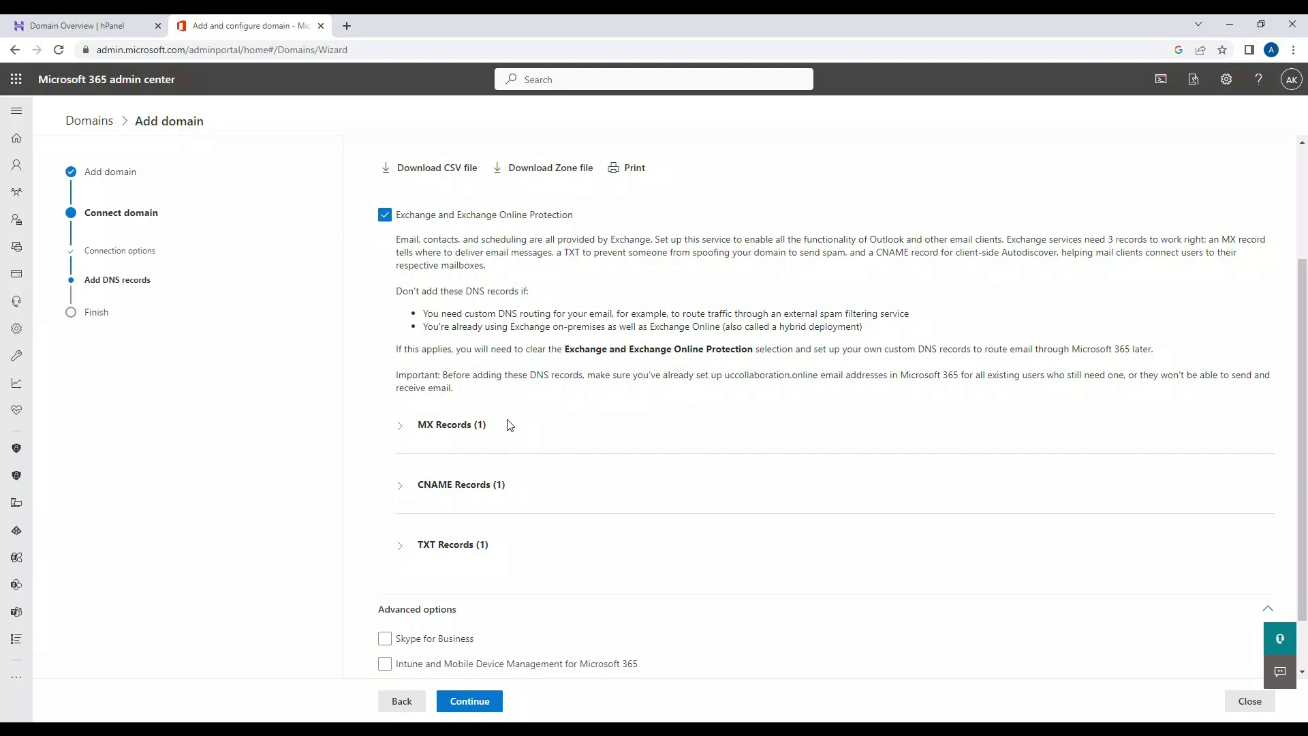
{"action": "left_click", "coordinate": [407, 434]}
{"action": "scroll", "coordinate": [436, 443], "scroll_direction": "down", "scroll_amount": 2}
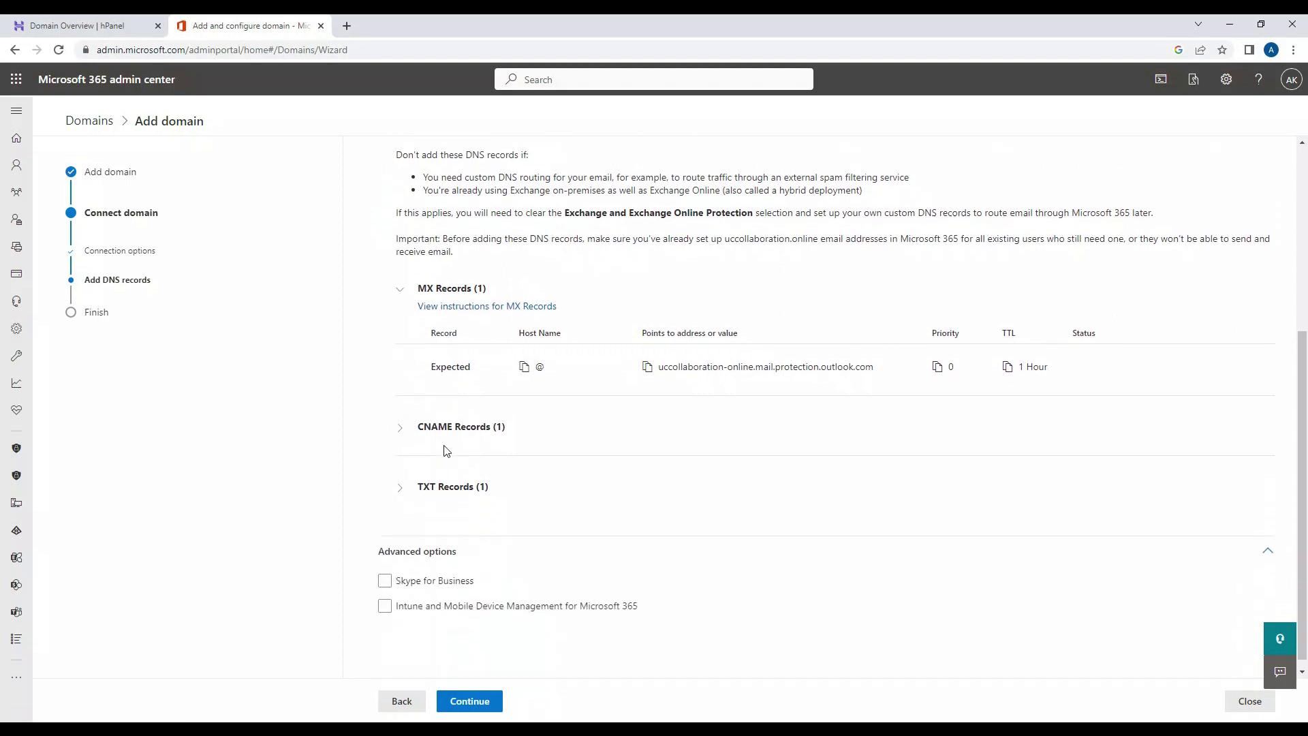
{"action": "left_click", "coordinate": [409, 430]}
{"action": "scroll", "coordinate": [408, 453], "scroll_direction": "down", "scroll_amount": 2}
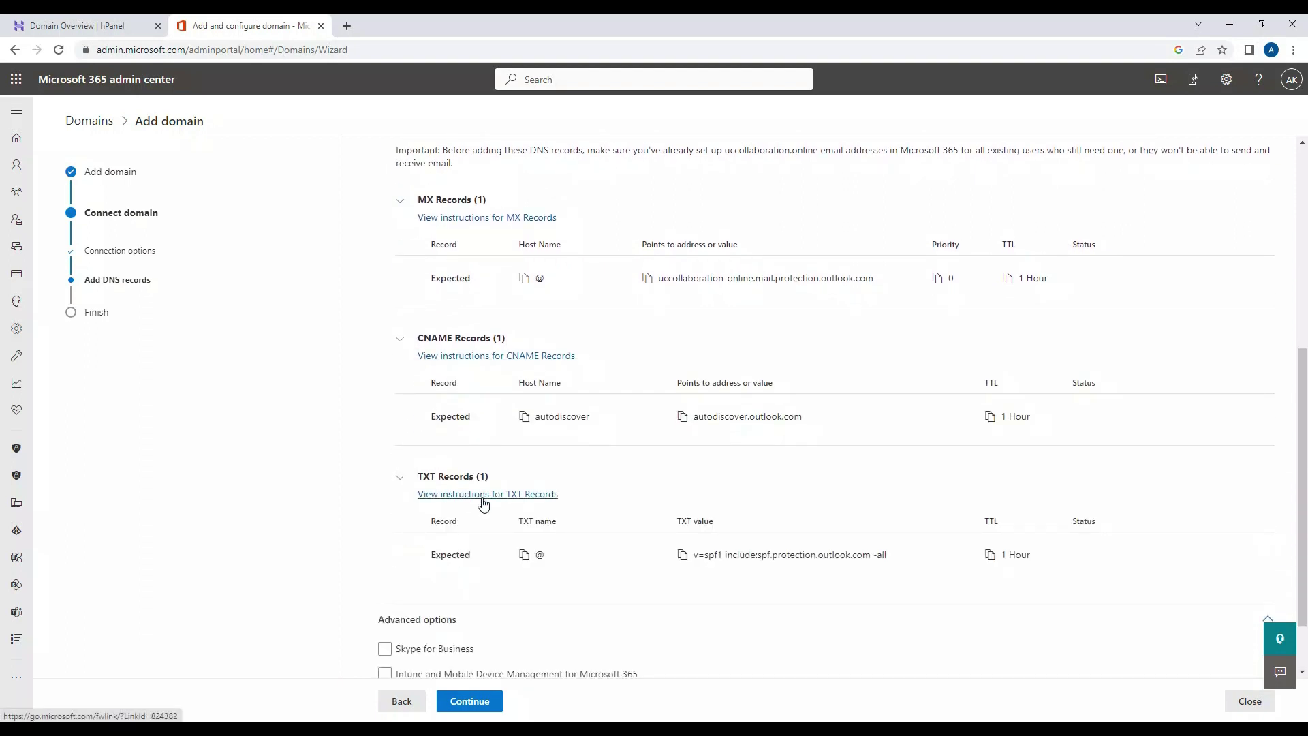
{"action": "scroll", "coordinate": [511, 514], "scroll_direction": "down", "scroll_amount": 2}
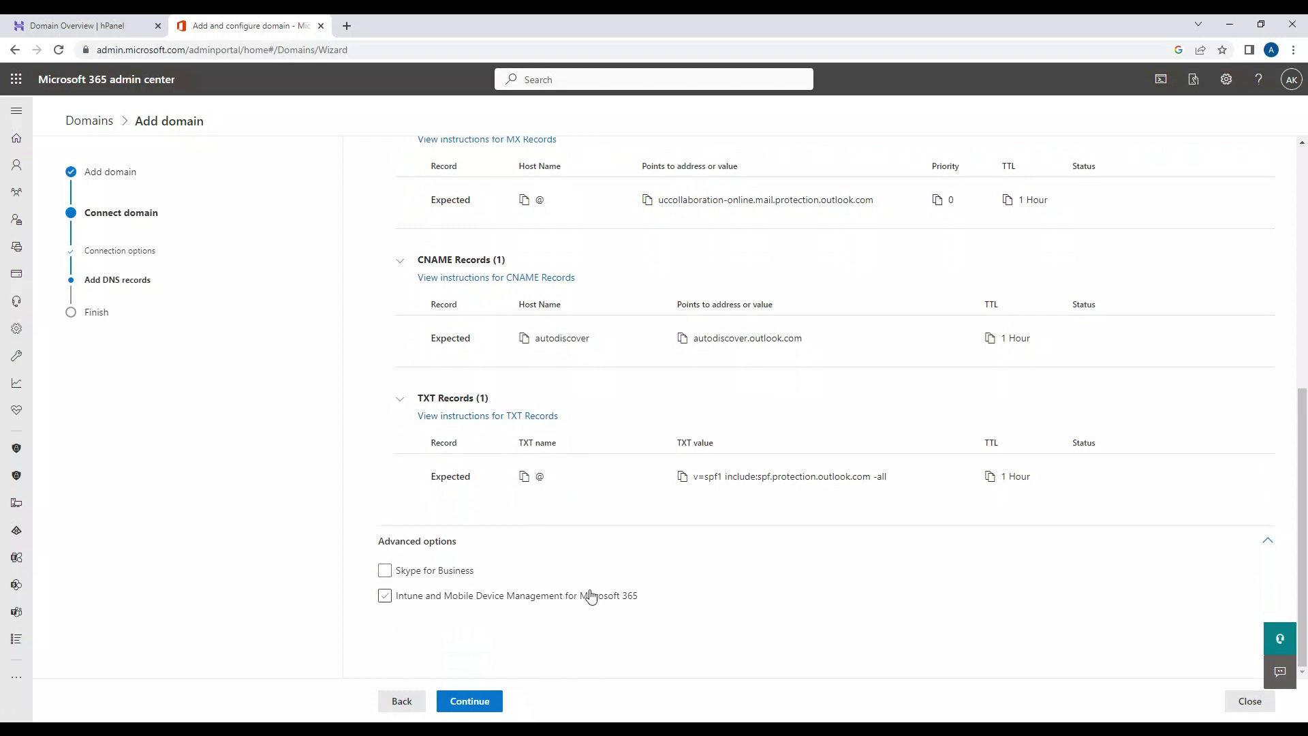
{"action": "left_click", "coordinate": [420, 576]}
{"action": "left_click", "coordinate": [417, 578]}
{"action": "left_click", "coordinate": [418, 603]}
{"action": "left_click", "coordinate": [486, 593]}
- Copy the MX host name from Microsoft 365, switch to Hostinger and set the new DNS record's type to MX
{"action": "scroll", "coordinate": [634, 552], "scroll_direction": "up", "scroll_amount": 2}
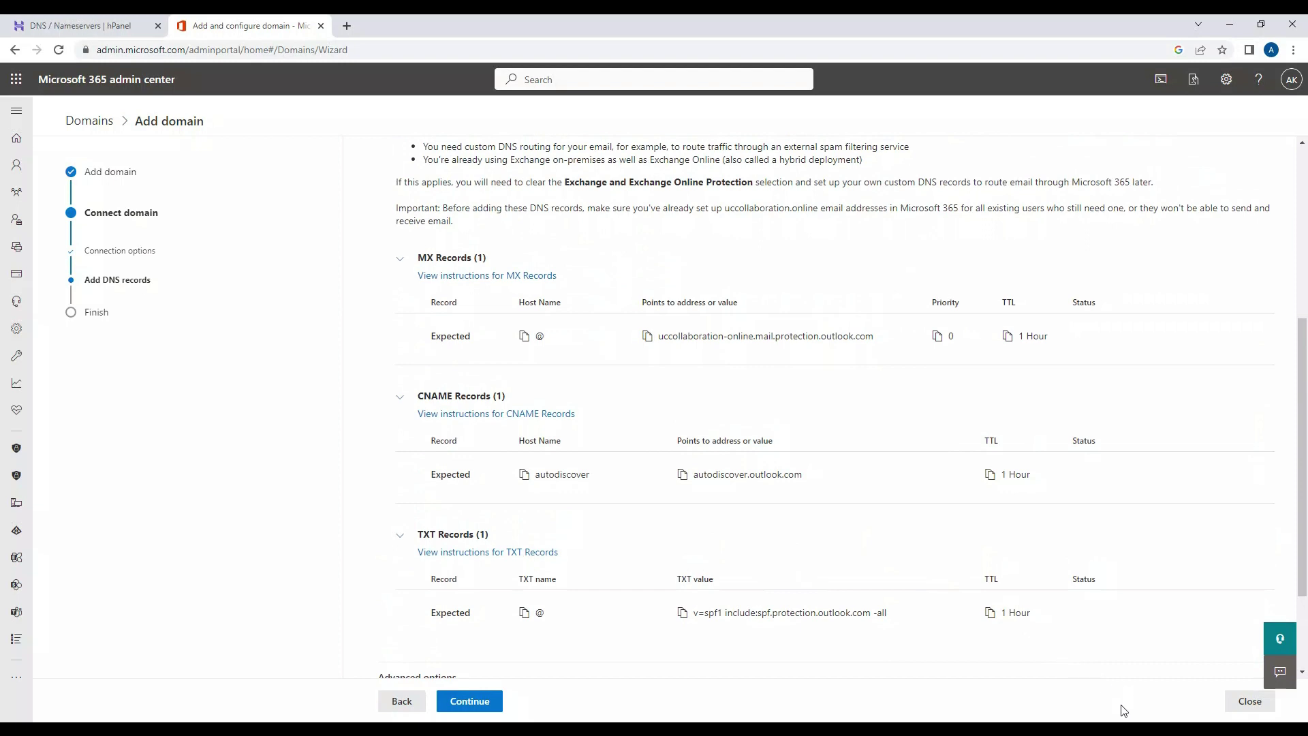
{"action": "left_click", "coordinate": [526, 338]}
{"action": "left_click", "coordinate": [101, 25]}
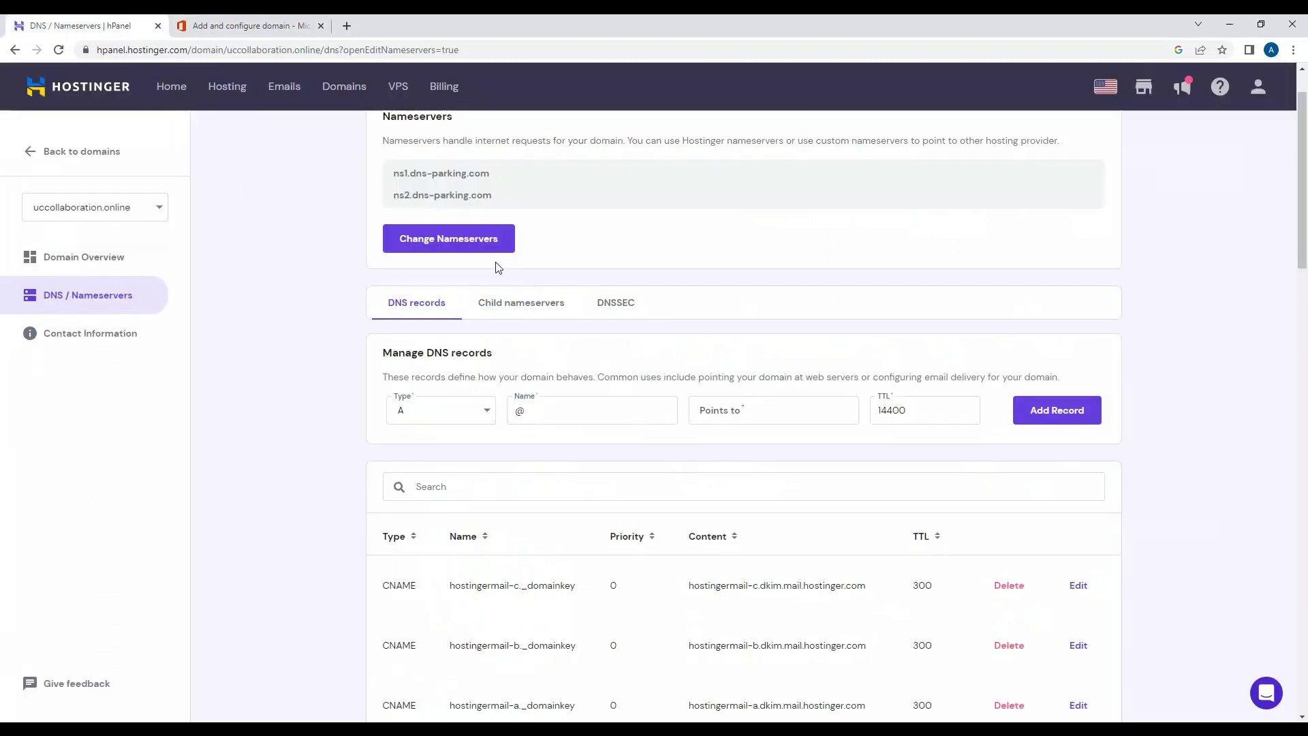
{"action": "left_click", "coordinate": [428, 418]}
{"action": "left_click", "coordinate": [432, 470]}
- Copy the MX address uccollaboration-online.mail.protection.outlook.com from Microsoft 365 and paste it as the mail server of the Hostinger record
{"action": "left_click", "coordinate": [228, 25]}
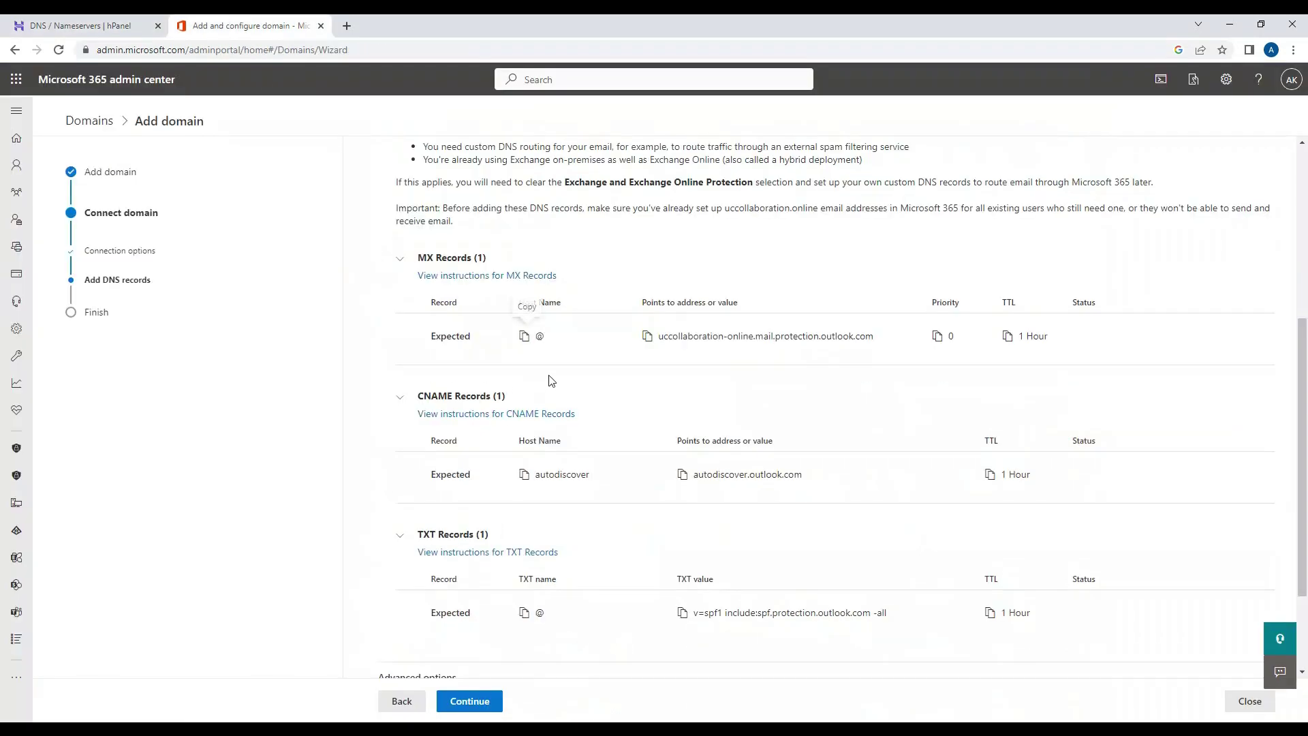
{"action": "left_click", "coordinate": [647, 336]}
{"action": "left_click", "coordinate": [85, 26]}
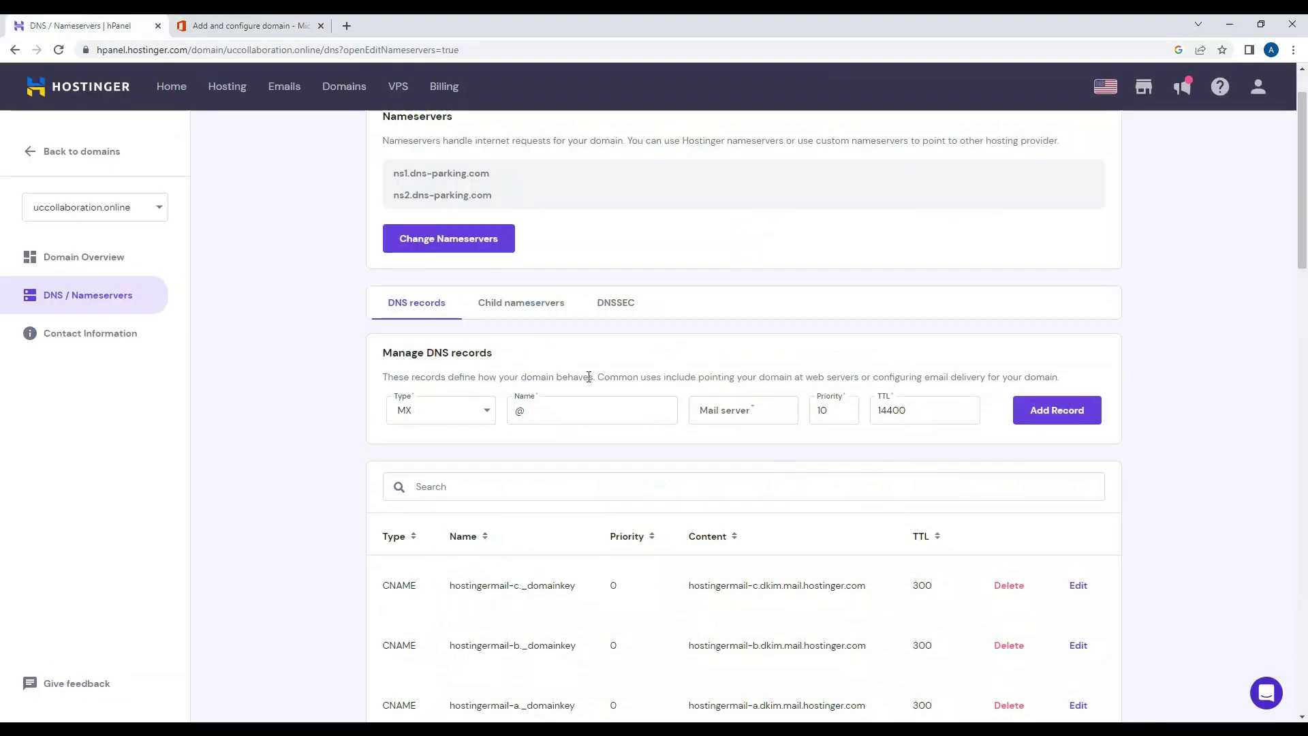
{"action": "left_click", "coordinate": [766, 410]}
{"action": "key", "text": "ctrl+v"}
- Set the MX record's priority to 0 and its TTL to 3600 as Microsoft 365 requires, and add the record
{"action": "left_click", "coordinate": [245, 25]}
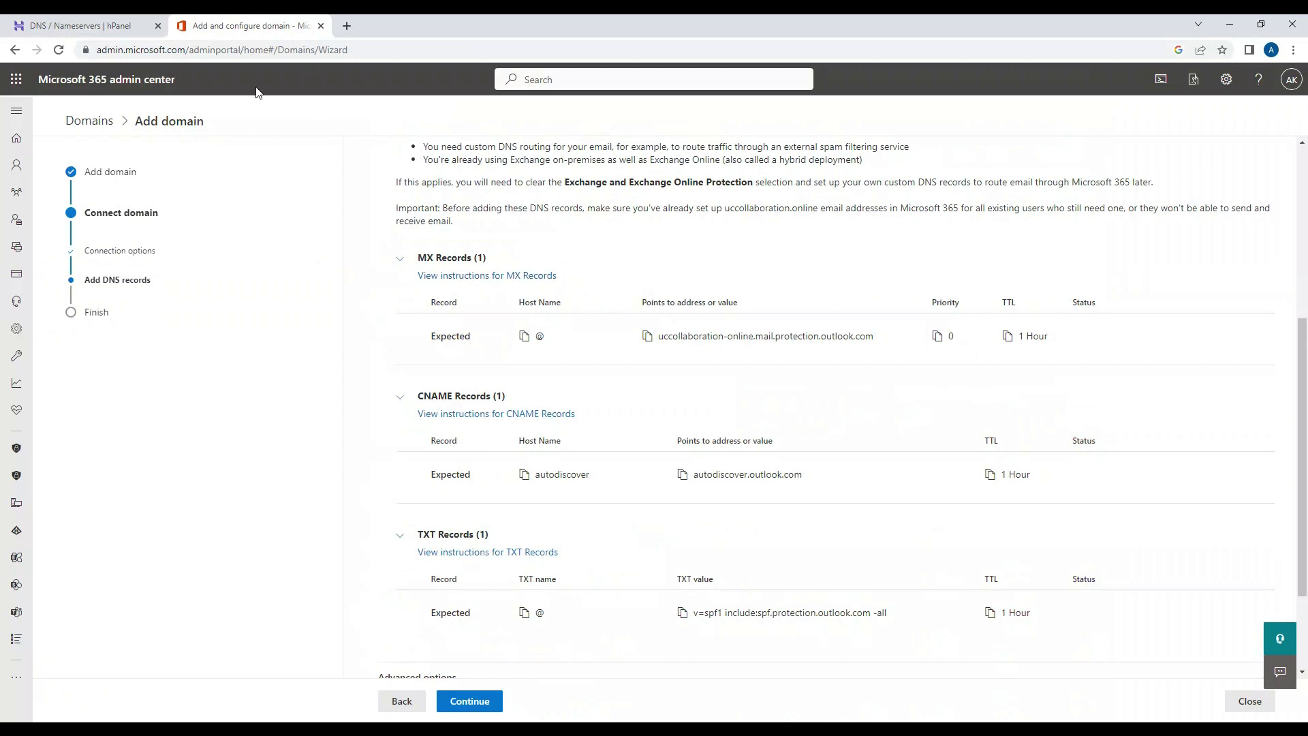
{"action": "left_click", "coordinate": [136, 25]}
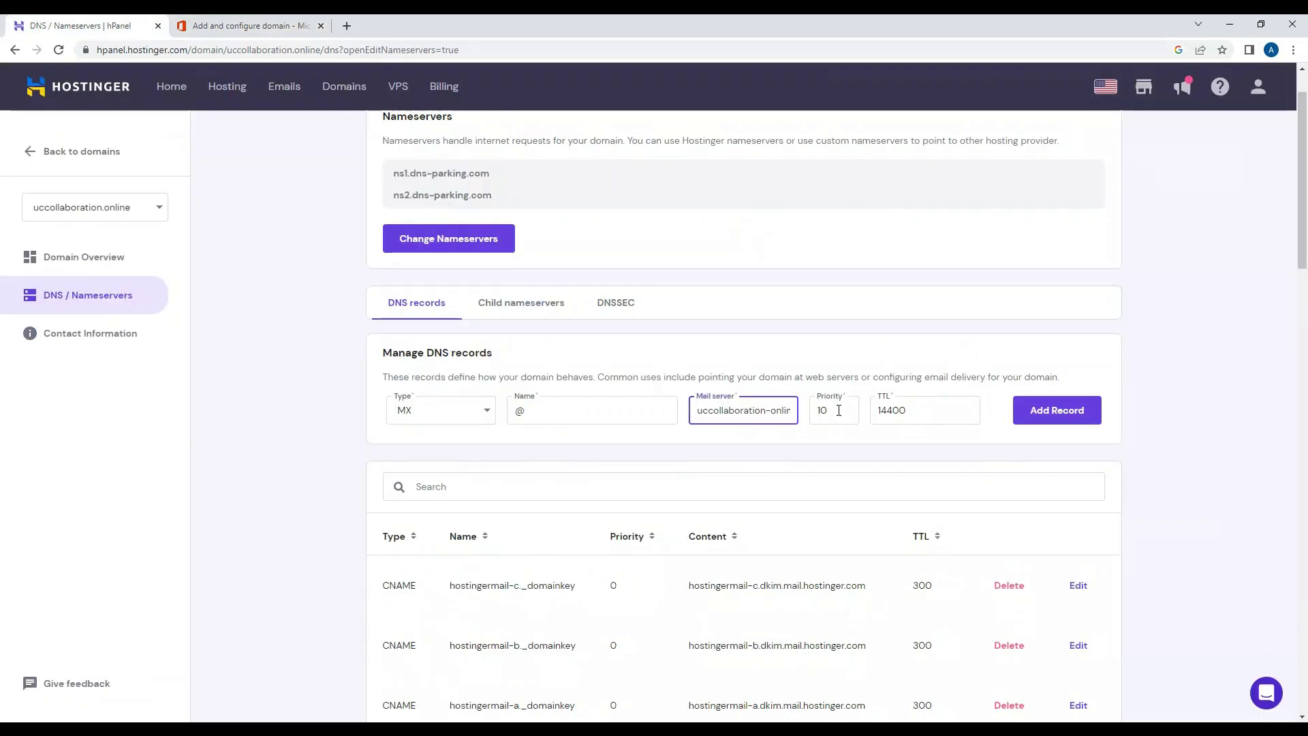
{"action": "double_click", "coordinate": [838, 410]}
{"action": "type", "text": "0"}
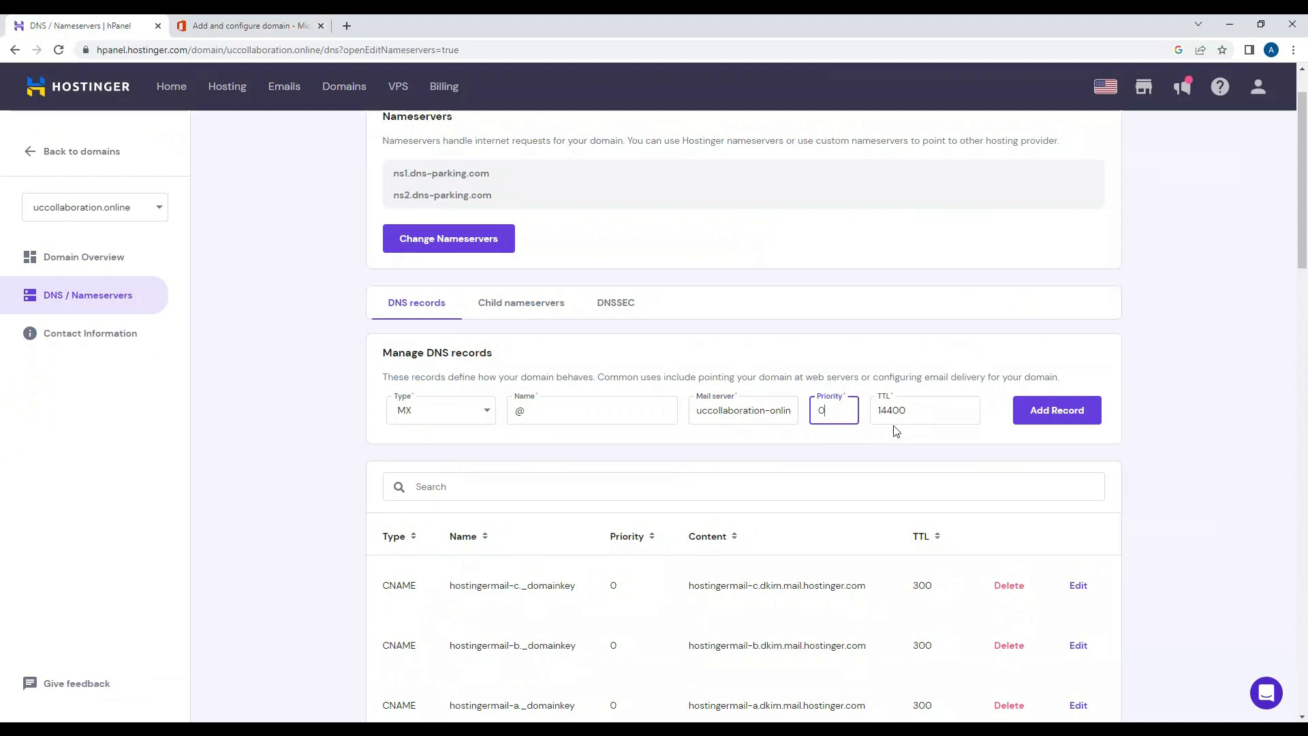
{"action": "key", "text": "Tab"}
{"action": "type", "text": "3"}
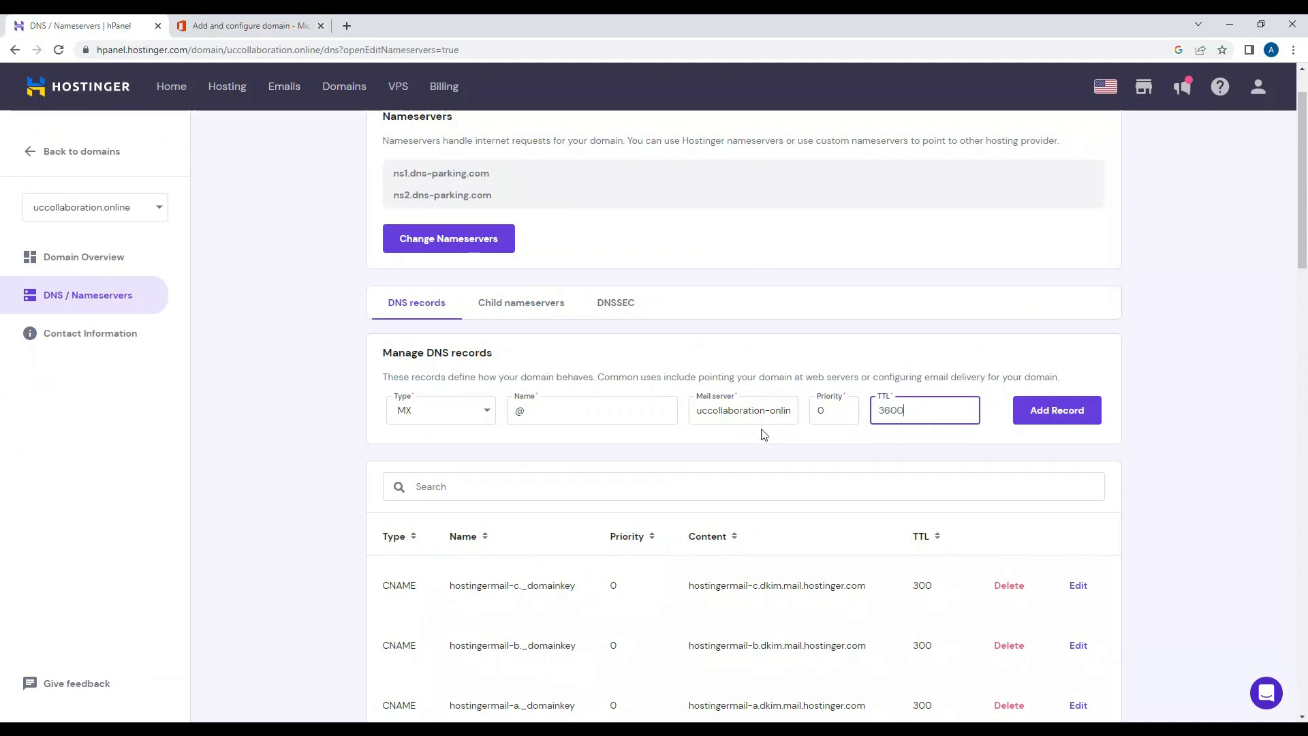
{"action": "left_click", "coordinate": [1037, 408]}
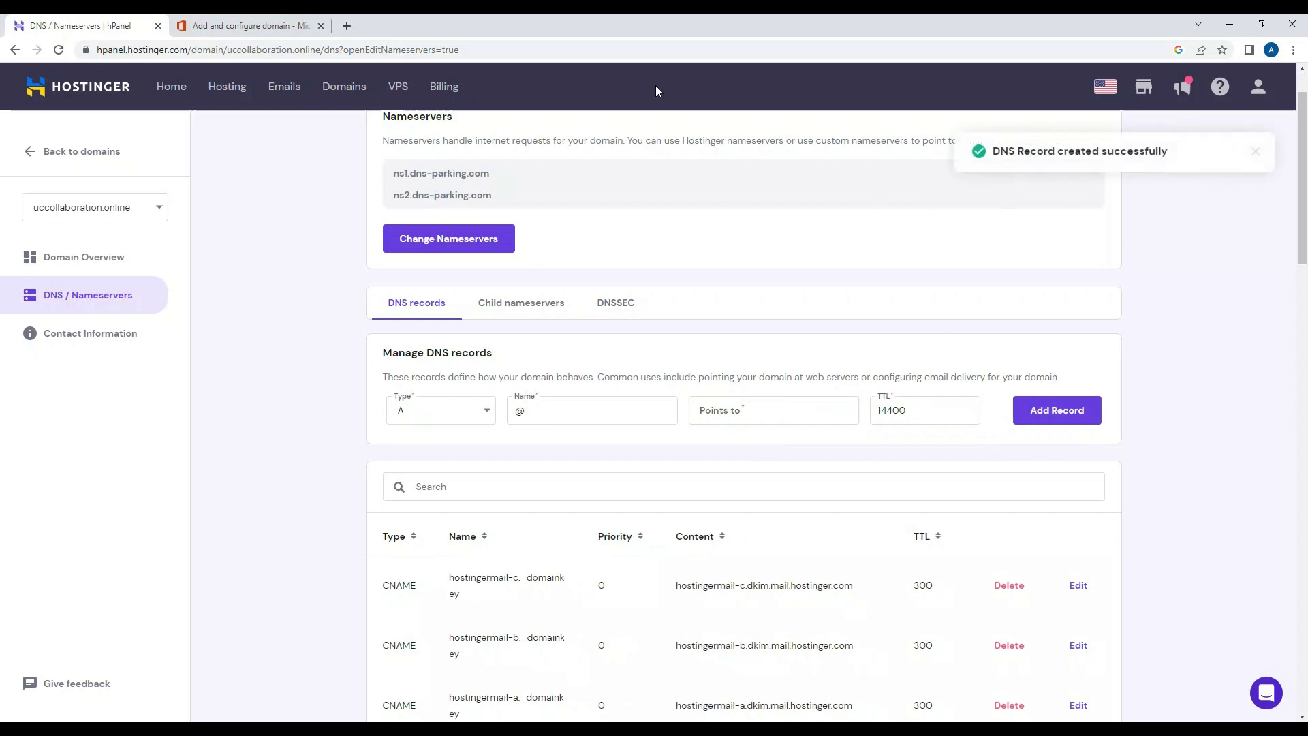
- Copy the CNAME host name autodiscover from Microsoft 365 and use it as the name of a new CNAME record in Hostinger
{"action": "left_click", "coordinate": [251, 25]}
{"action": "scroll", "coordinate": [439, 360], "scroll_direction": "down", "scroll_amount": 1}
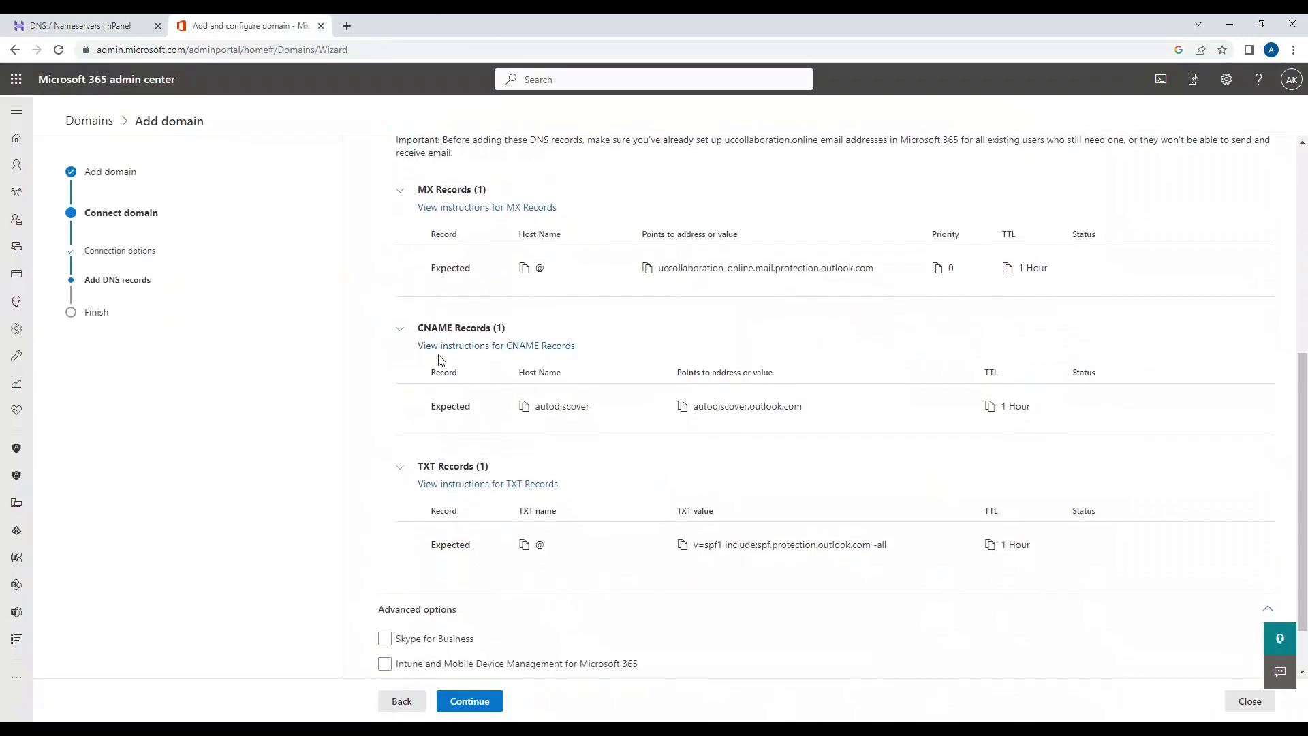
{"action": "left_click", "coordinate": [524, 407]}
{"action": "left_click", "coordinate": [121, 25]}
{"action": "left_click", "coordinate": [443, 411]}
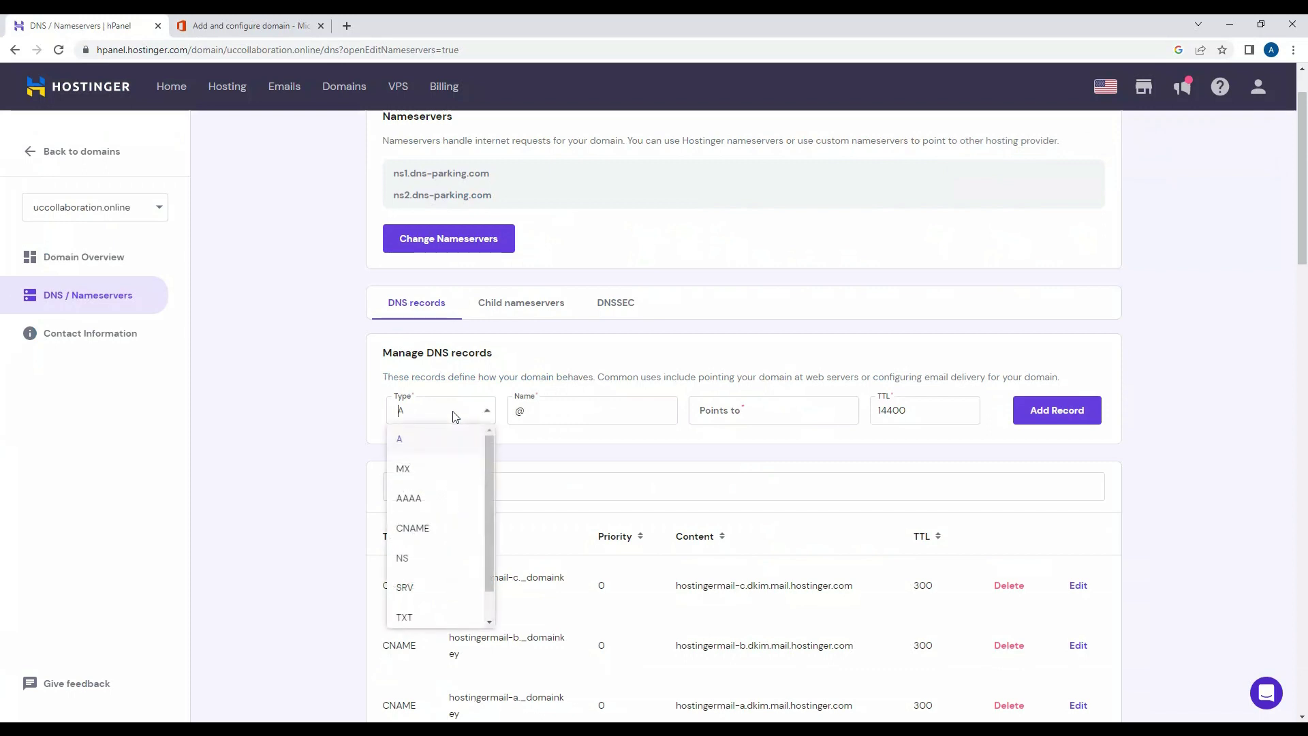
{"action": "scroll", "coordinate": [443, 518], "scroll_direction": "down", "scroll_amount": 5}
{"action": "scroll", "coordinate": [419, 470], "scroll_direction": "up", "scroll_amount": 3}
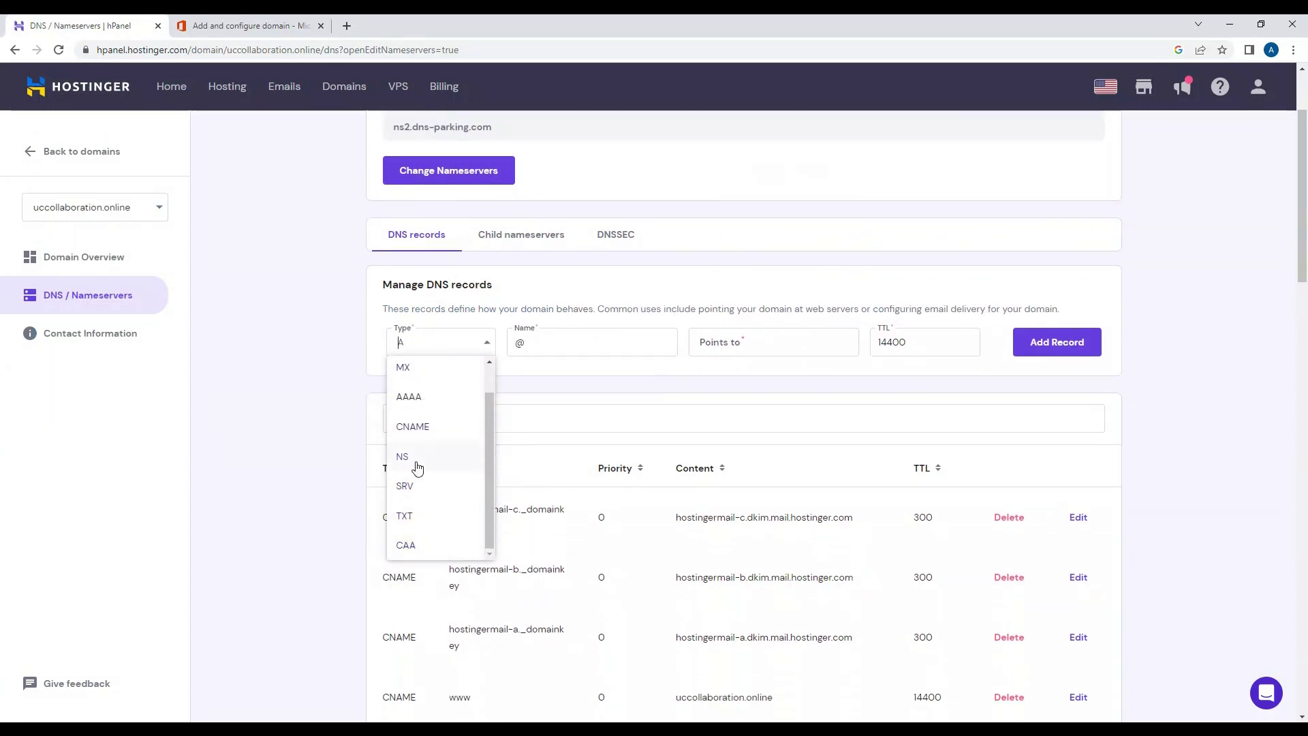
{"action": "left_click", "coordinate": [444, 459]}
{"action": "key", "text": "Tab"}
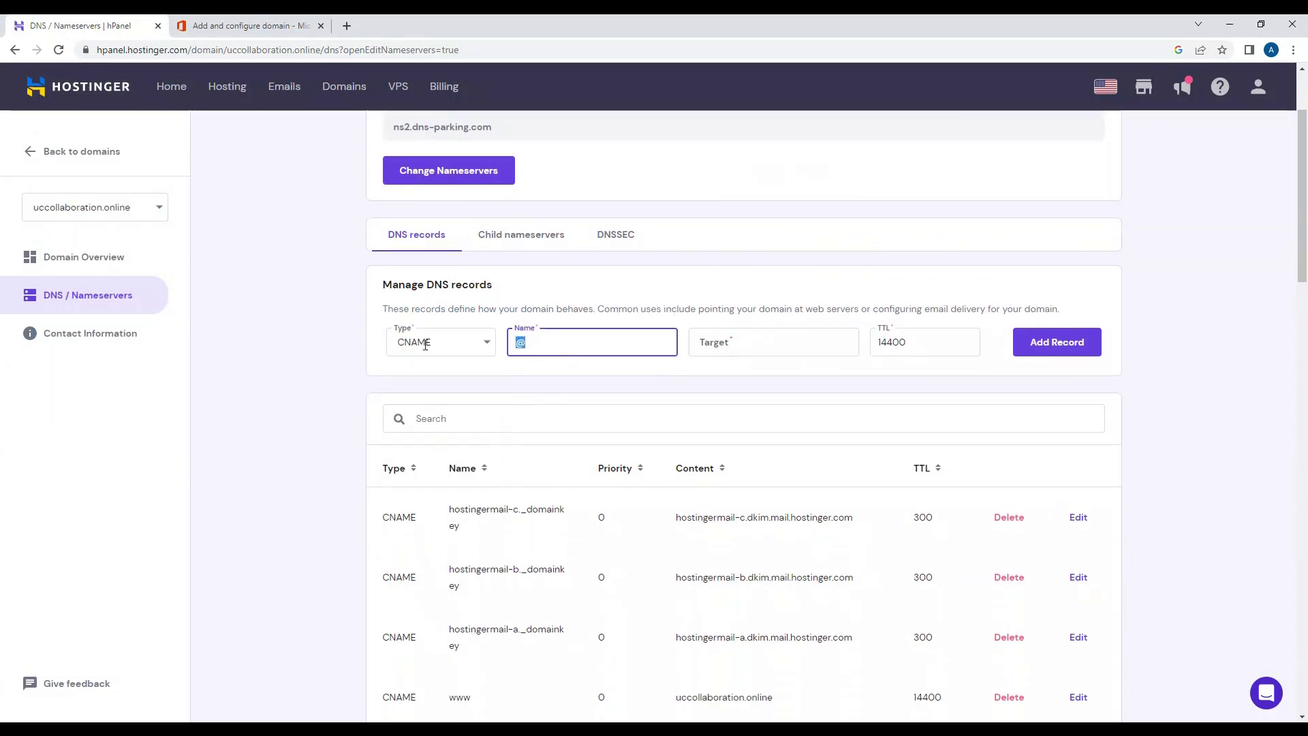
{"action": "key", "text": "ctrl+v"}
- Copy the CNAME address autodiscover.outlook.com from Microsoft 365 and paste it as the target of the Hostinger record
{"action": "left_click", "coordinate": [246, 23]}
{"action": "left_click", "coordinate": [682, 407]}
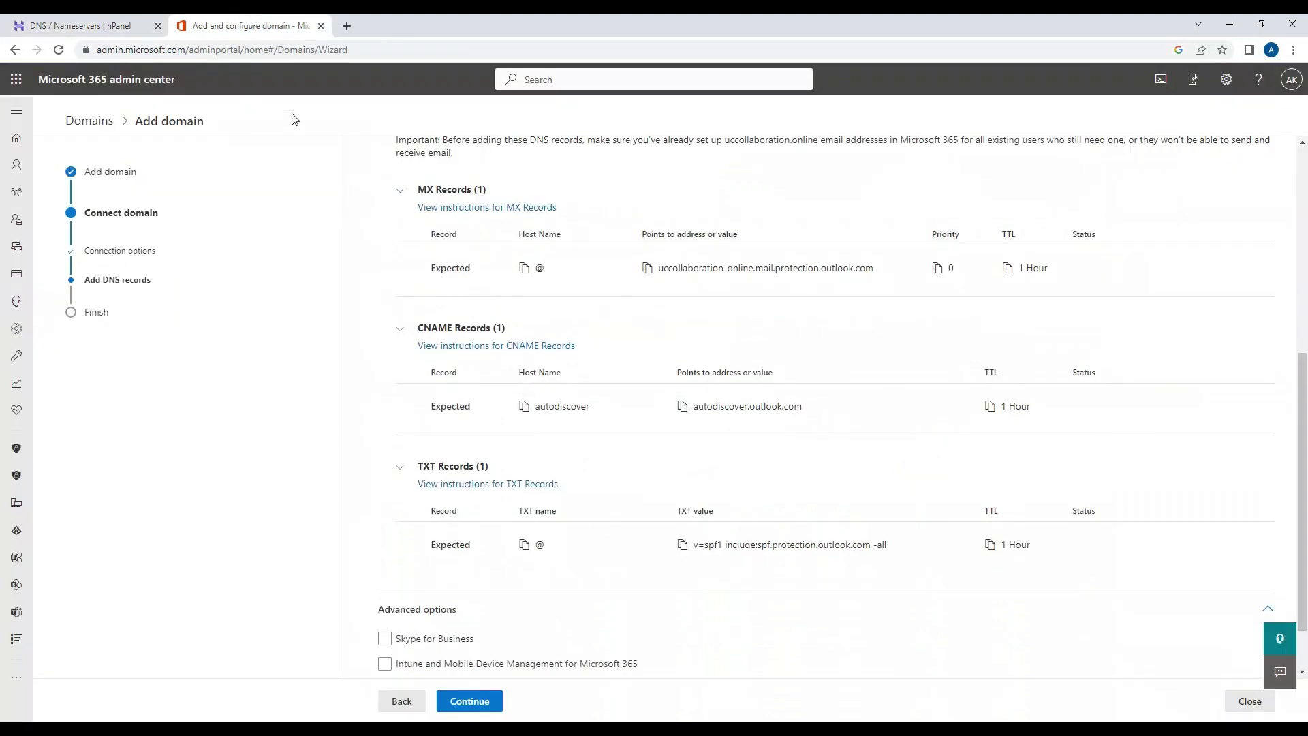
{"action": "left_click", "coordinate": [83, 20]}
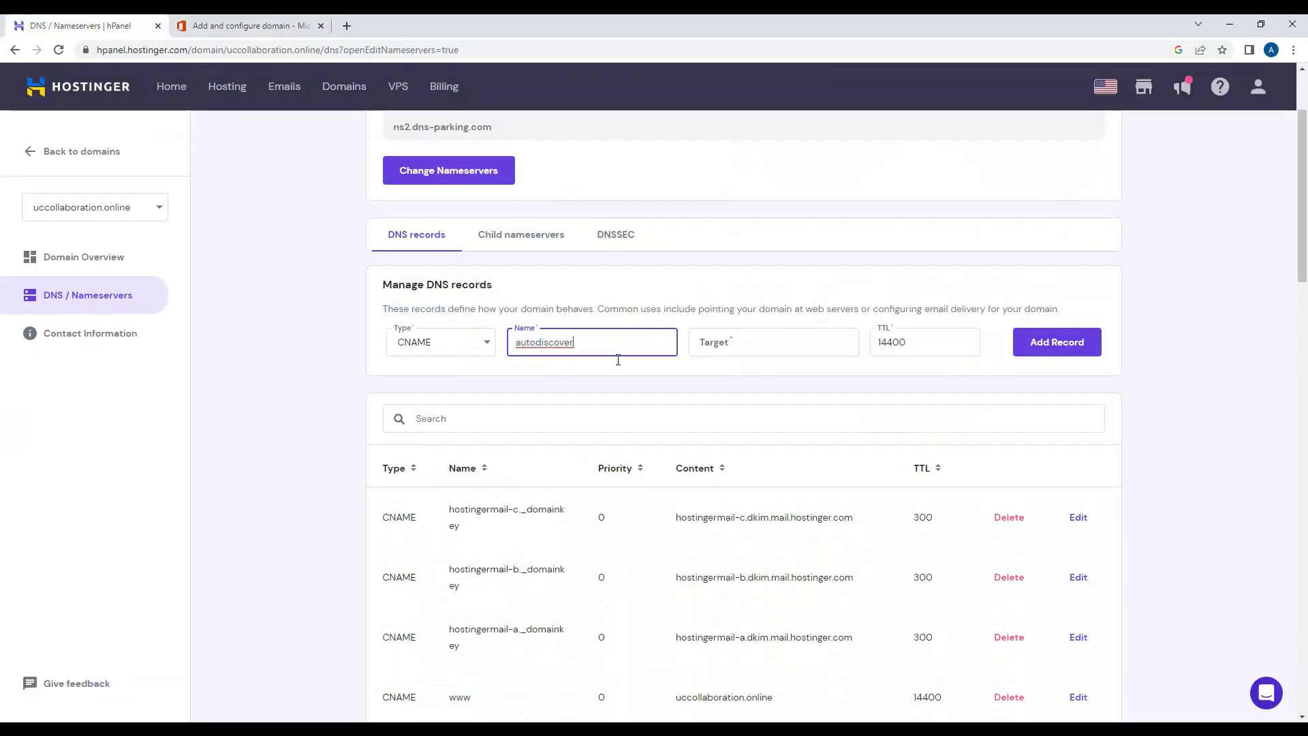
{"action": "left_click", "coordinate": [755, 354]}
{"action": "key", "text": "ctrl+v"}
- Set the CNAME record's TTL to 3600 and try to add the record
{"action": "left_click", "coordinate": [305, 34]}
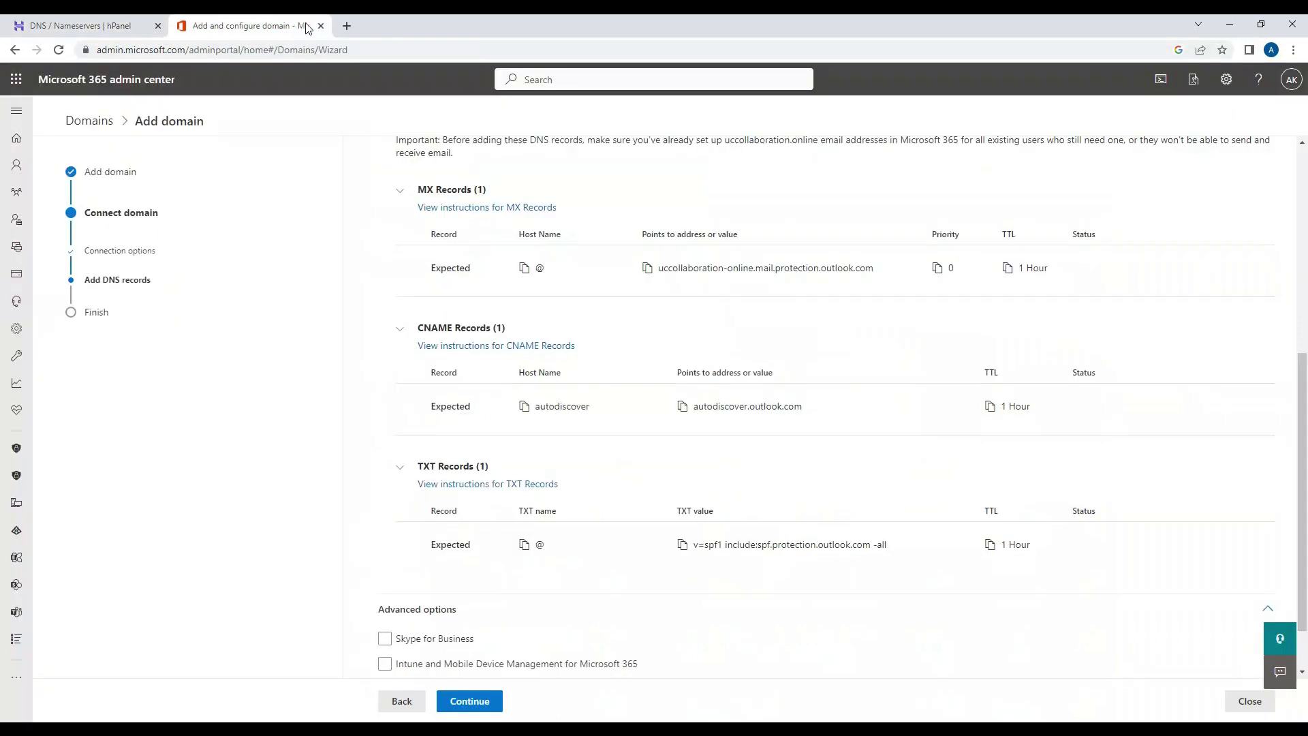
{"action": "key", "text": "ctrl+Tab"}
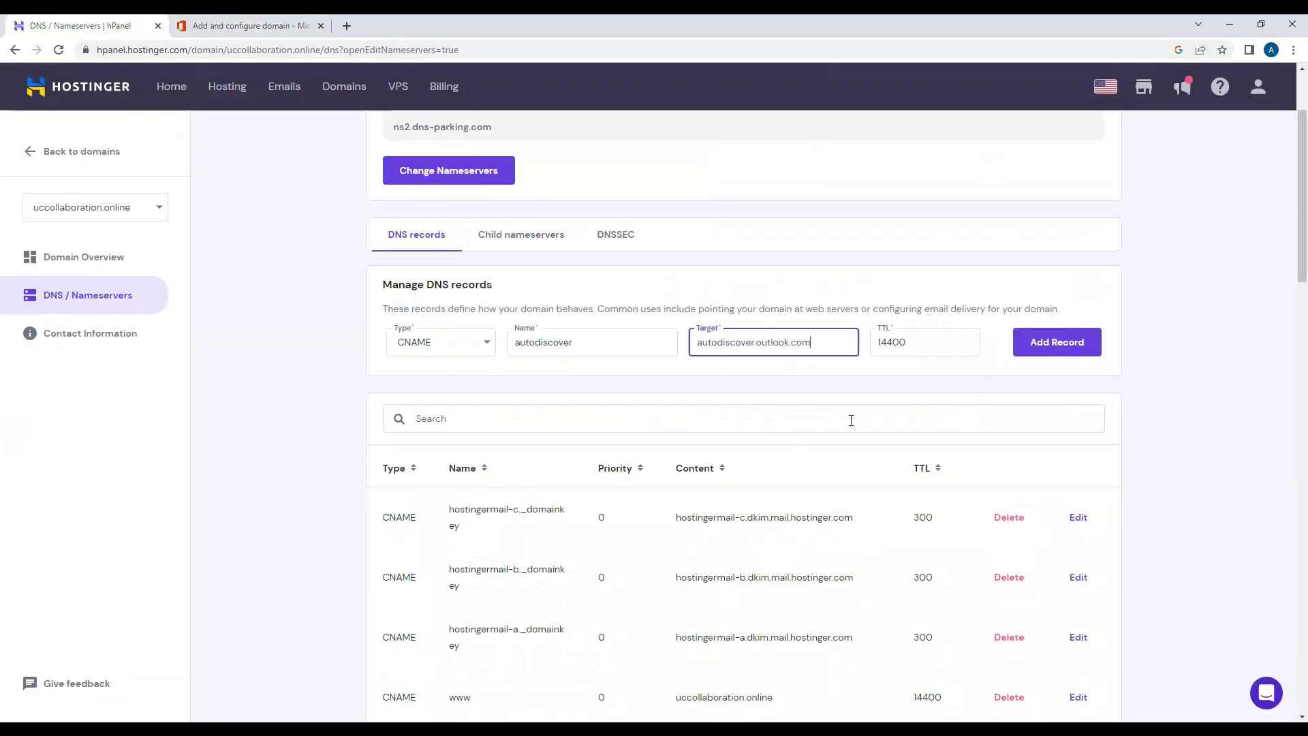
{"action": "key", "text": "Tab"}
{"action": "type", "text": "36"}
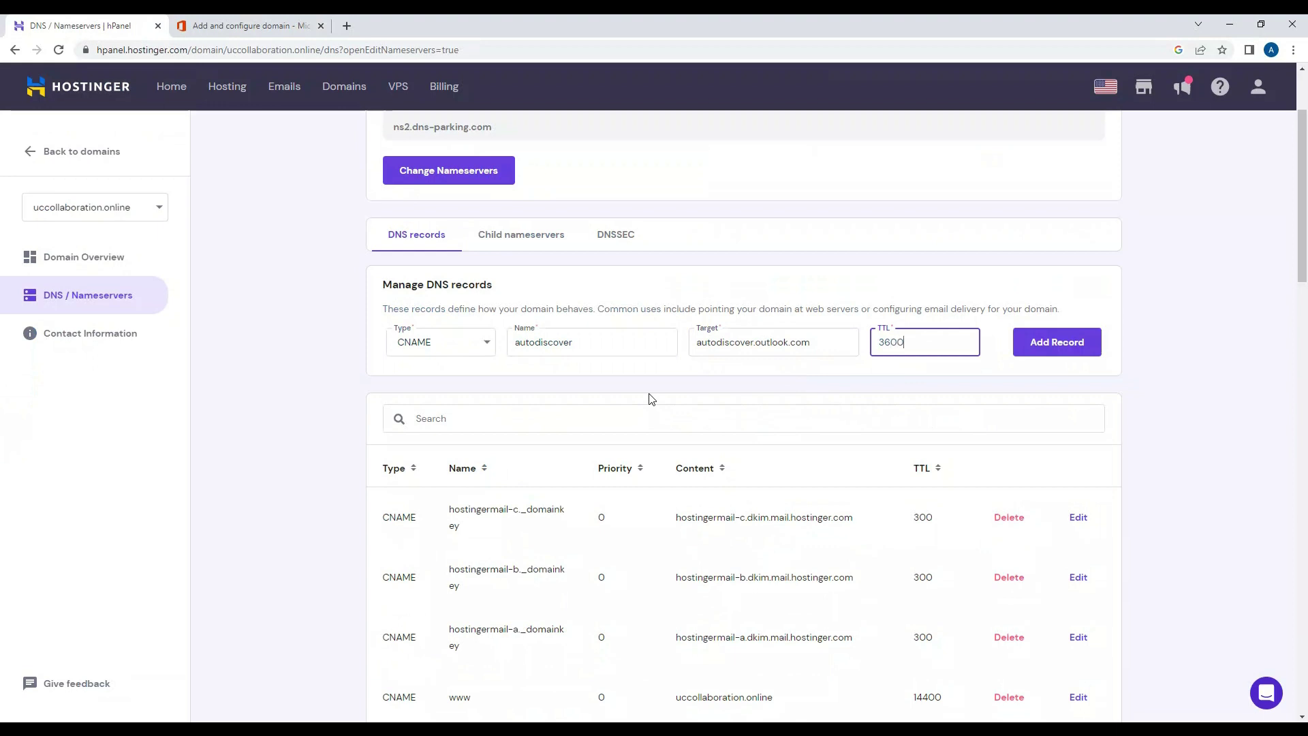
{"action": "type", "text": "00"}
{"action": "left_click", "coordinate": [1022, 346]}
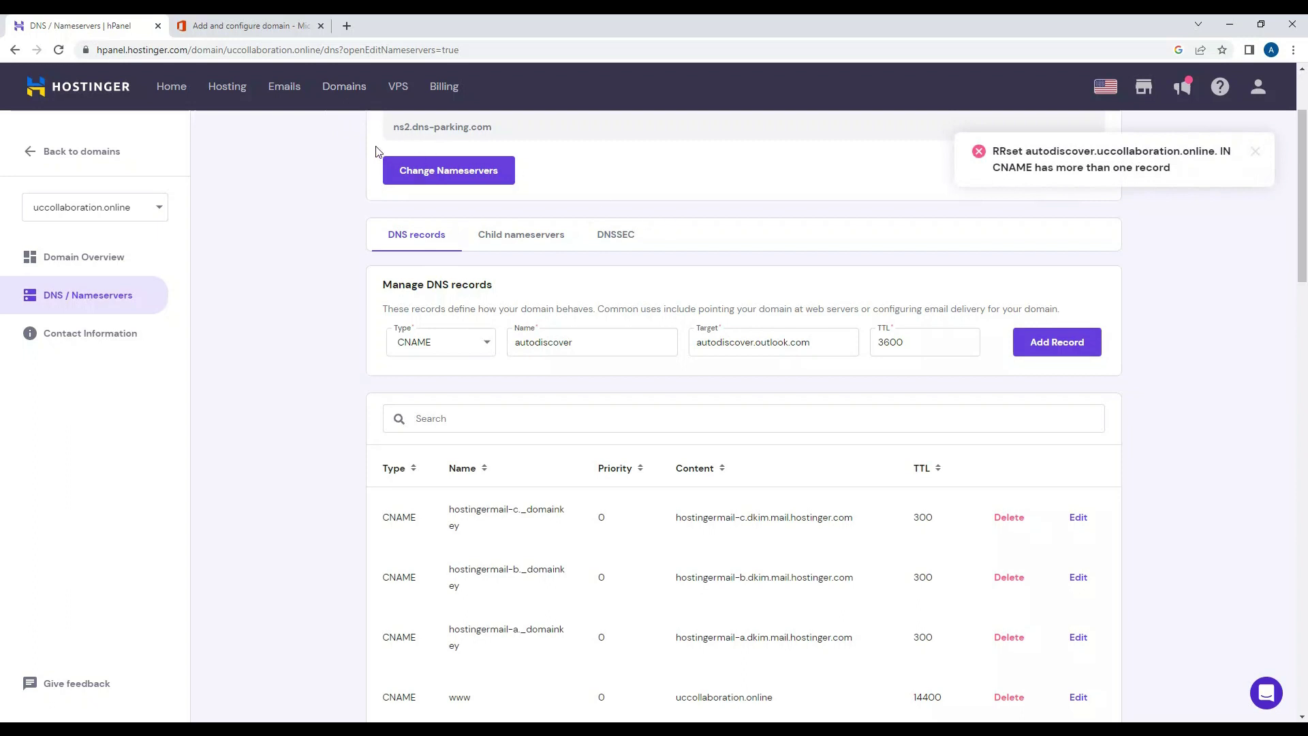
- Search the page for CNAME and delete the existing hostingermail-c, hostingermail-b and hostingermail-a domainkey CNAME records
{"action": "key", "text": "ctrl+f"}
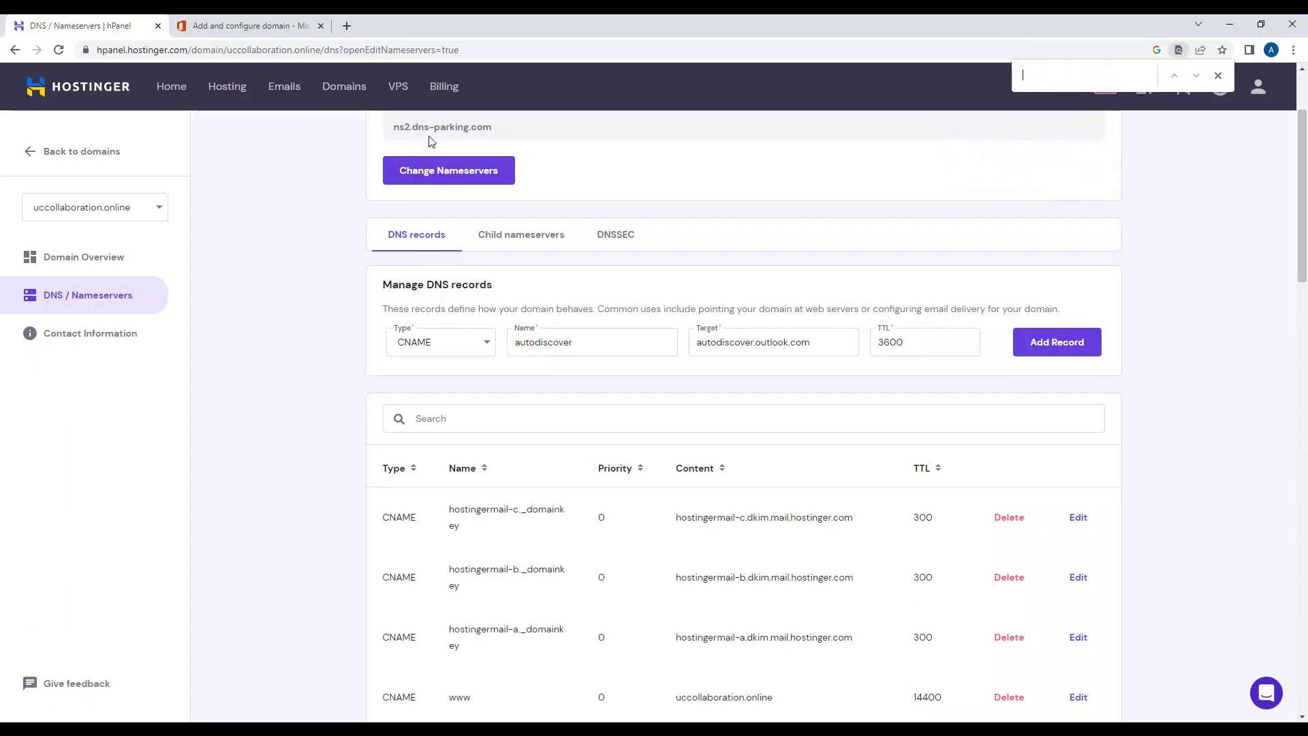
{"action": "type", "text": "CNAME"}
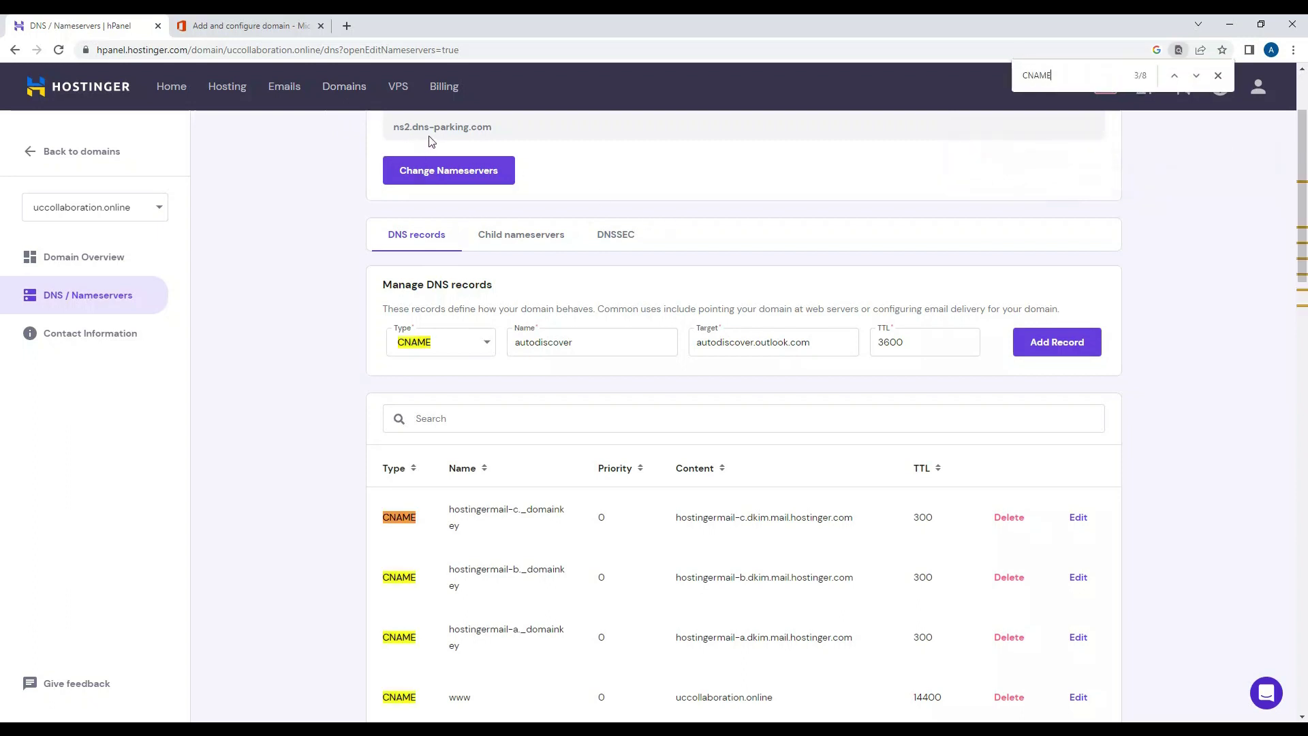
{"action": "scroll", "coordinate": [290, 340], "scroll_direction": "down", "scroll_amount": 1}
{"action": "scroll", "coordinate": [290, 339], "scroll_direction": "down", "scroll_amount": 2}
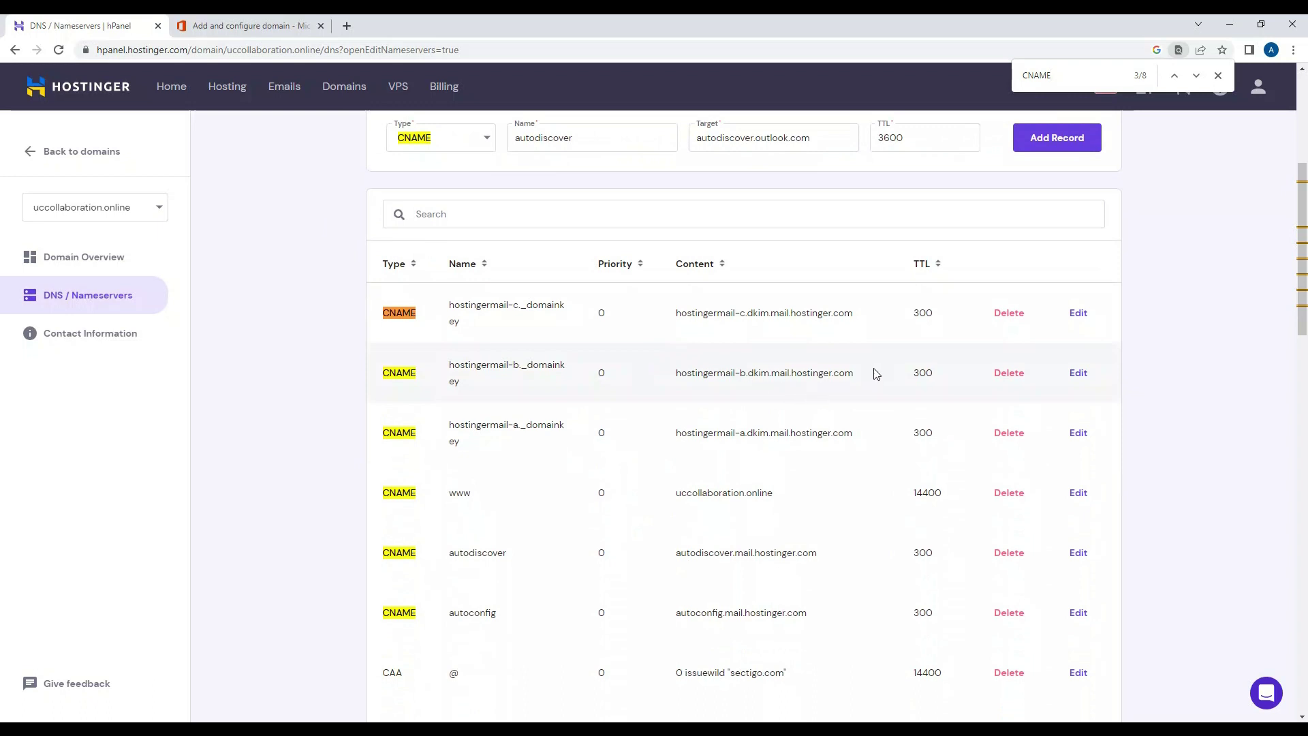
{"action": "left_click", "coordinate": [1011, 313]}
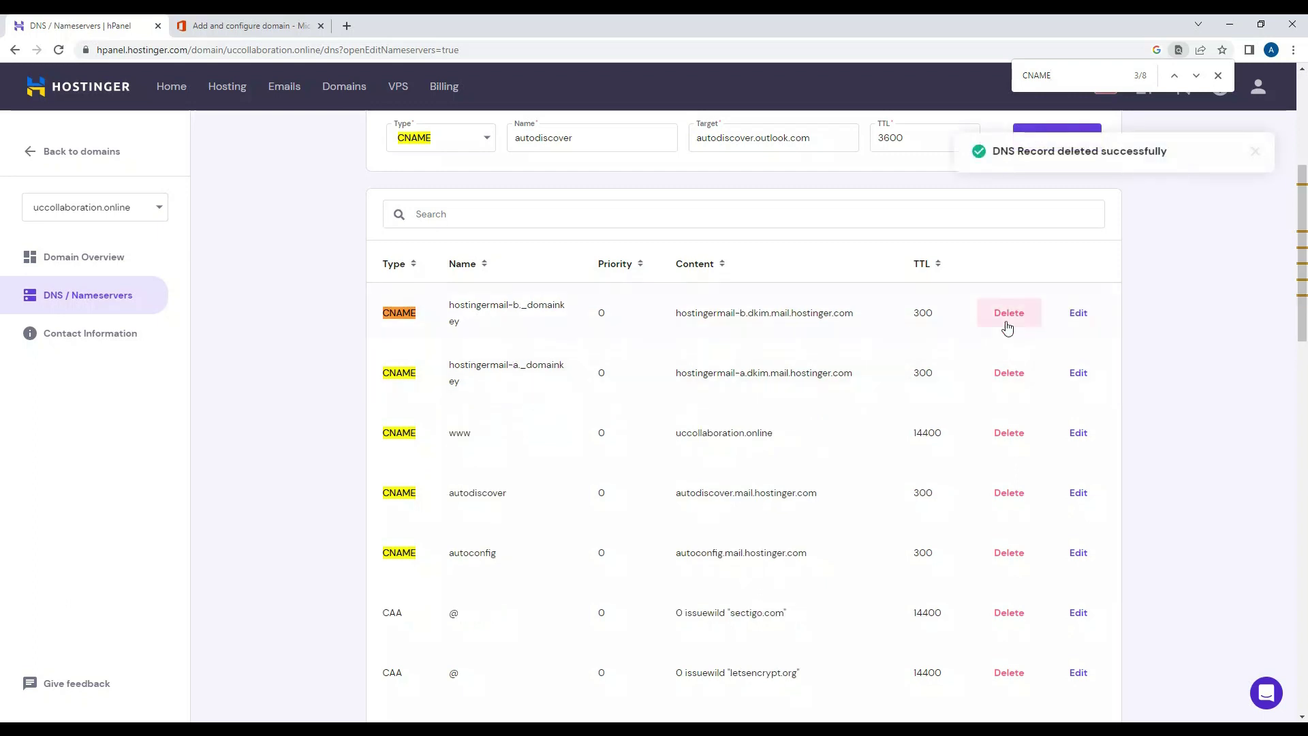
{"action": "left_click", "coordinate": [1008, 315]}
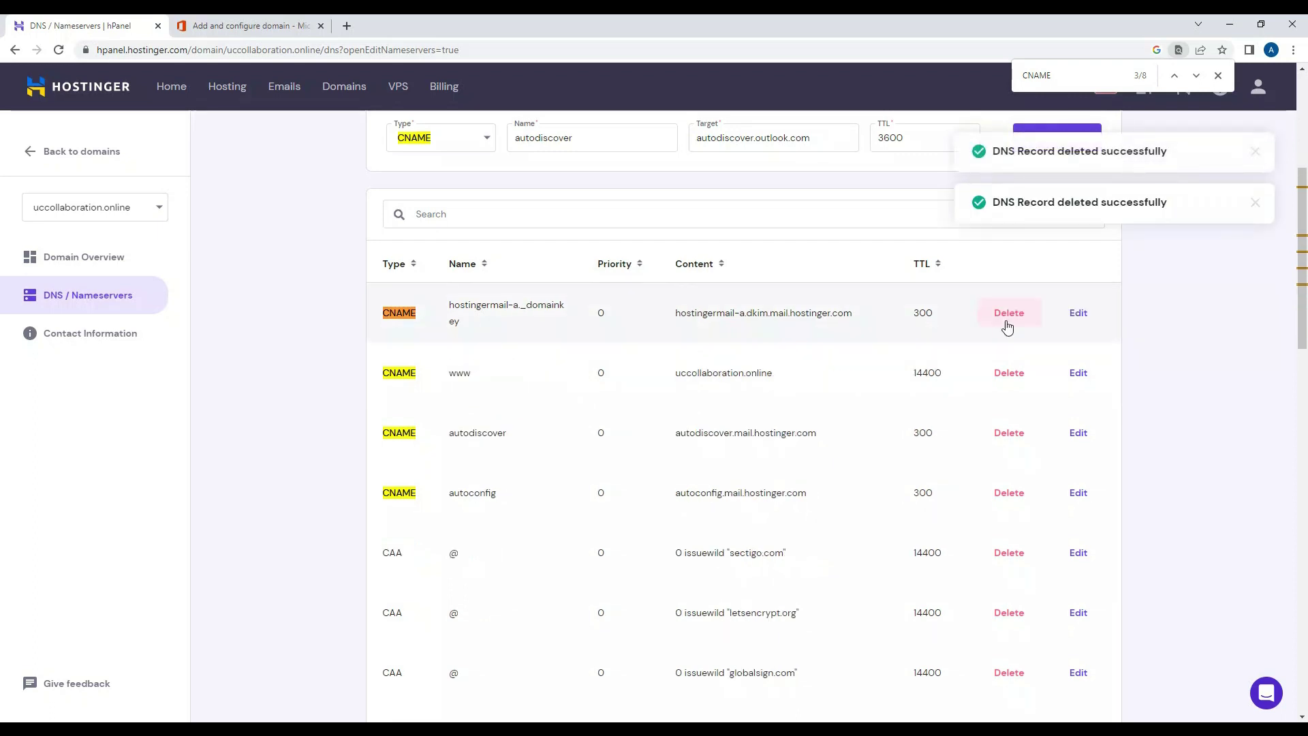
{"action": "left_click", "coordinate": [1008, 321]}
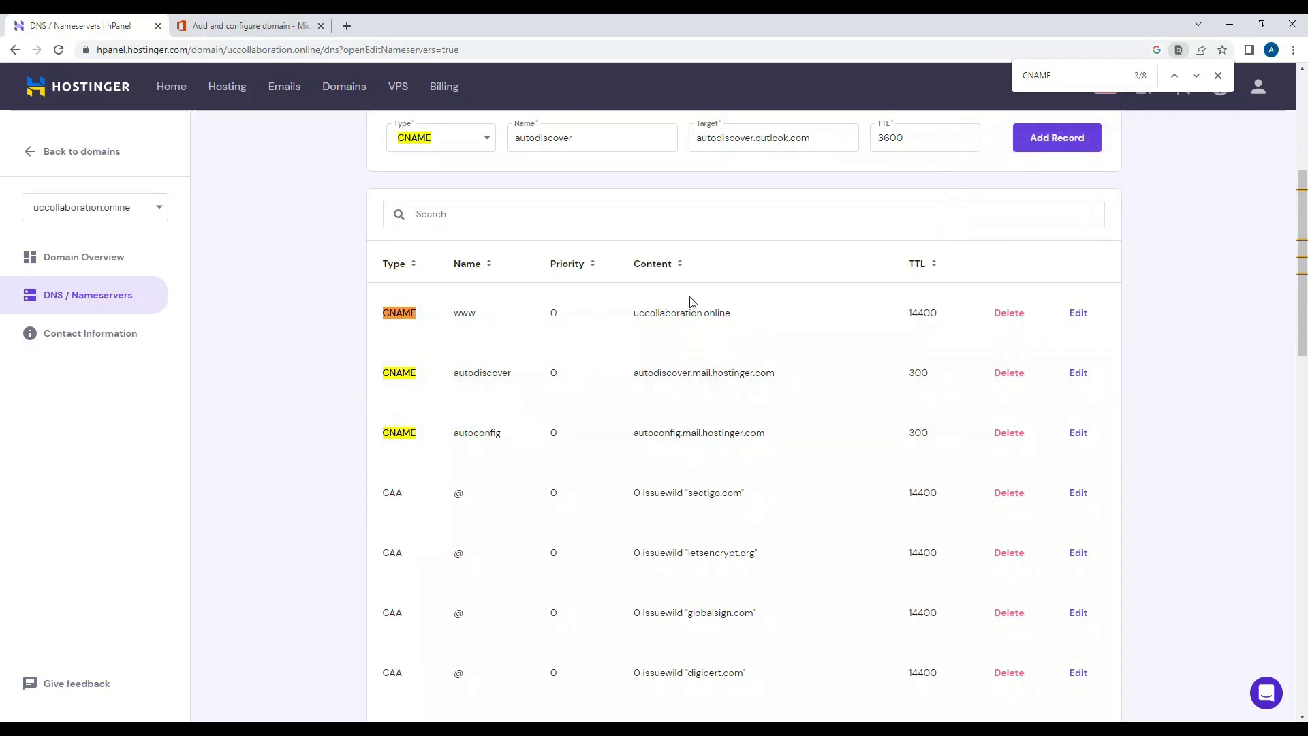
- Check the required CNAME in Microsoft 365 and delete Hostinger's existing autodiscover and autoconfig CNAME records
{"action": "left_click", "coordinate": [220, 25]}
{"action": "left_click", "coordinate": [77, 20]}
{"action": "left_click", "coordinate": [1008, 374]}
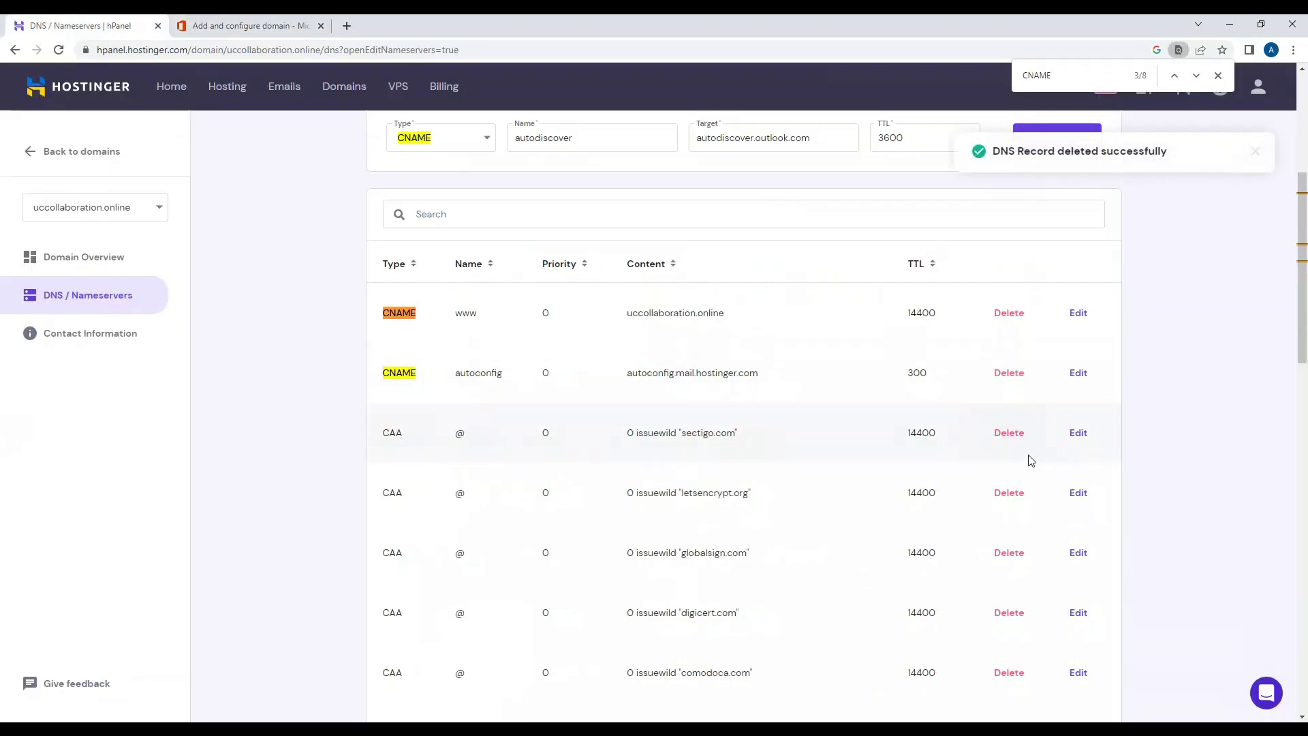
{"action": "left_click", "coordinate": [1008, 375]}
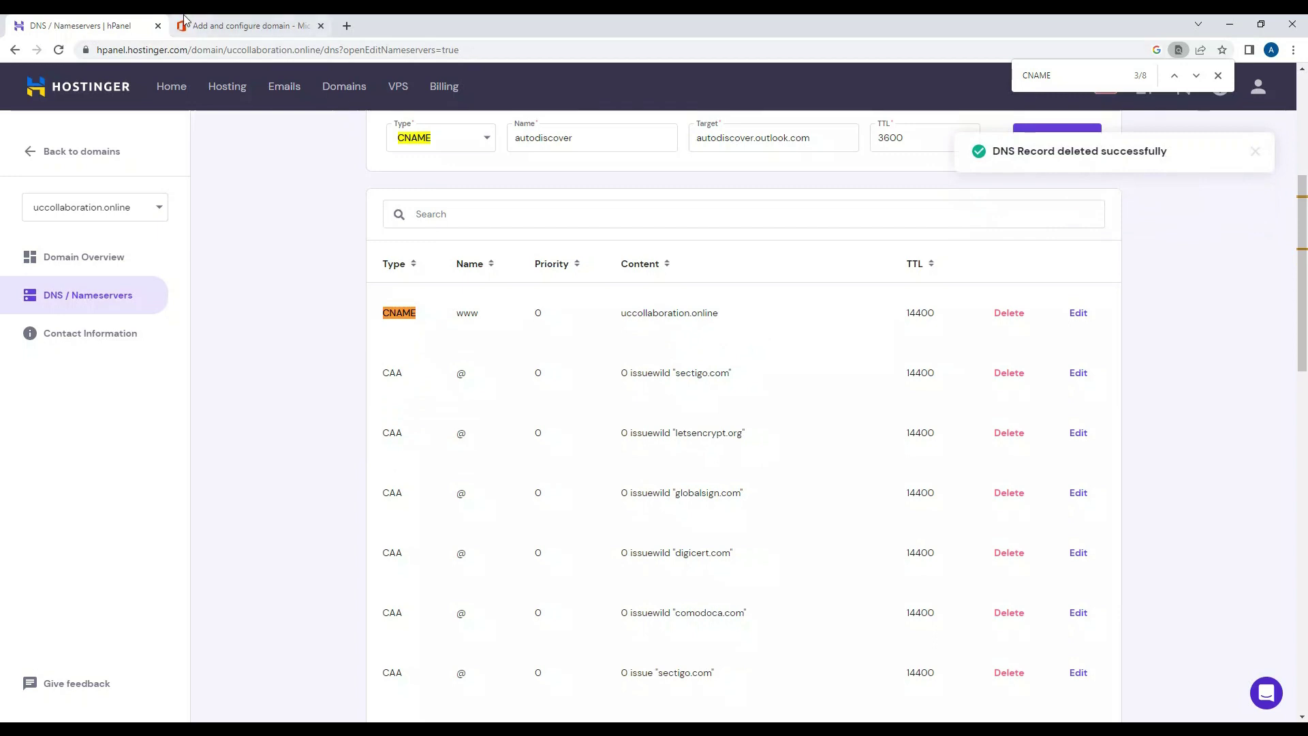
- Add the autodiscover CNAME record pointing to autodiscover.outlook.com in Hostinger and return to the required records in Microsoft 365
{"action": "left_click", "coordinate": [205, 25]}
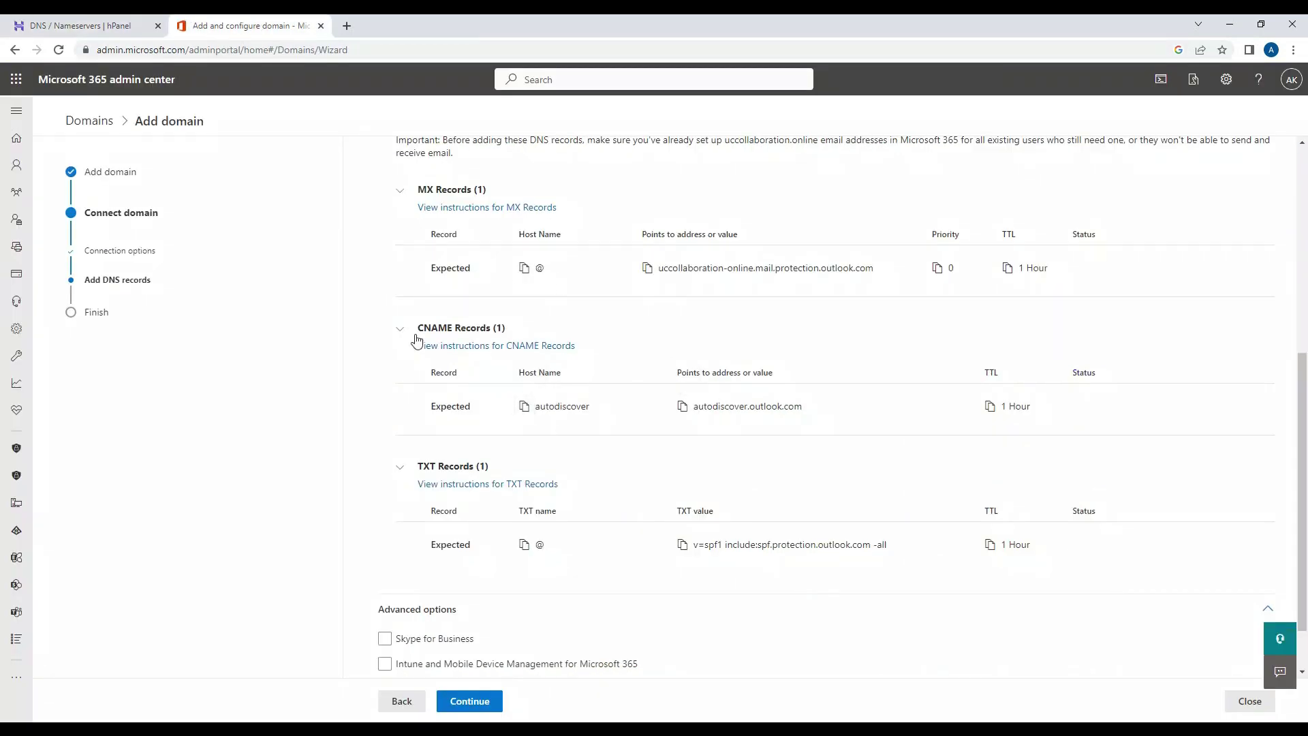
{"action": "left_click", "coordinate": [89, 20]}
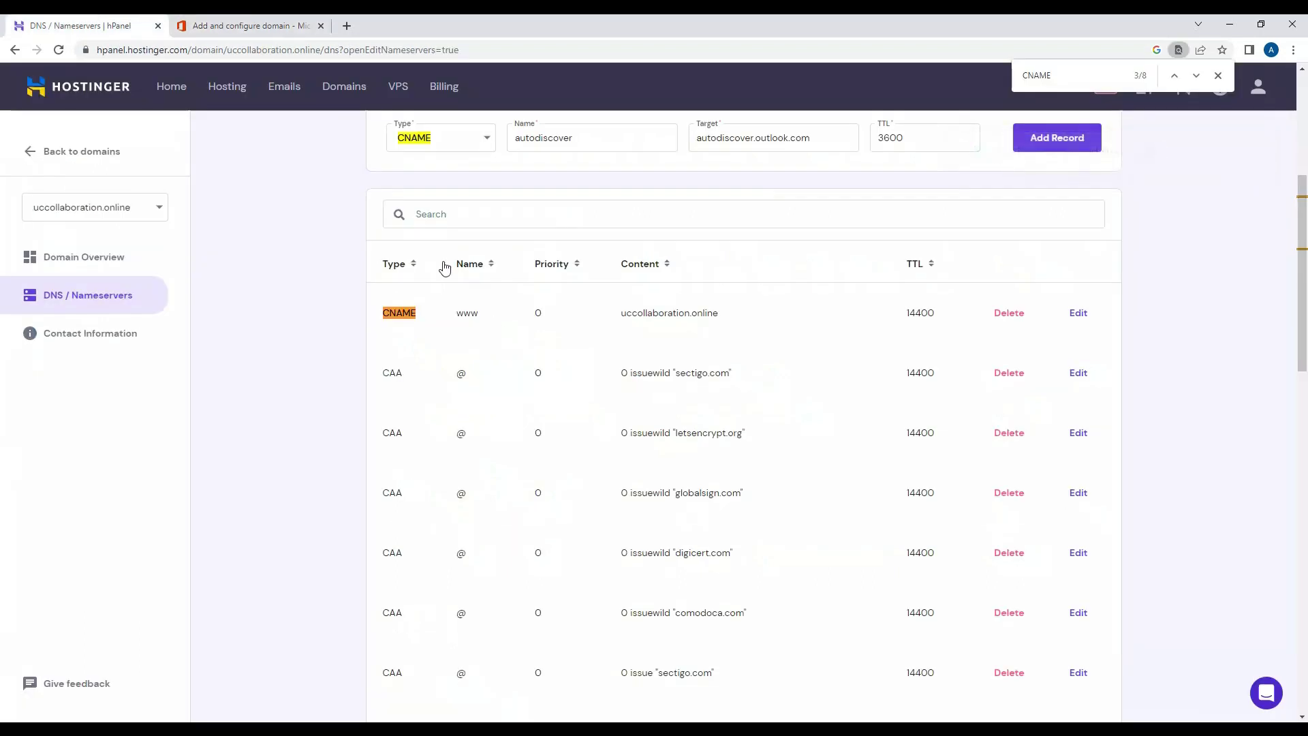
{"action": "left_click", "coordinate": [1029, 149]}
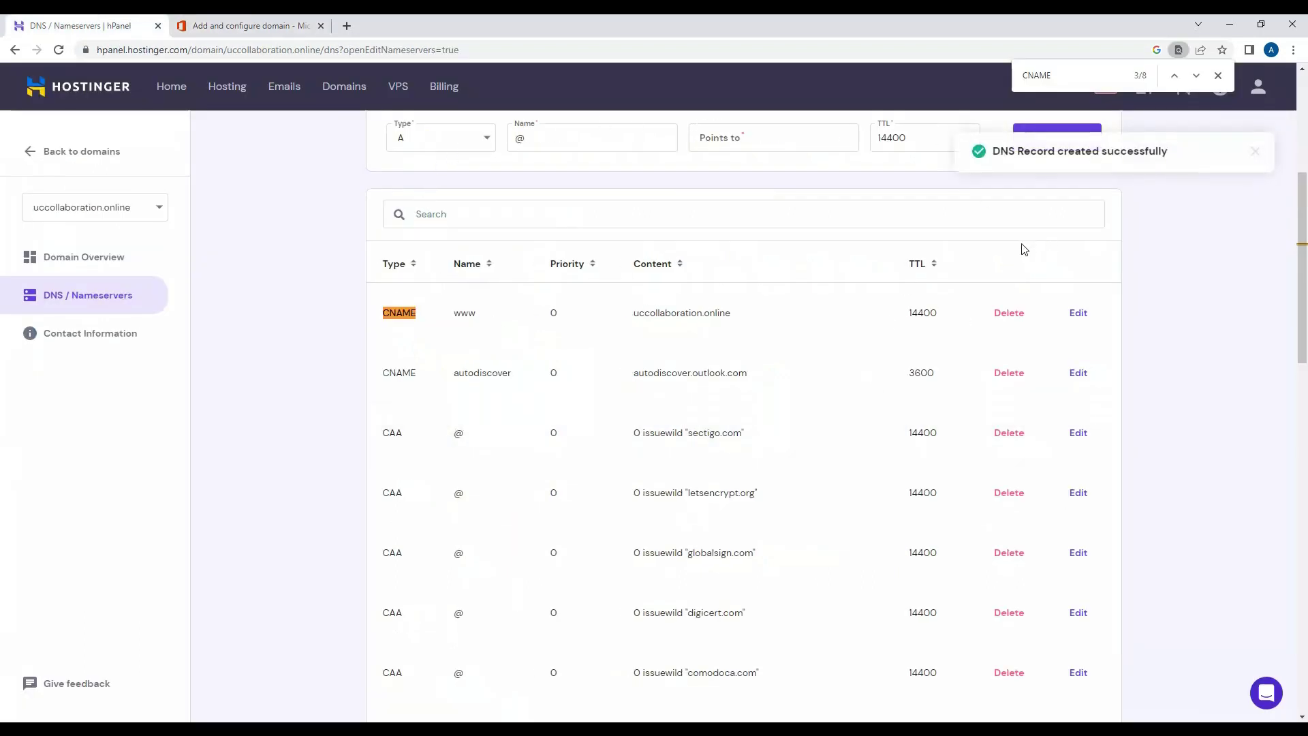
{"action": "key", "text": "ctrl+Tab"}
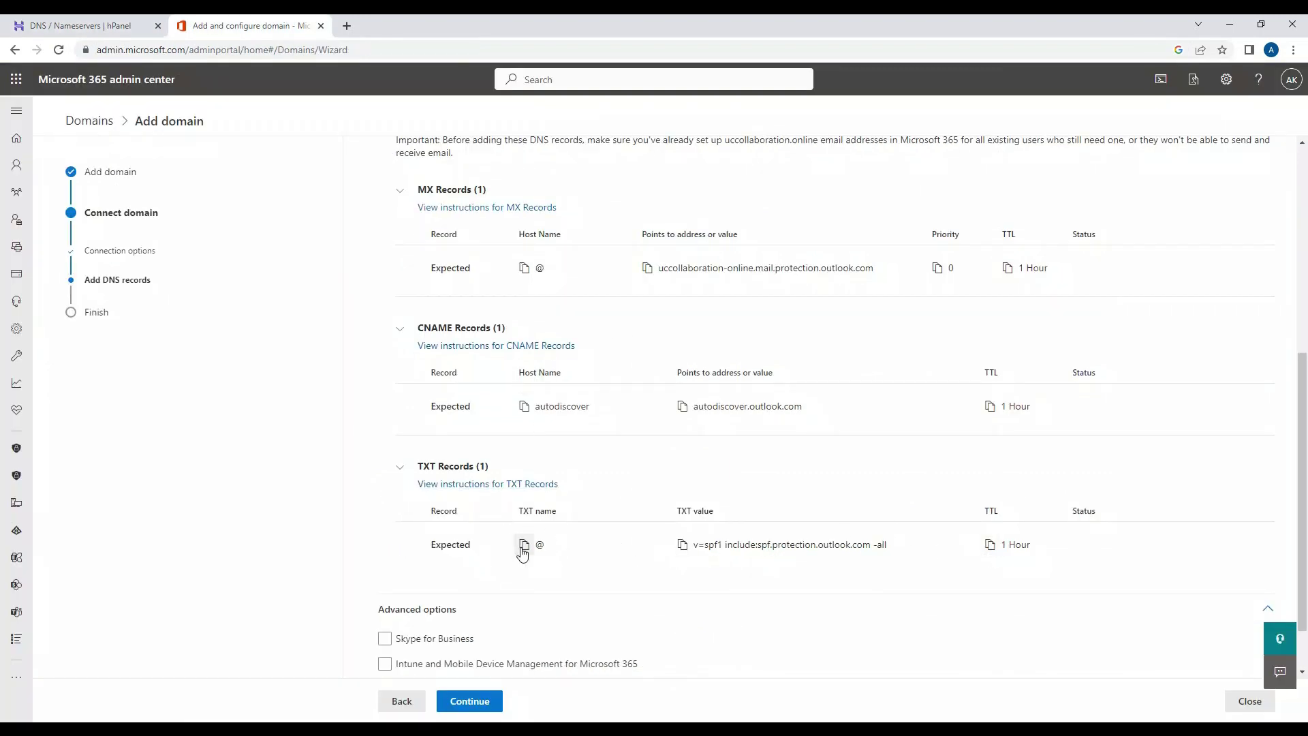
- Prepare a TXT record in Hostinger with the value v=spf1 include:spf.protection.outlook.com -all copied from Microsoft 365
{"action": "key", "text": "ctrl+Tab"}
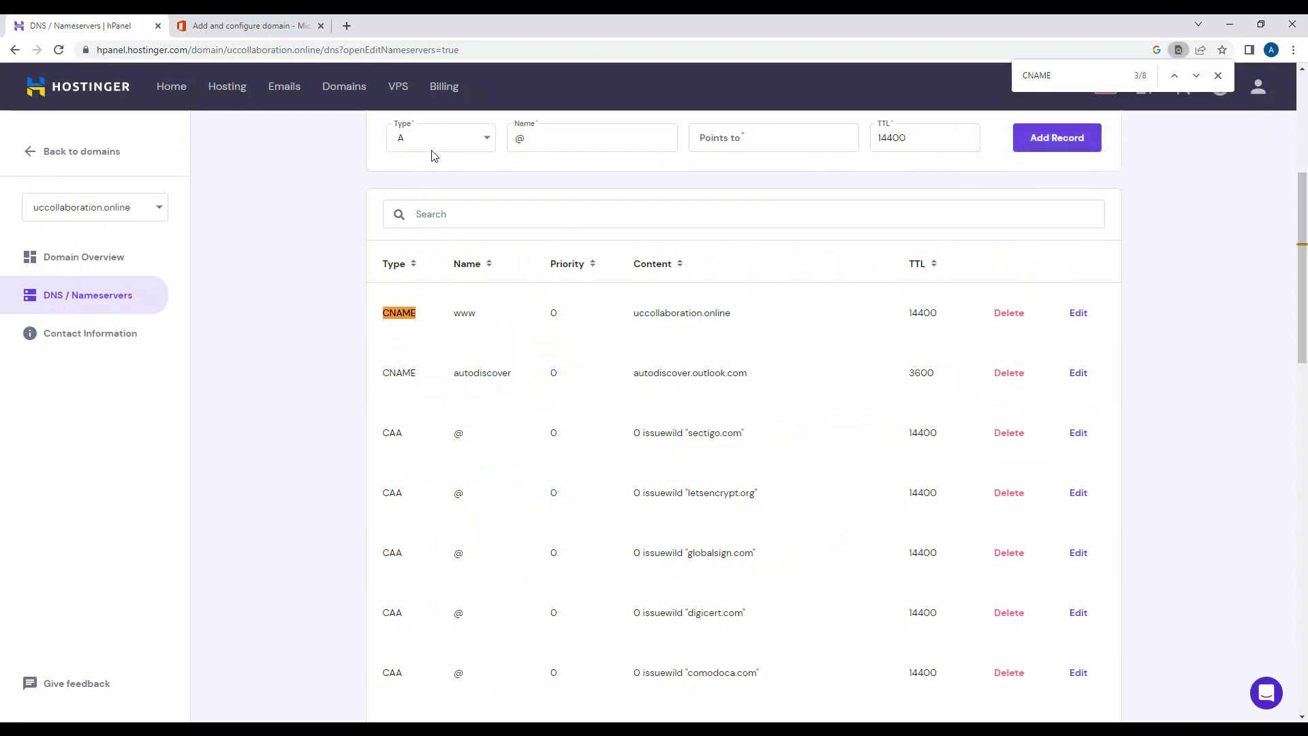
{"action": "left_click", "coordinate": [434, 144]}
{"action": "left_click", "coordinate": [430, 310]}
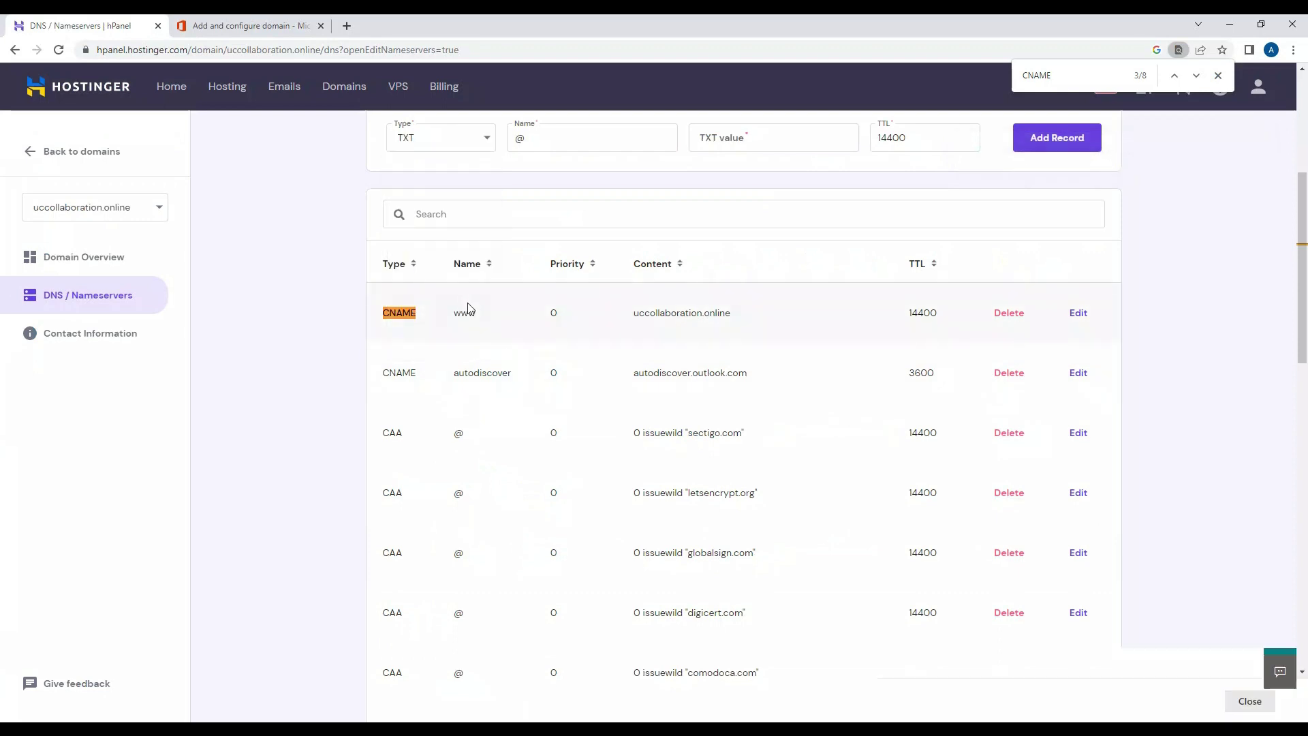
{"action": "key", "text": "ctrl+Tab"}
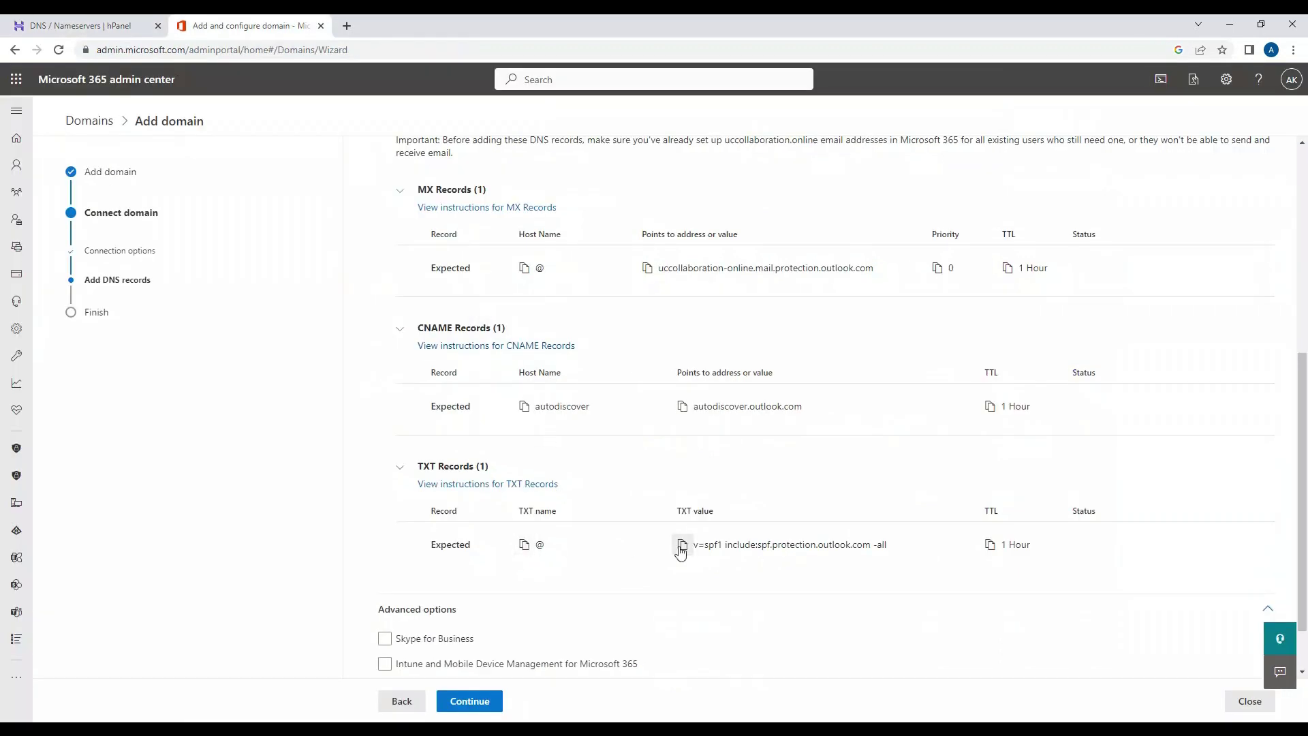
{"action": "key", "text": "ctrl+Tab"}
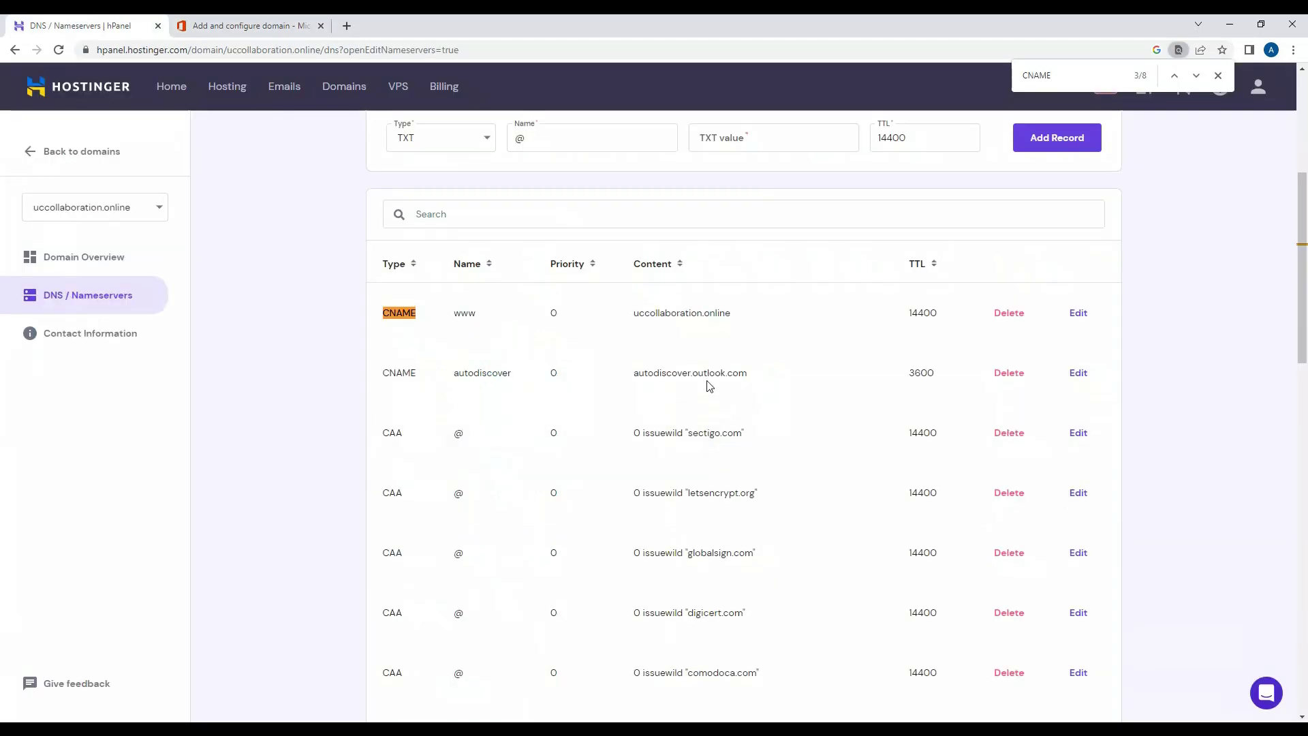
{"action": "left_click", "coordinate": [734, 148]}
{"action": "type", "text": "v=spf1 include:spf.protection.outlook.com -all"}
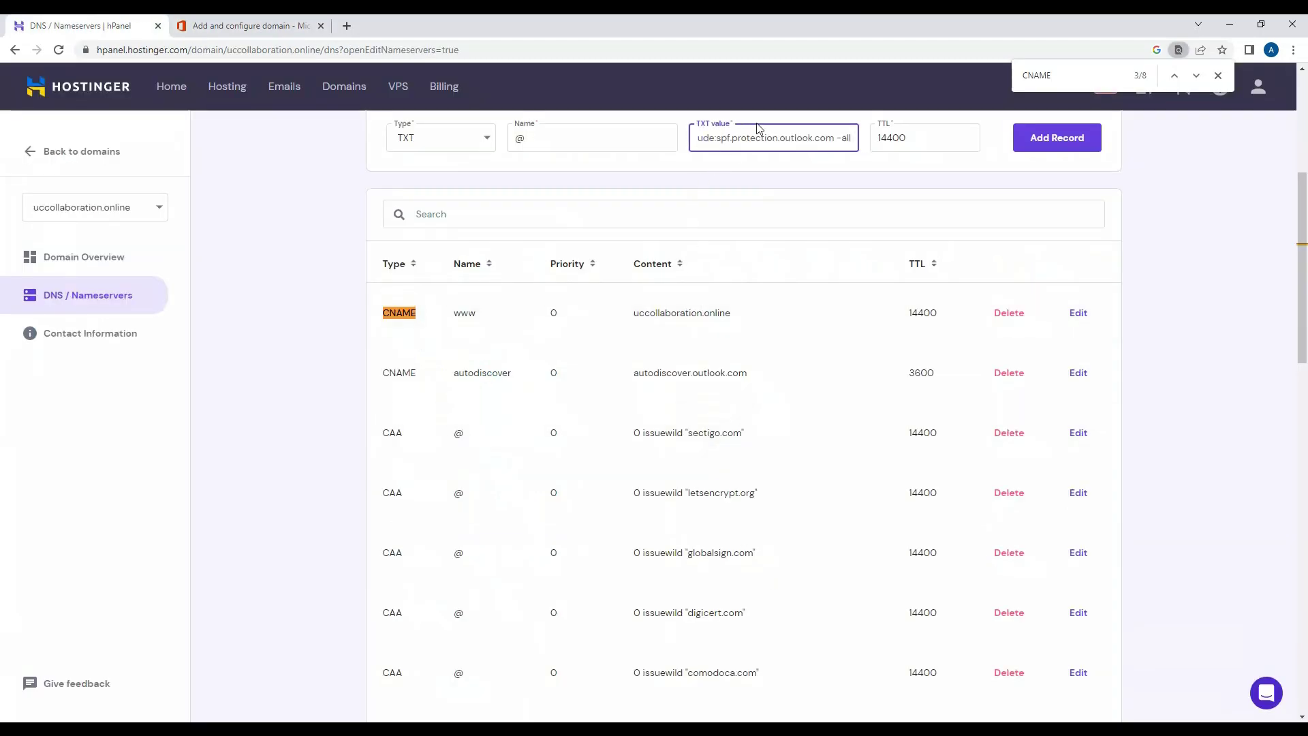
- Set the TXT record's TTL to 3600 and add the record
{"action": "key", "text": "ctrl+Tab"}
{"action": "key", "text": "ctrl+Tab"}
{"action": "key", "text": "Tab"}
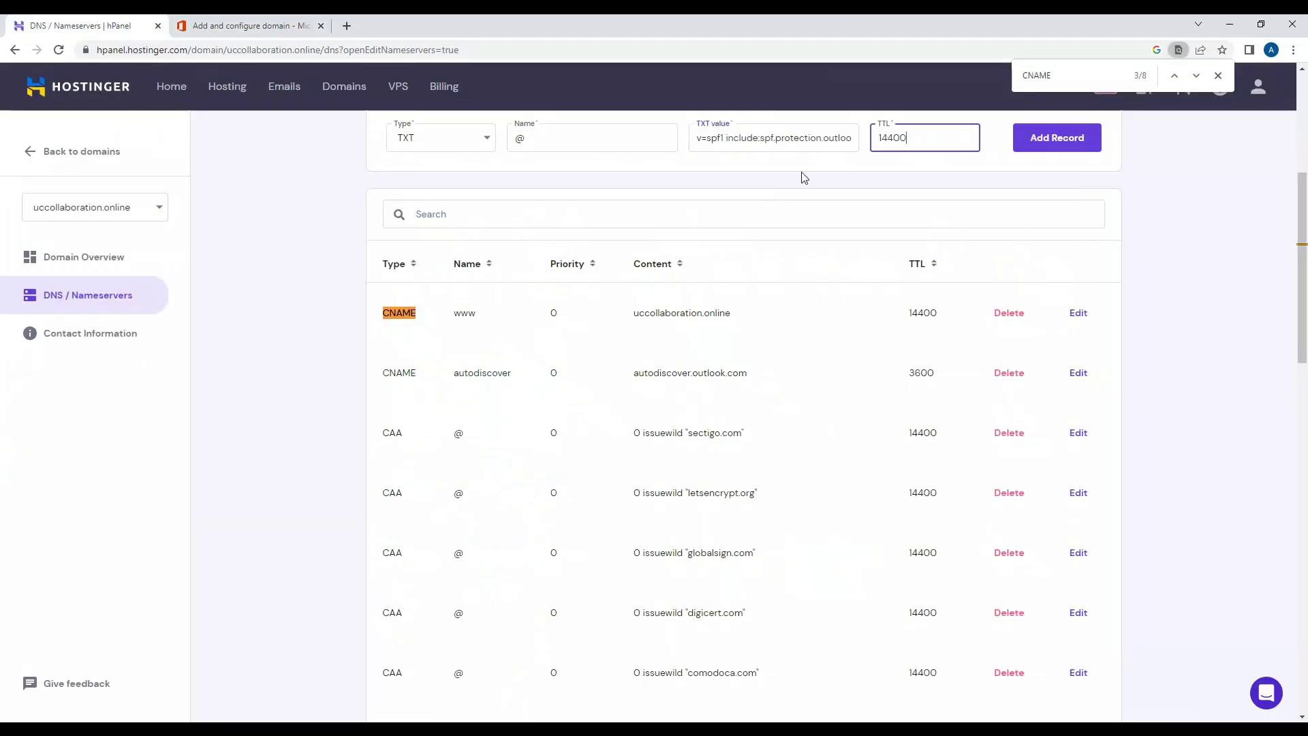
{"action": "key", "text": "ctrl+a"}
{"action": "type", "text": "3"}
{"action": "key", "text": "Return"}
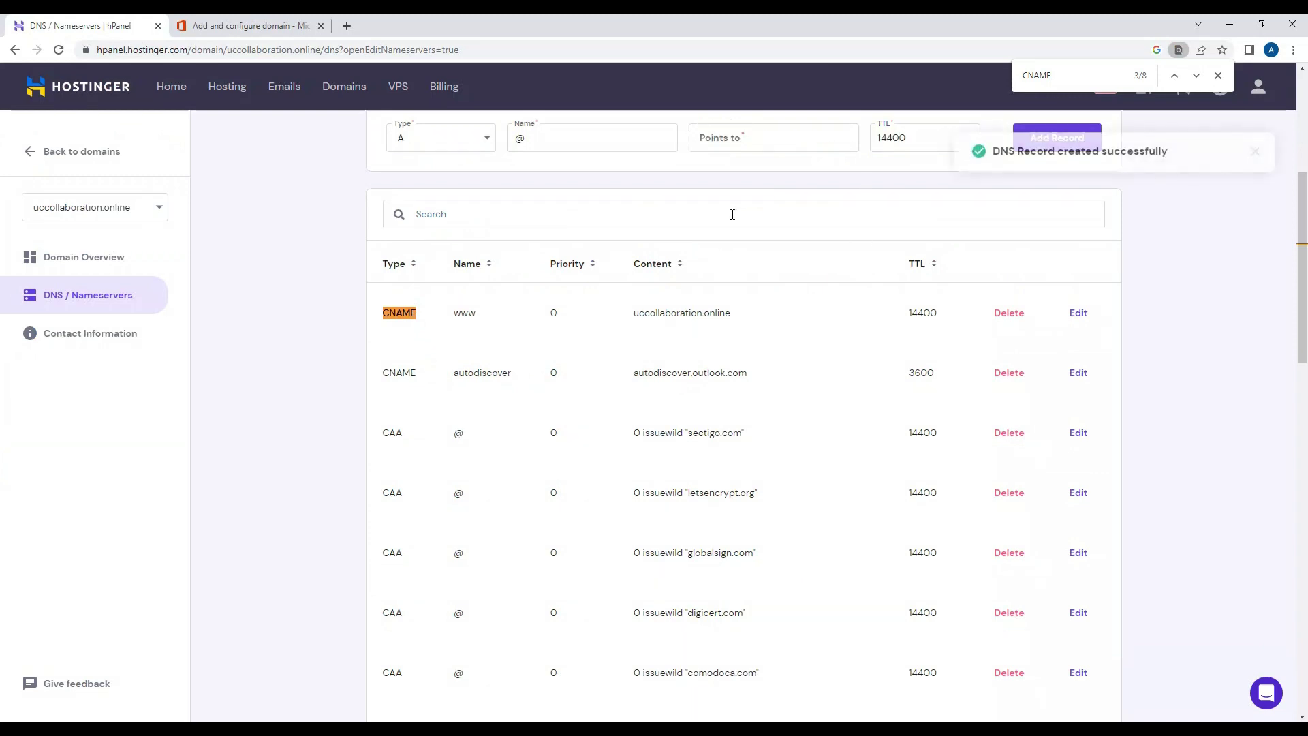
{"action": "scroll", "coordinate": [964, 271], "scroll_direction": "up", "scroll_amount": 2}
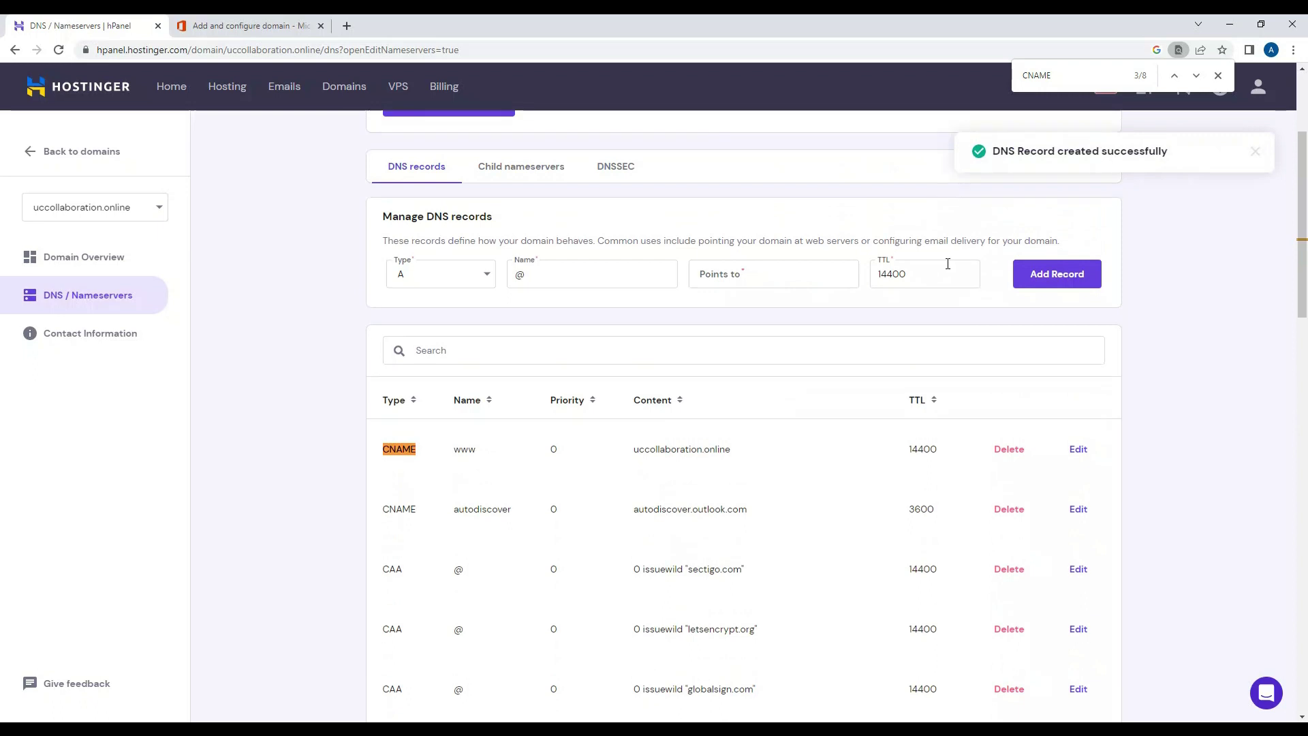
- Return to the required DNS records in Microsoft 365 and continue the wizard so it checks the added records
{"action": "left_click", "coordinate": [303, 21]}
{"action": "scroll", "coordinate": [536, 247], "scroll_direction": "down", "scroll_amount": 1}
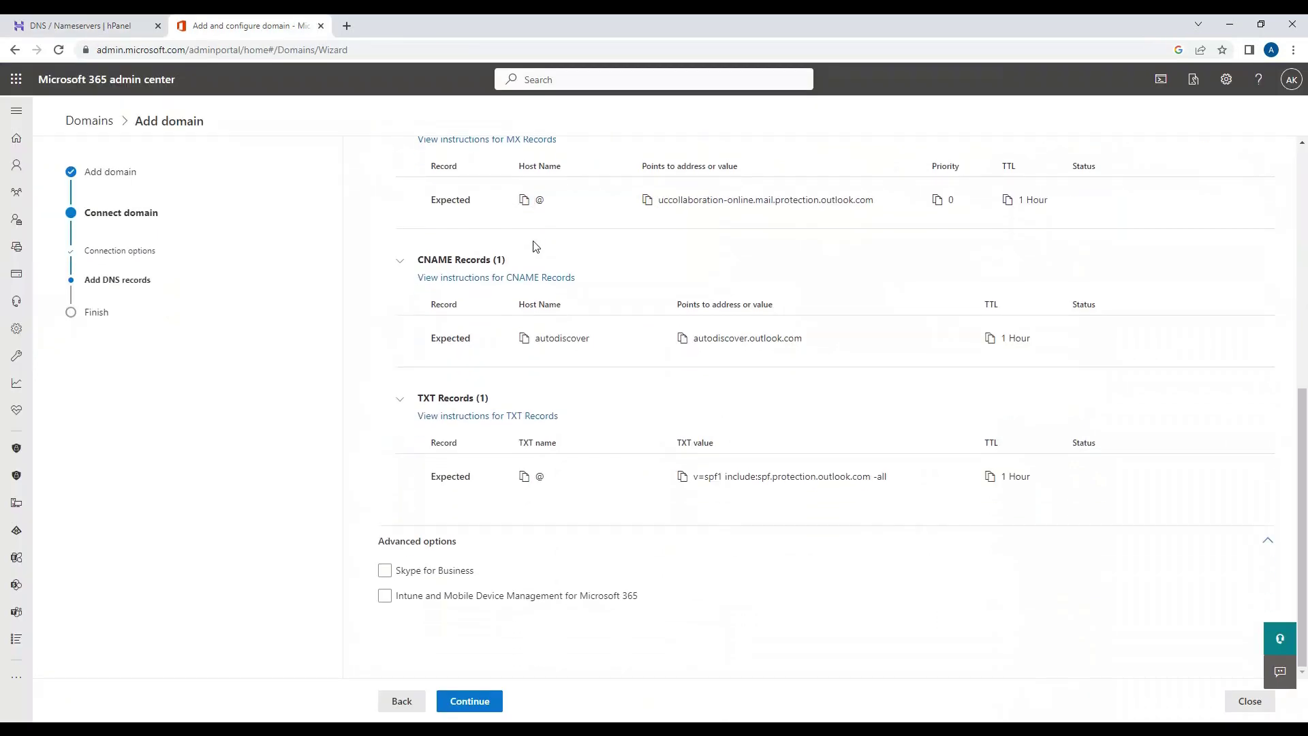
{"action": "scroll", "coordinate": [540, 243], "scroll_direction": "up", "scroll_amount": 1}
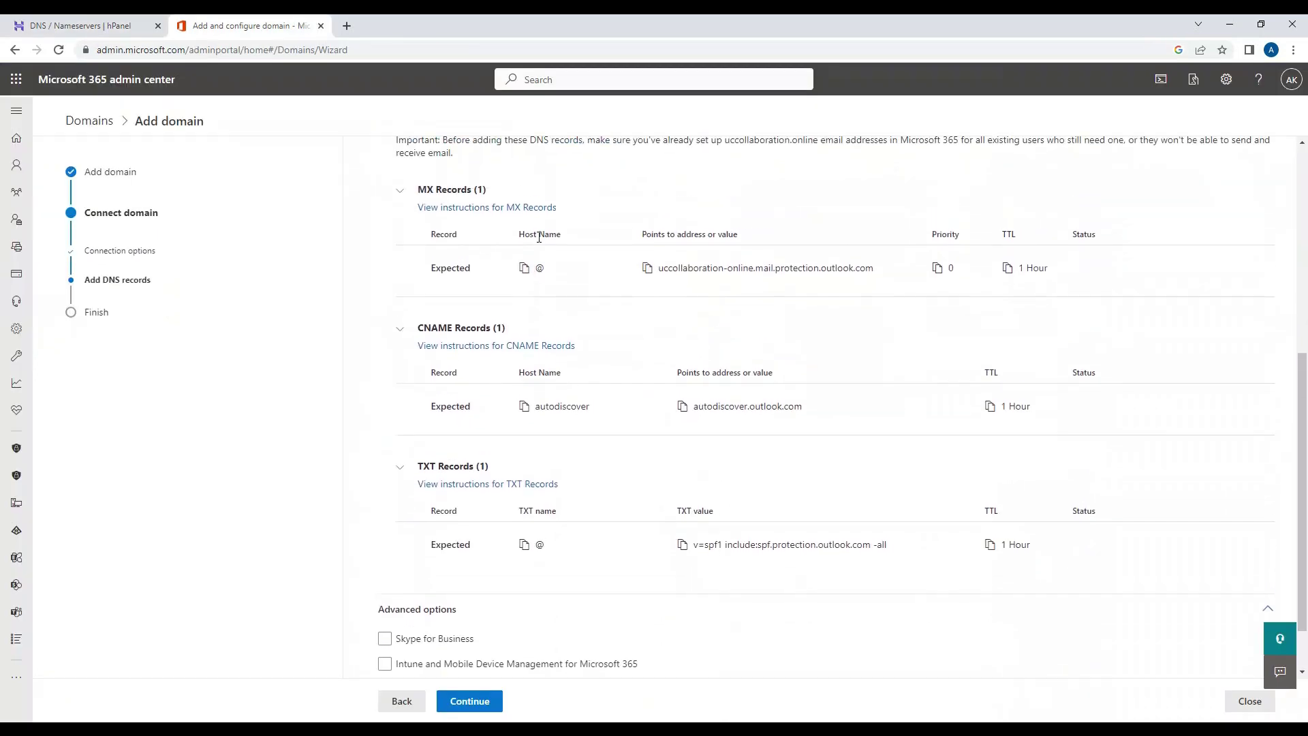
{"action": "scroll", "coordinate": [542, 238], "scroll_direction": "down", "scroll_amount": 1}
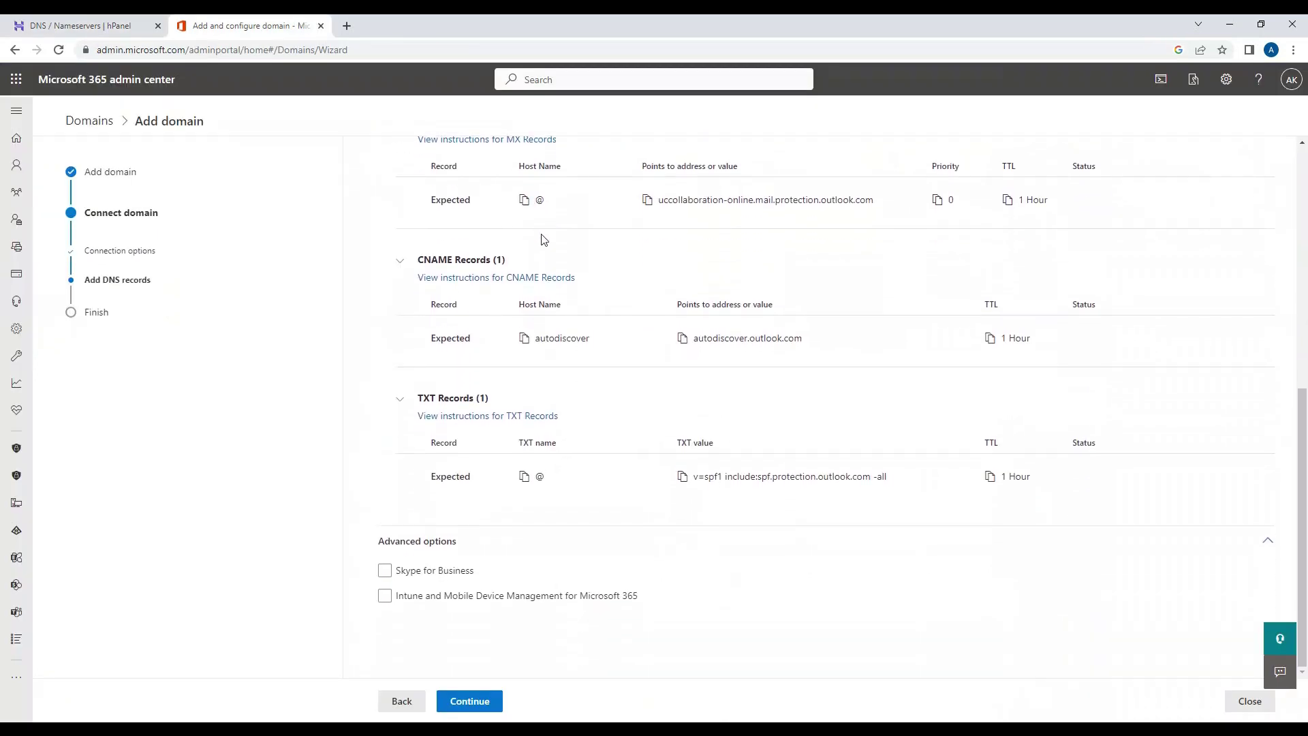
{"action": "left_click", "coordinate": [491, 701]}
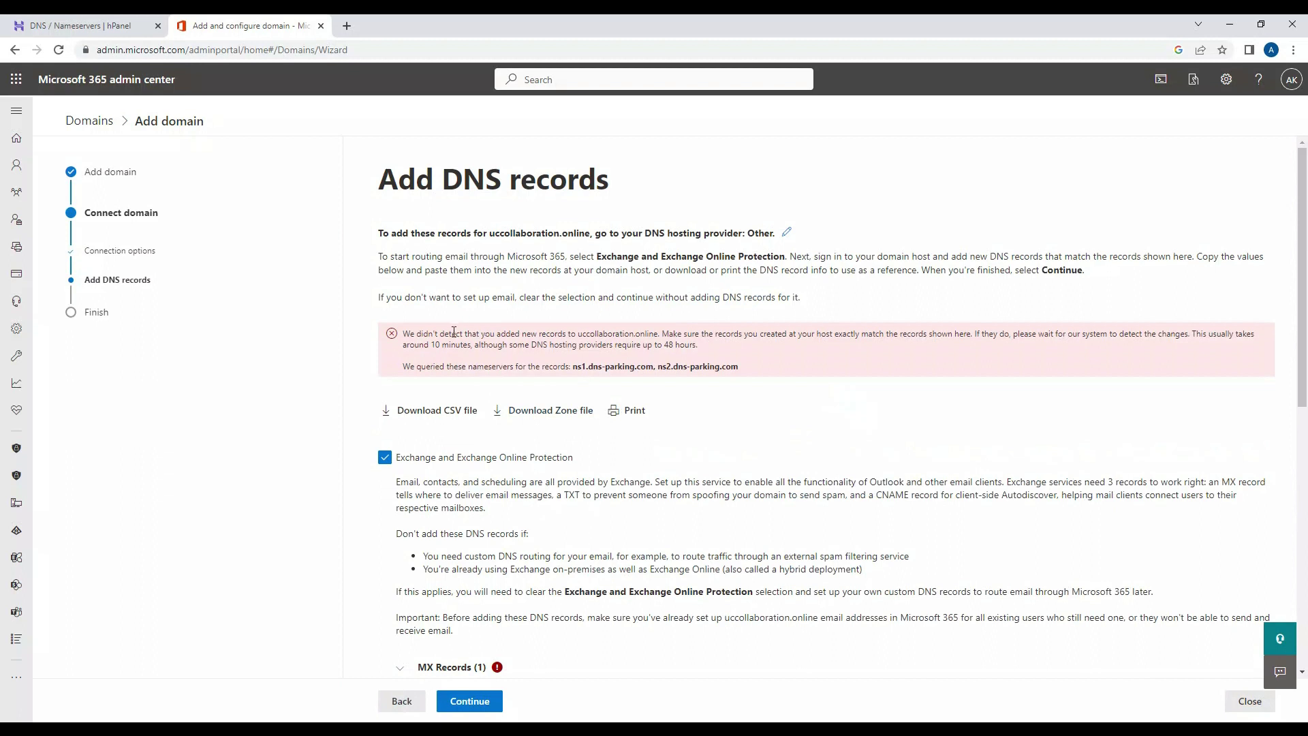
- Read the DNS detection error and examine the status of the MX, CNAME and TXT records, expanding the CNAME section
{"action": "left_click_drag", "start_coordinate": [405, 336], "coordinate": [956, 334]}
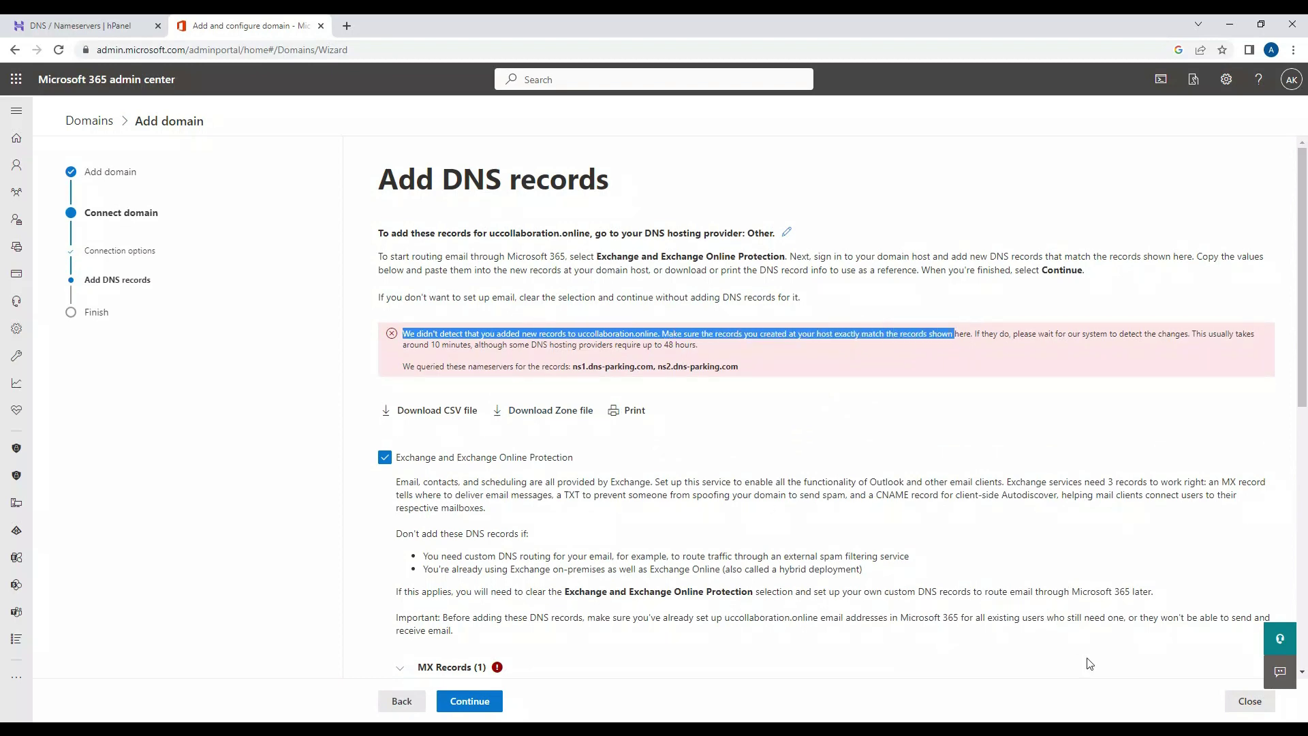
{"action": "left_click", "coordinate": [1132, 706]}
{"action": "scroll", "coordinate": [1017, 547], "scroll_direction": "down", "scroll_amount": 1}
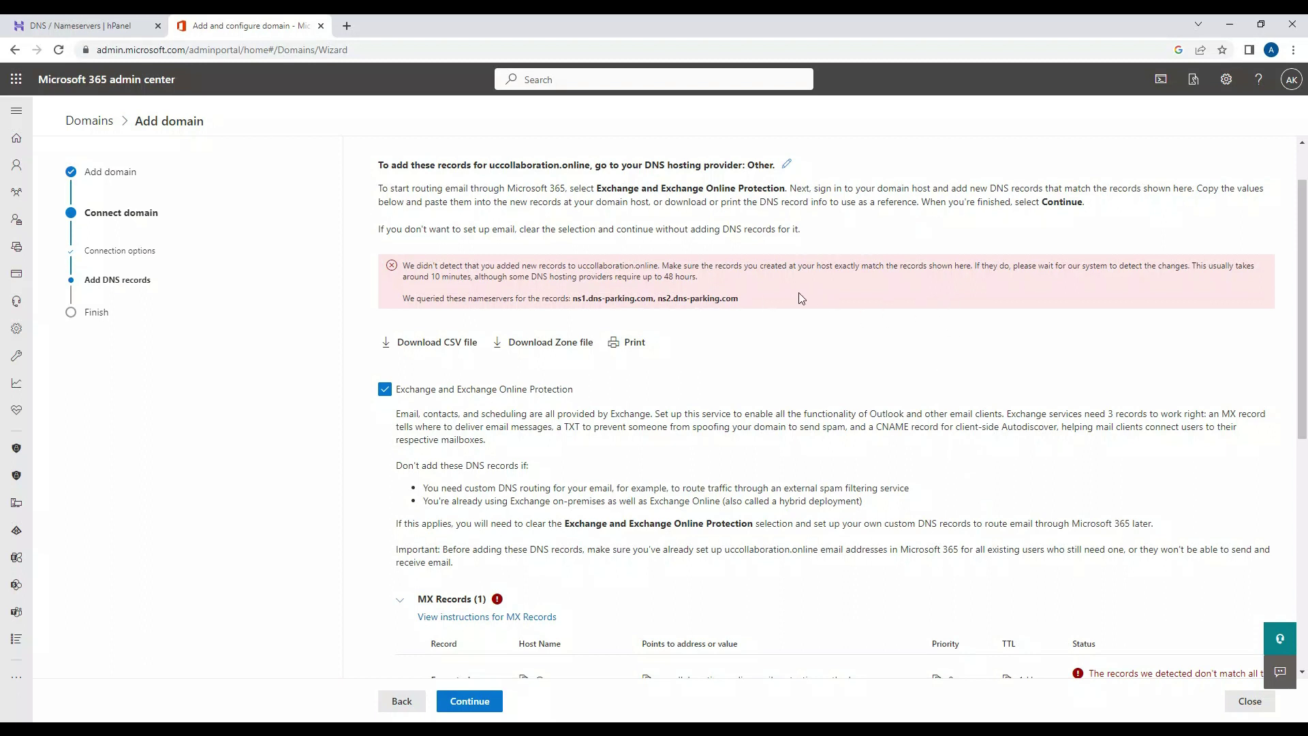
{"action": "scroll", "coordinate": [795, 293], "scroll_direction": "down", "scroll_amount": 3}
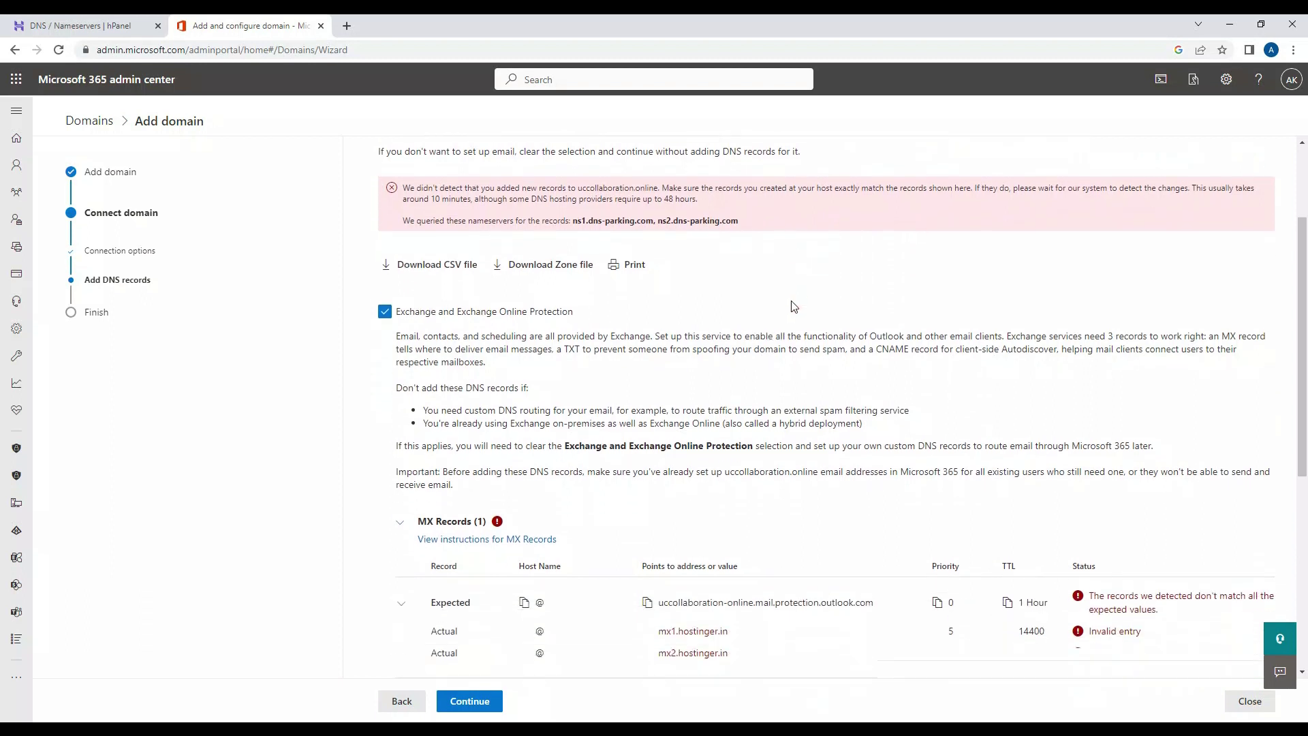
{"action": "scroll", "coordinate": [795, 307], "scroll_direction": "down", "scroll_amount": 3}
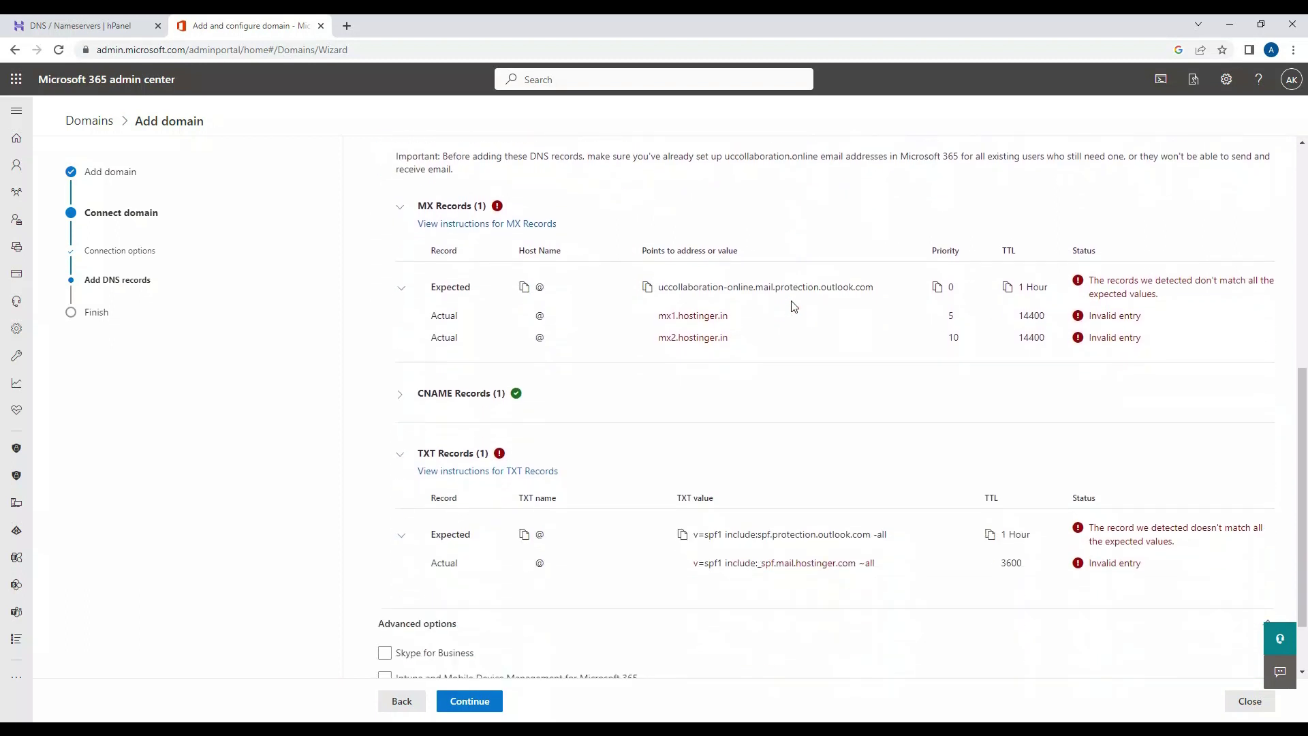
{"action": "left_click", "coordinate": [403, 381]}
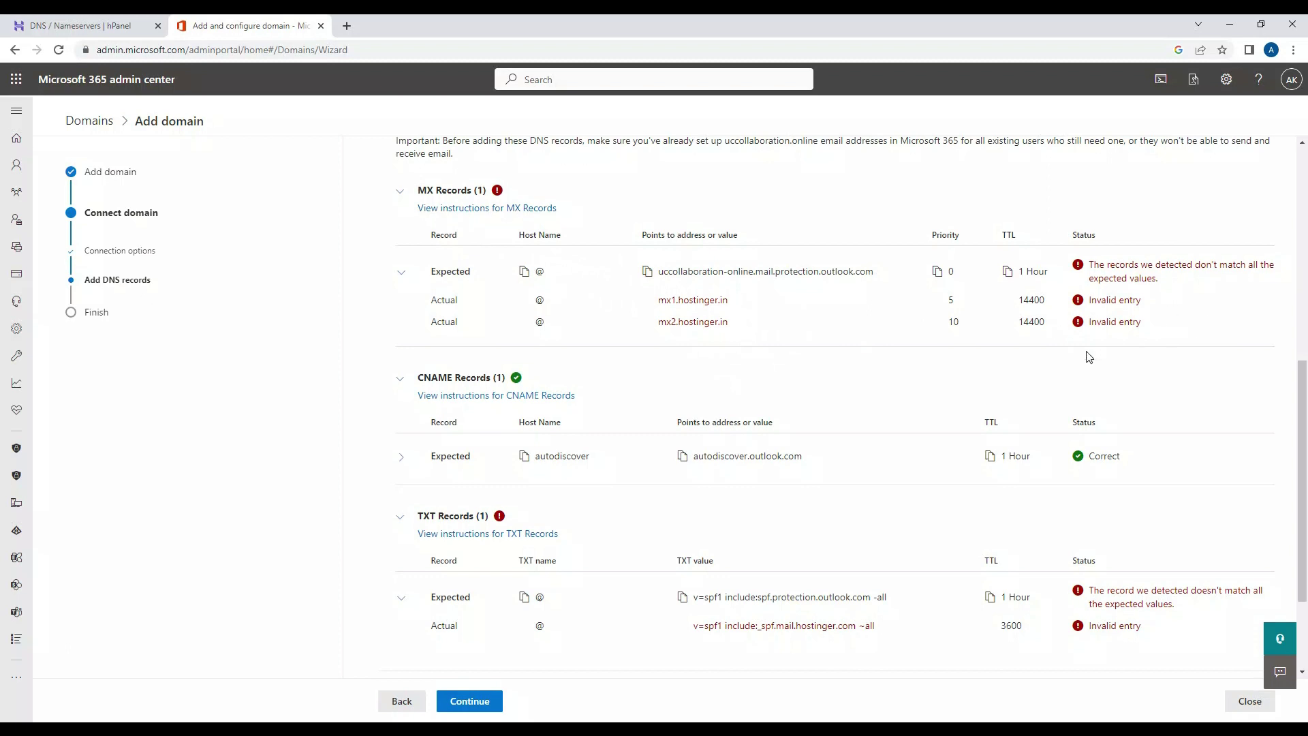
{"action": "scroll", "coordinate": [790, 409], "scroll_direction": "down", "scroll_amount": 2}
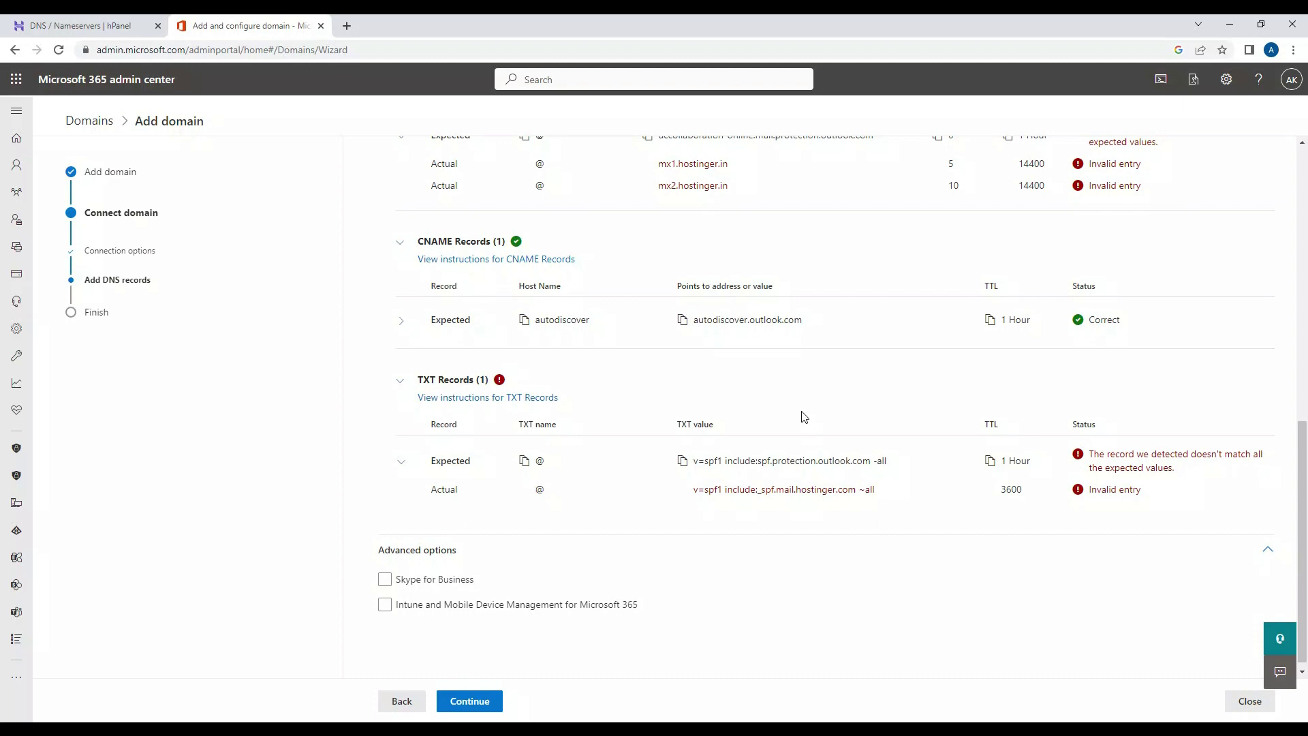
{"action": "scroll", "coordinate": [805, 417], "scroll_direction": "up", "scroll_amount": 3}
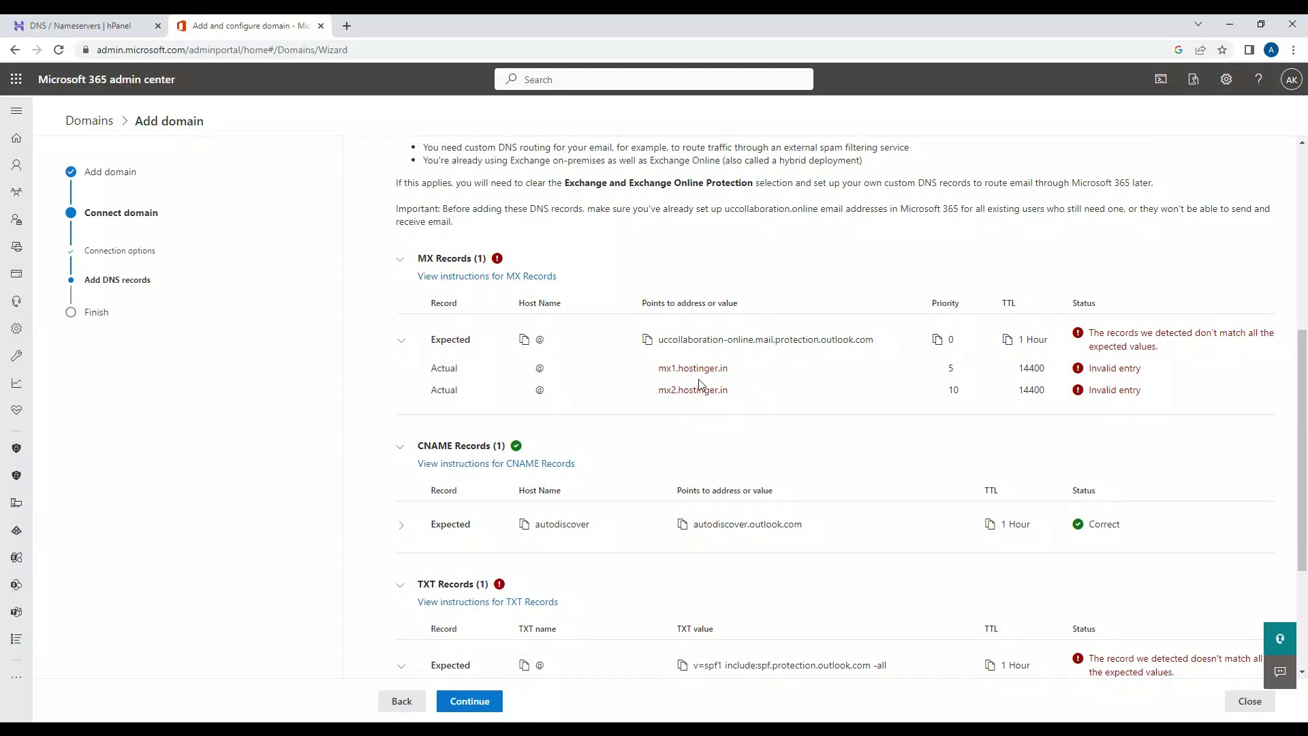
- Copy the invalid MX entry mx1.hostinger.in from Microsoft 365, find it in Hostinger and delete that record
{"action": "left_click_drag", "start_coordinate": [661, 372], "coordinate": [733, 377]}
{"action": "key", "text": "ctrl+c"}
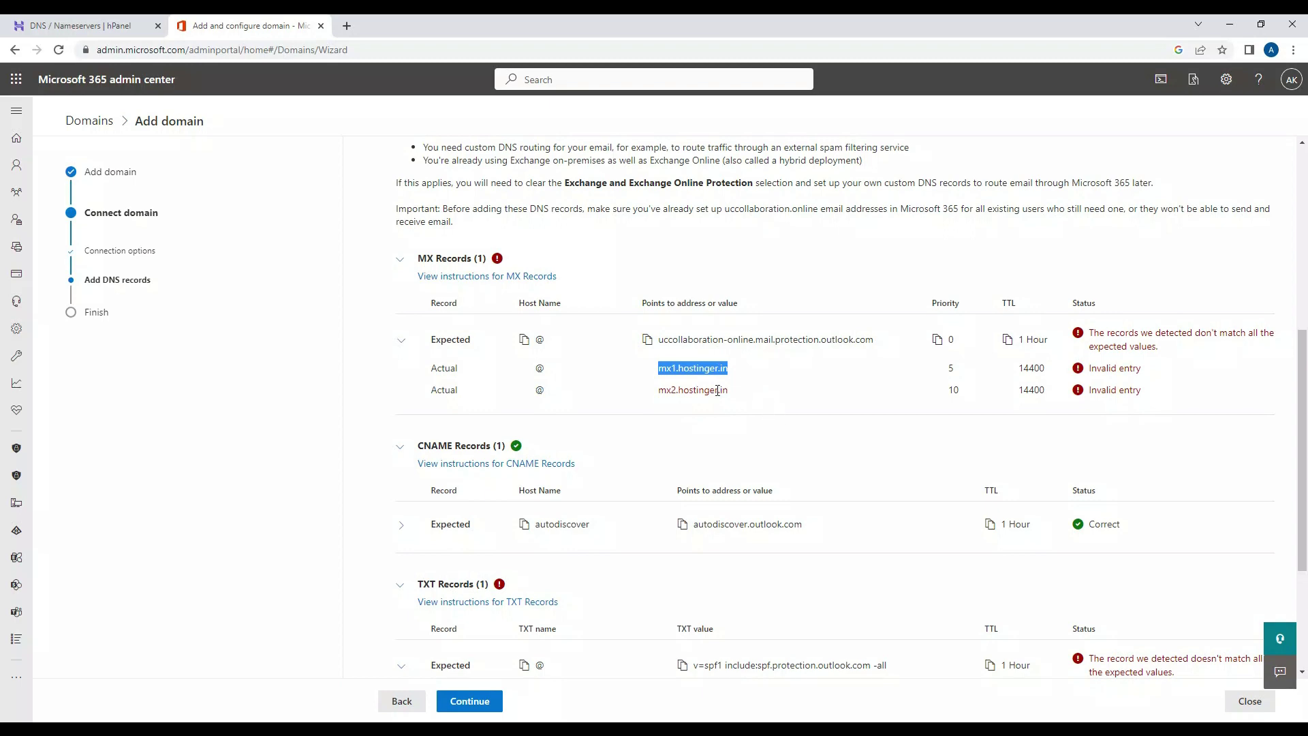
{"action": "left_click", "coordinate": [95, 25]}
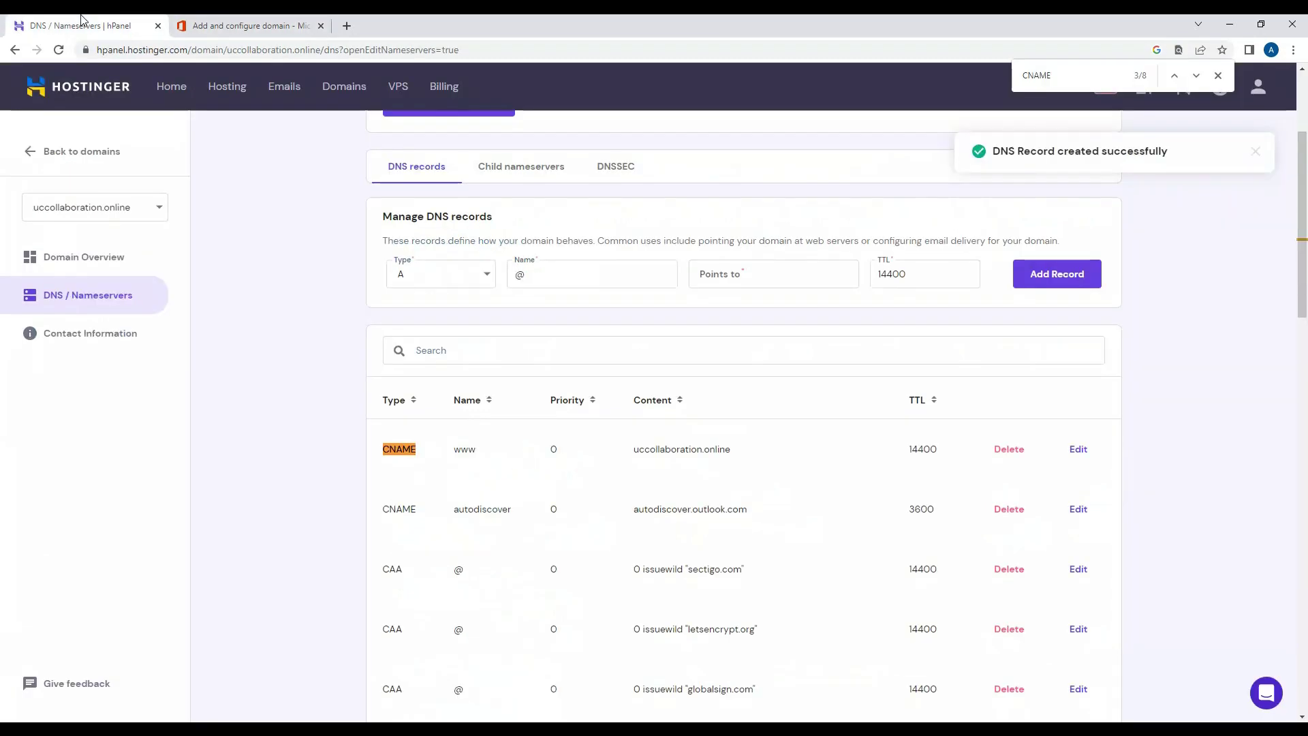
{"action": "key", "text": "ctrl+v"}
{"action": "scroll", "coordinate": [439, 304], "scroll_direction": "down", "scroll_amount": 3}
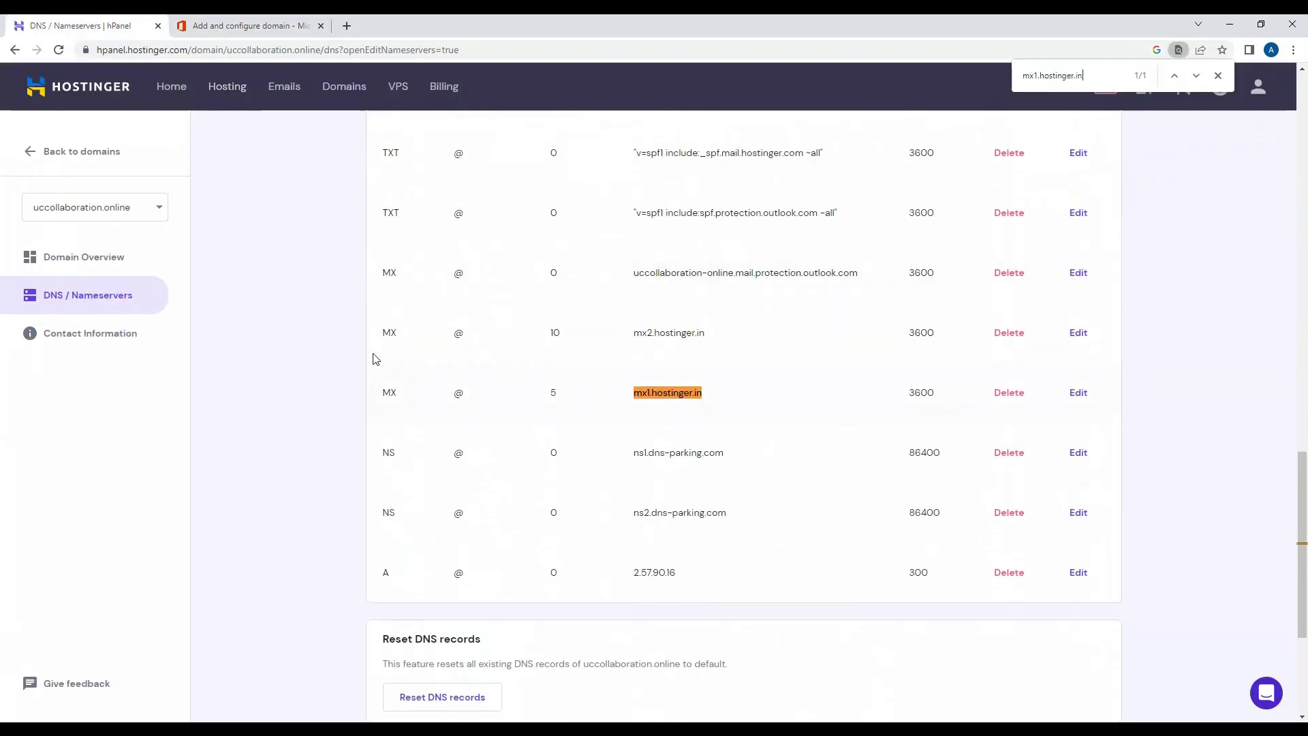
{"action": "left_click", "coordinate": [205, 25]}
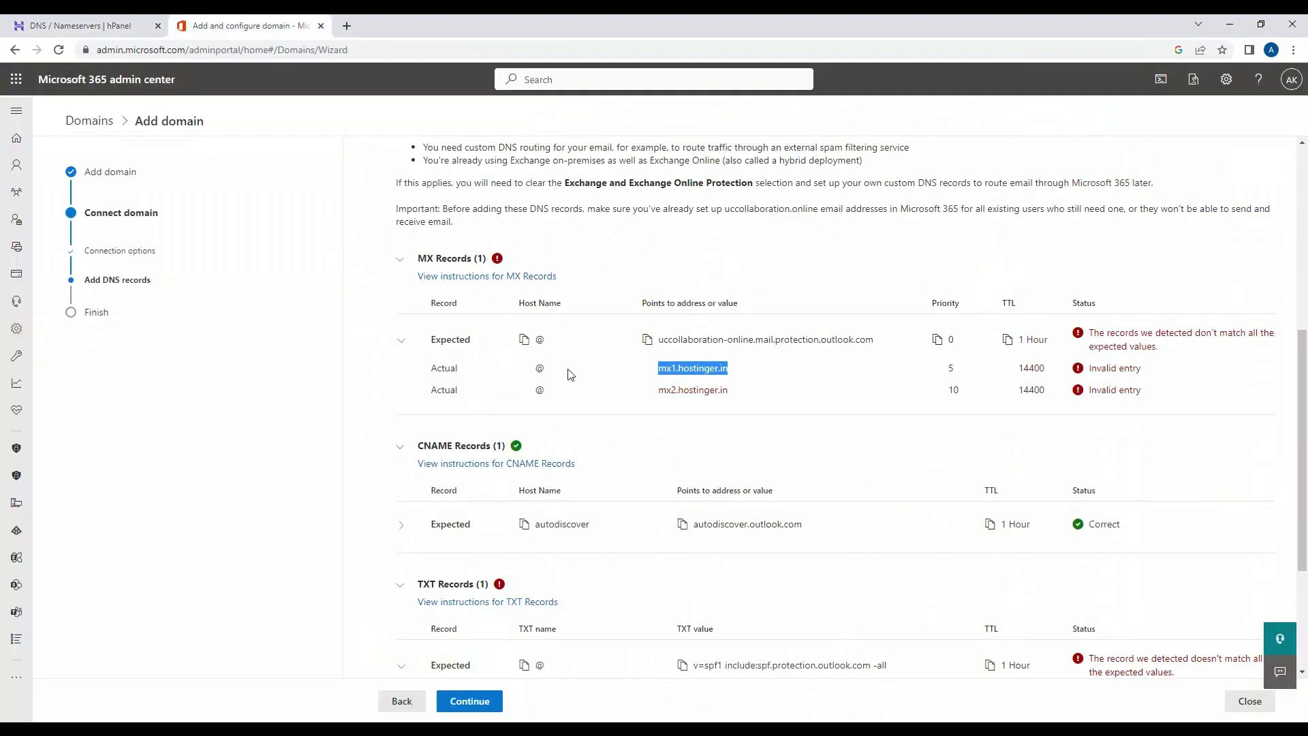
{"action": "left_click_drag", "start_coordinate": [1140, 371], "coordinate": [1092, 370]}
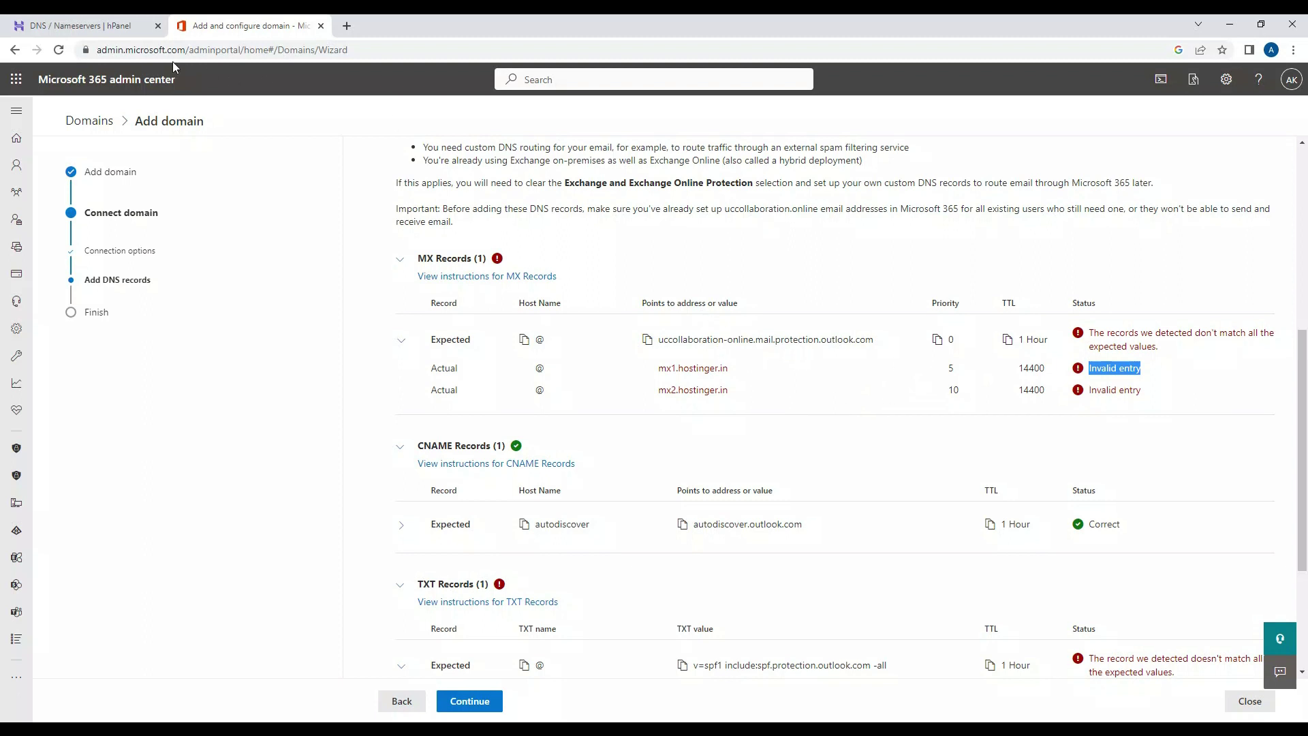
{"action": "left_click", "coordinate": [88, 25]}
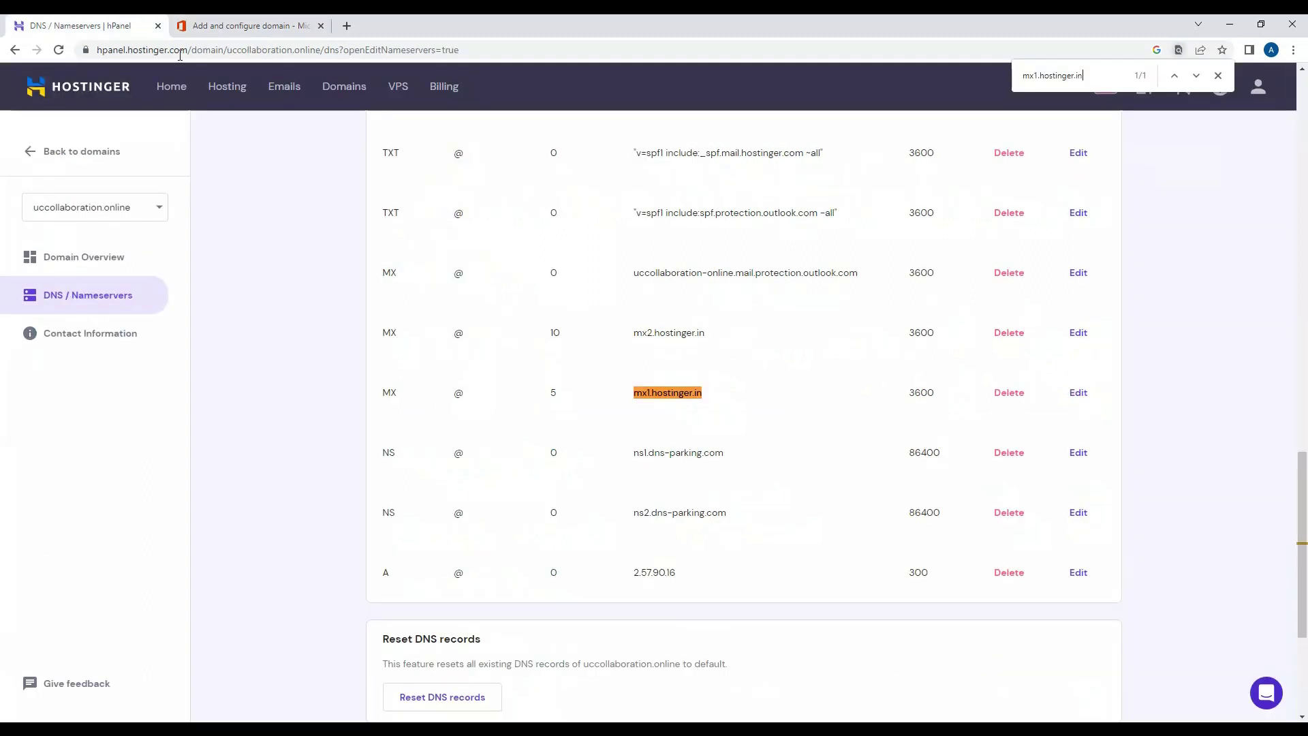
{"action": "left_click", "coordinate": [1019, 395]}
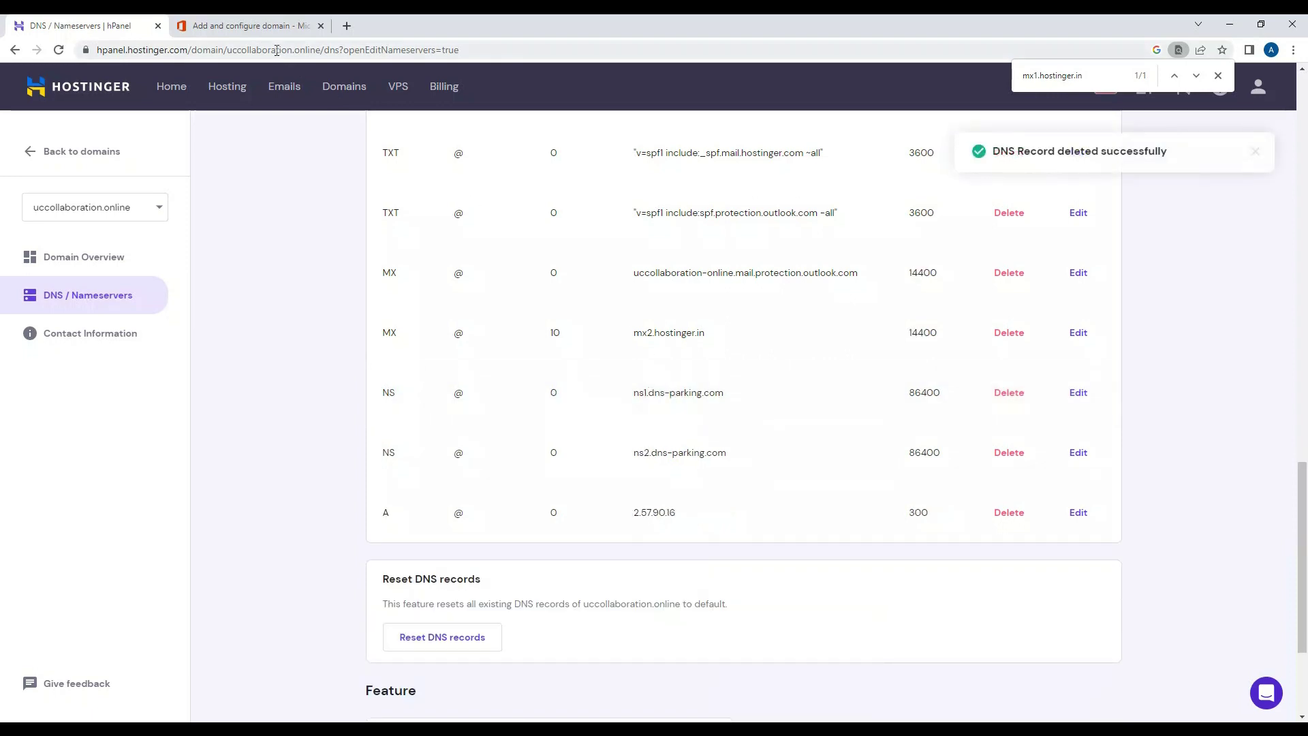
- Copy the invalid MX entry mx2.hostinger.in from Microsoft 365, find it in Hostinger and delete that record
{"action": "left_click", "coordinate": [252, 26]}
{"action": "left_click_drag", "start_coordinate": [730, 391], "coordinate": [655, 391]}
{"action": "key", "text": "ctrl+c"}
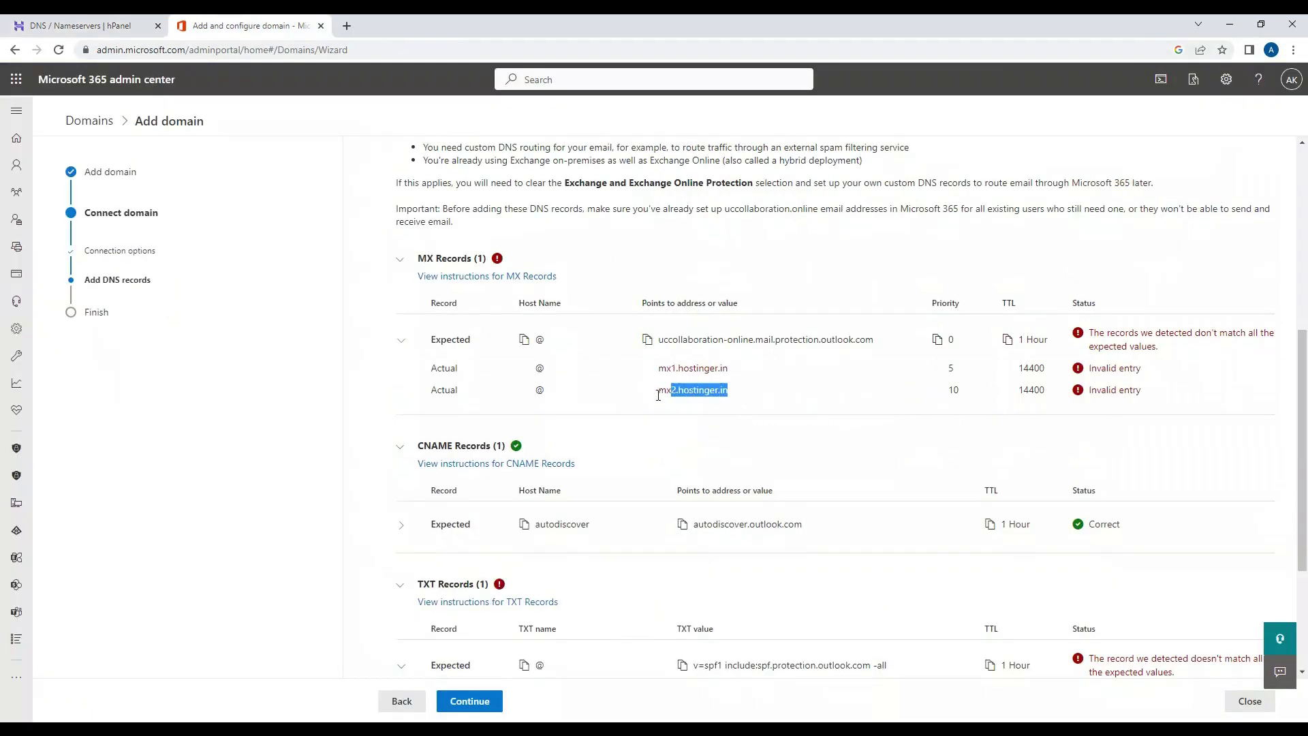
{"action": "left_click", "coordinate": [86, 25]}
{"action": "key", "text": "ctrl+f"}
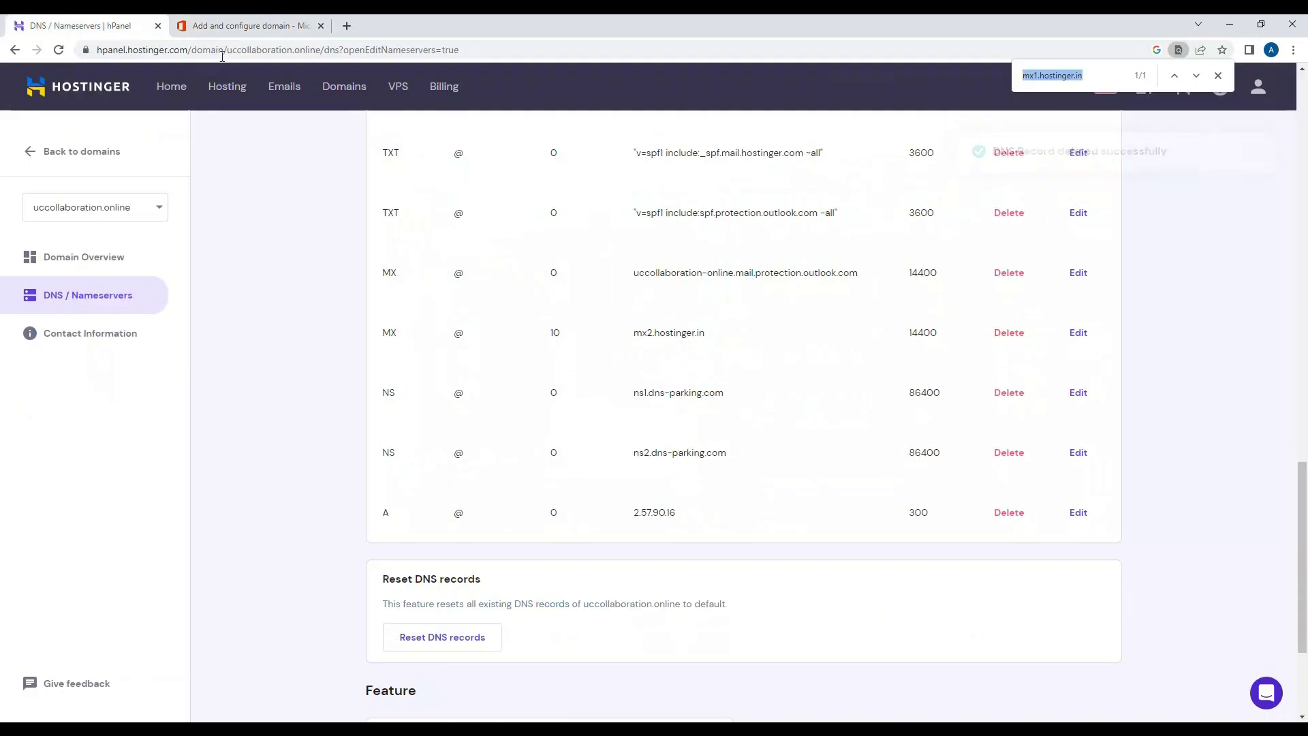
{"action": "key", "text": "ctrl+v"}
{"action": "left_click", "coordinate": [998, 335]}
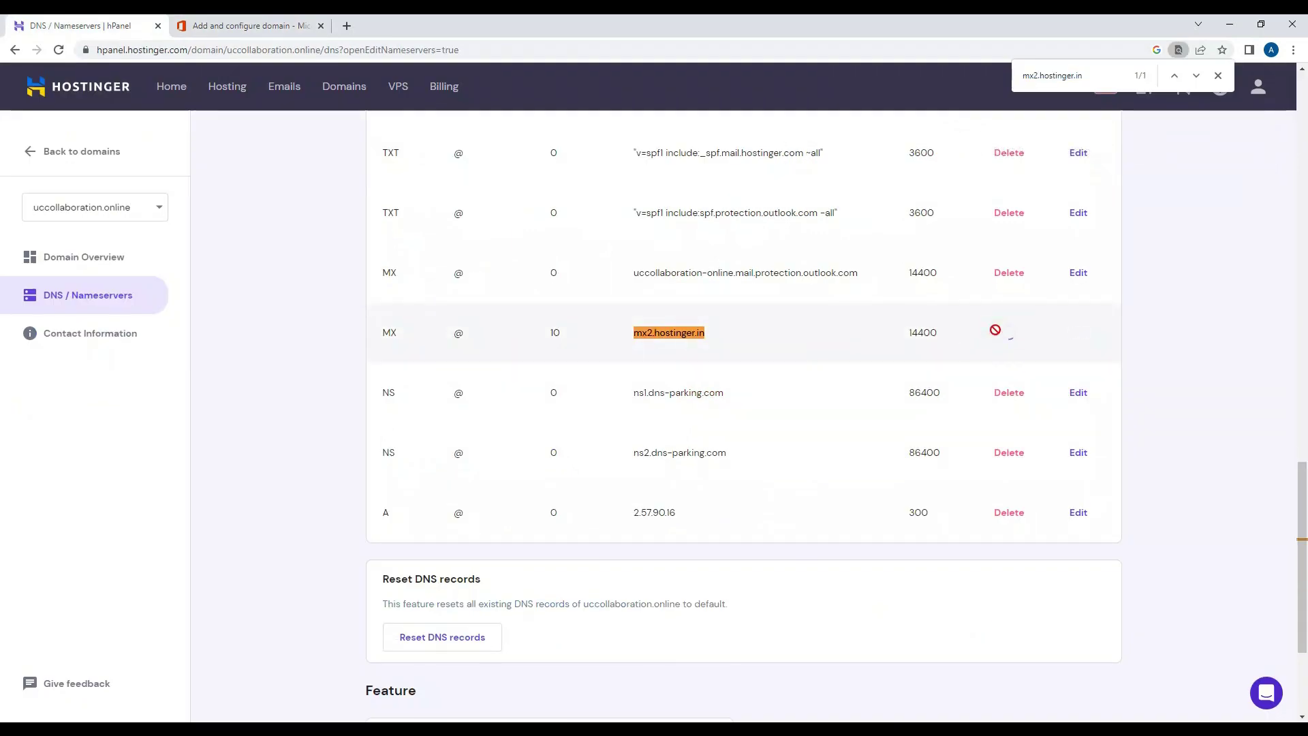
- Copy the invalid TXT value v=spf1 include:_spf.mail.hostinger.com ~all from Microsoft 365, find it in Hostinger and delete that record
{"action": "left_click", "coordinate": [274, 25]}
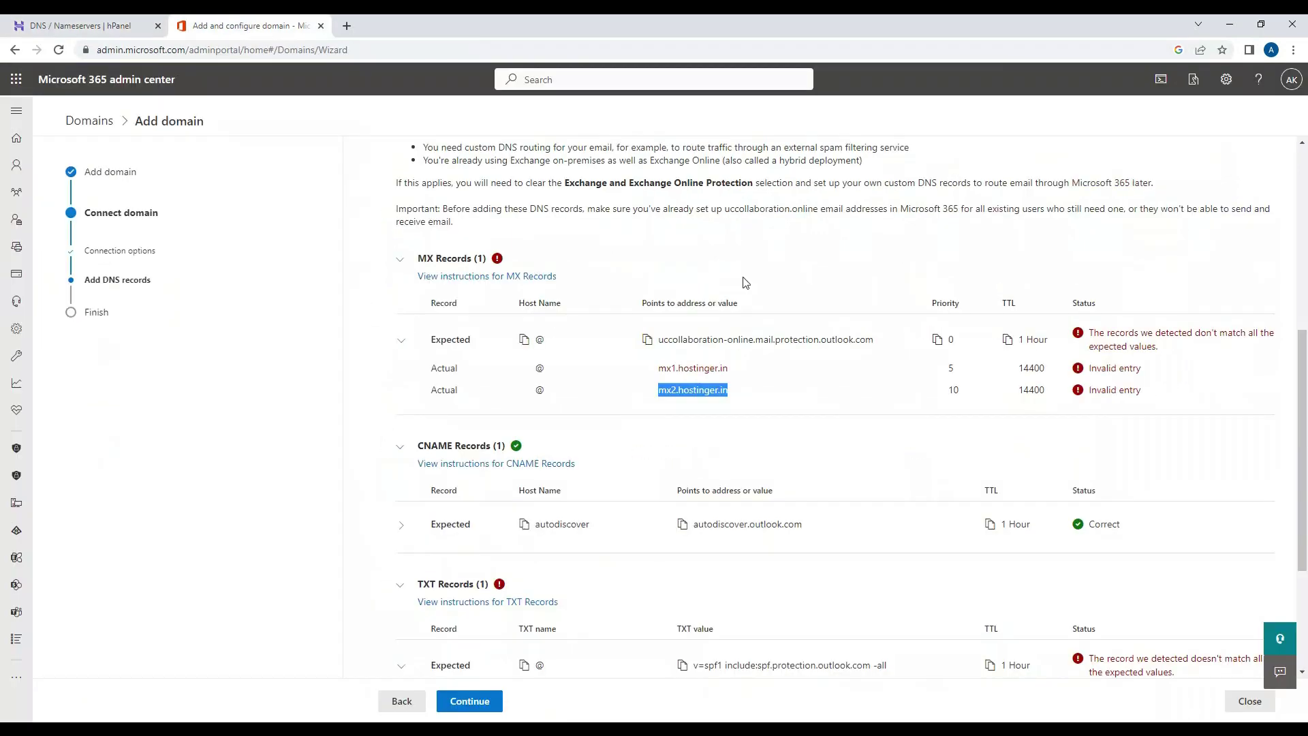
{"action": "scroll", "coordinate": [611, 527], "scroll_direction": "down", "scroll_amount": 2}
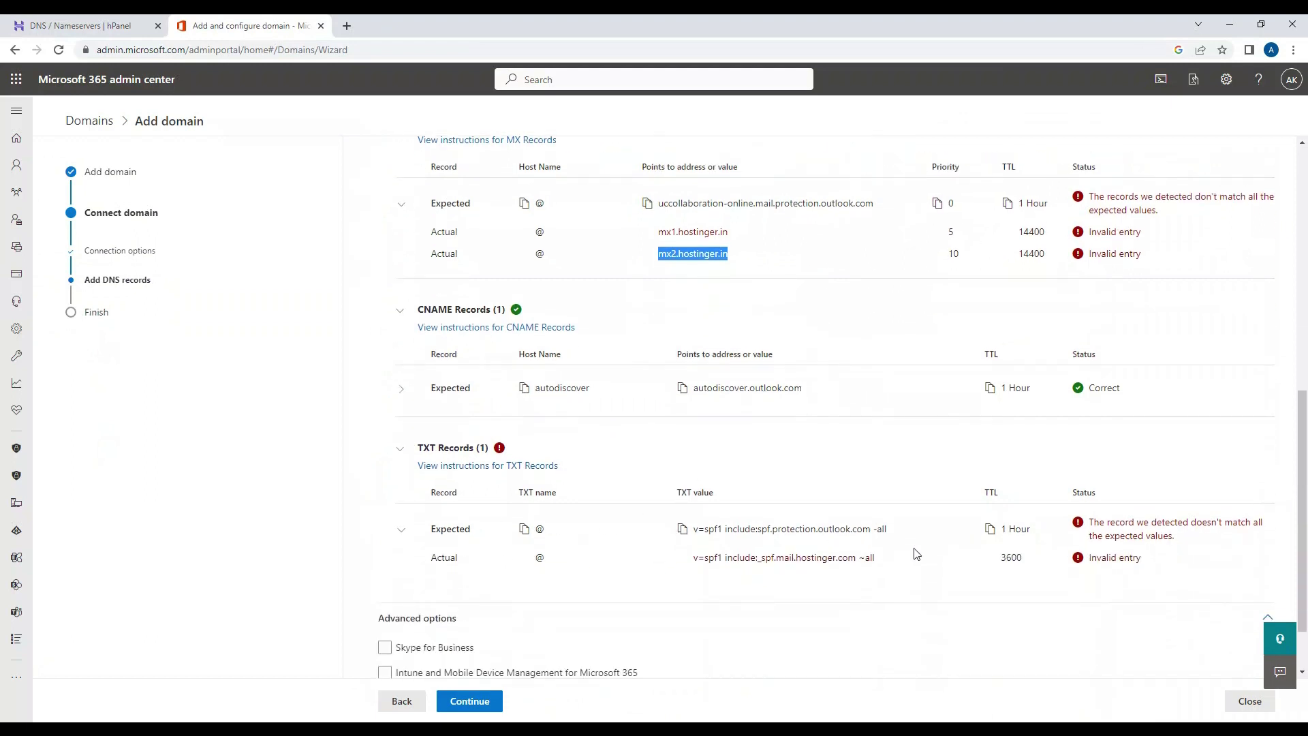
{"action": "left_click_drag", "start_coordinate": [888, 561], "coordinate": [690, 566]}
{"action": "key", "text": "ctrl+c"}
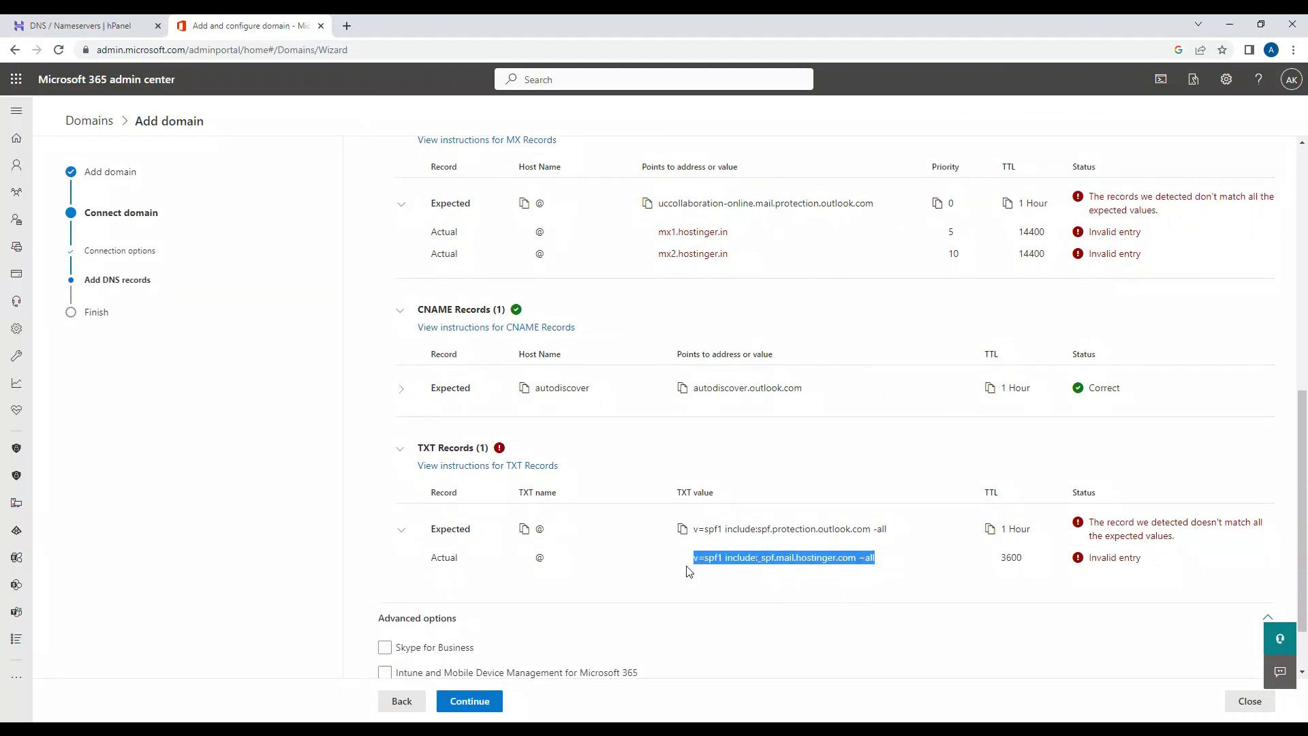
{"action": "left_click", "coordinate": [89, 25]}
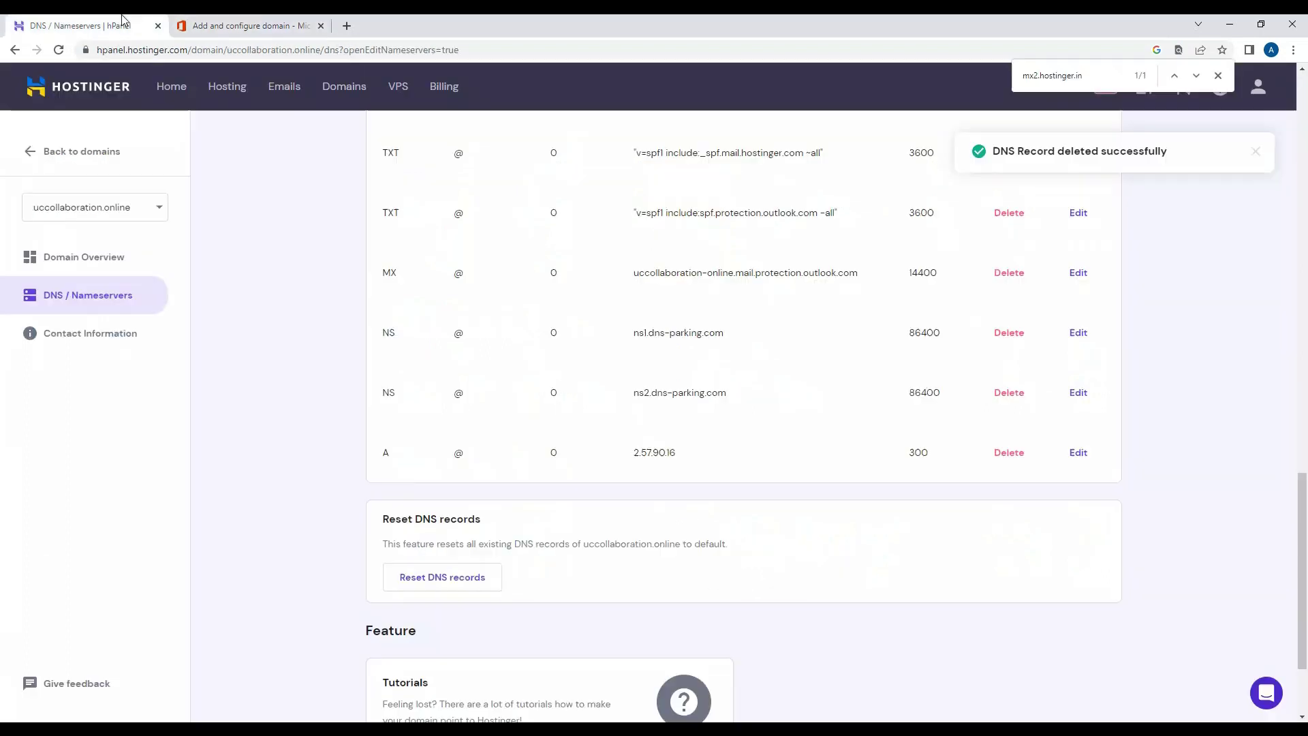
{"action": "key", "text": "ctrl+f"}
{"action": "key", "text": "ctrl+v"}
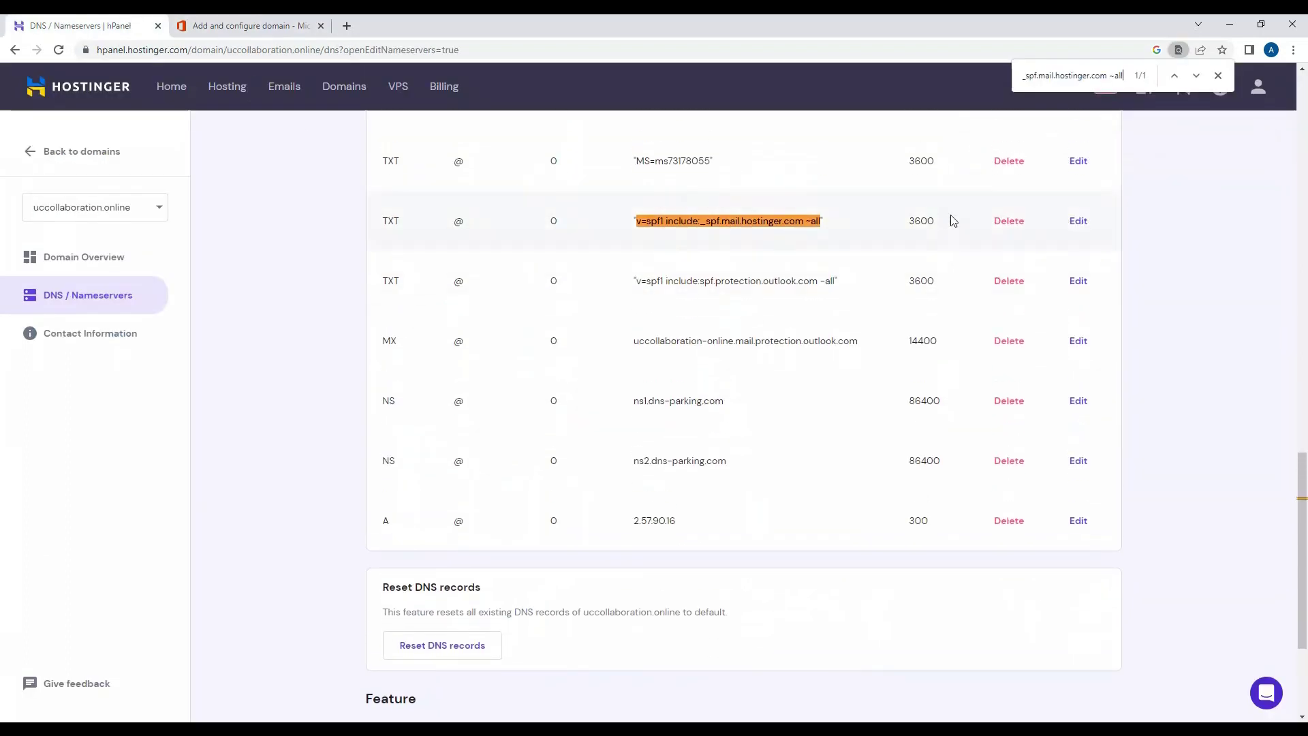
{"action": "left_click", "coordinate": [999, 235]}
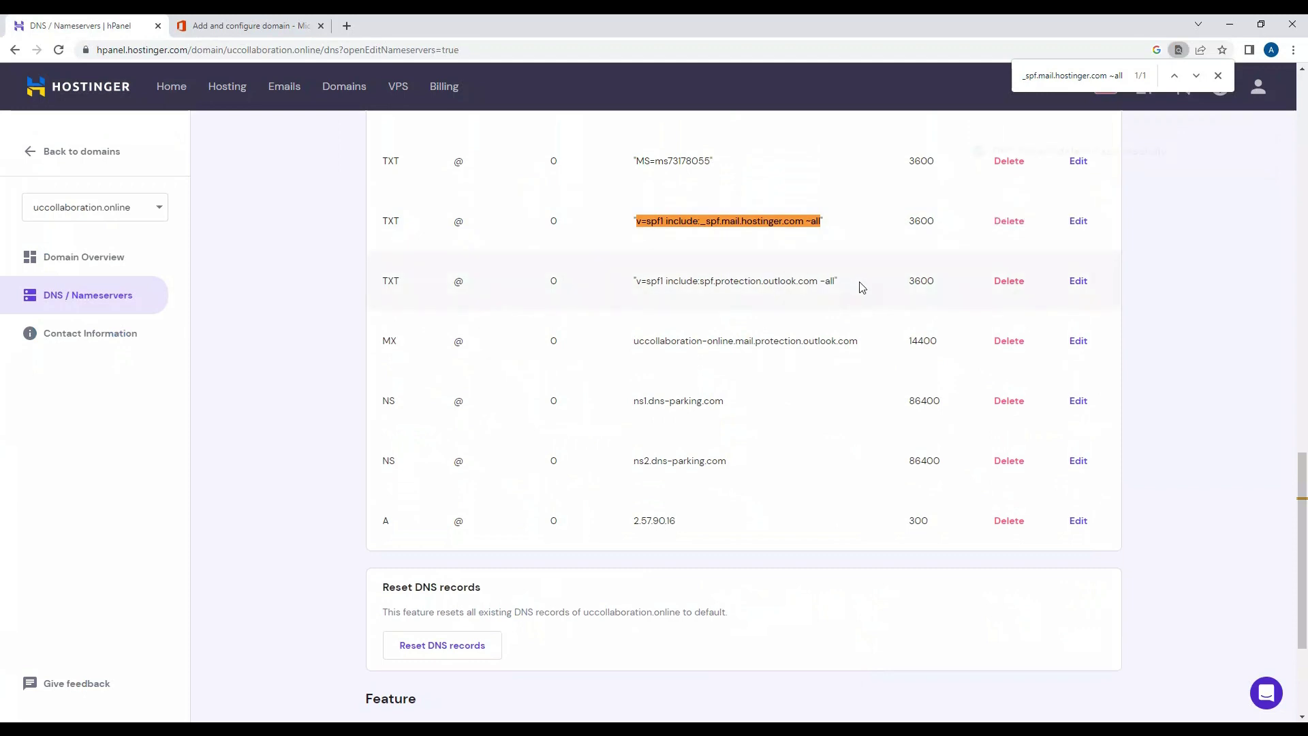
- Switch to the Microsoft 365 admin center, rerun the DNS record check and review the MX and TXT record statuses
{"action": "left_click", "coordinate": [304, 20]}
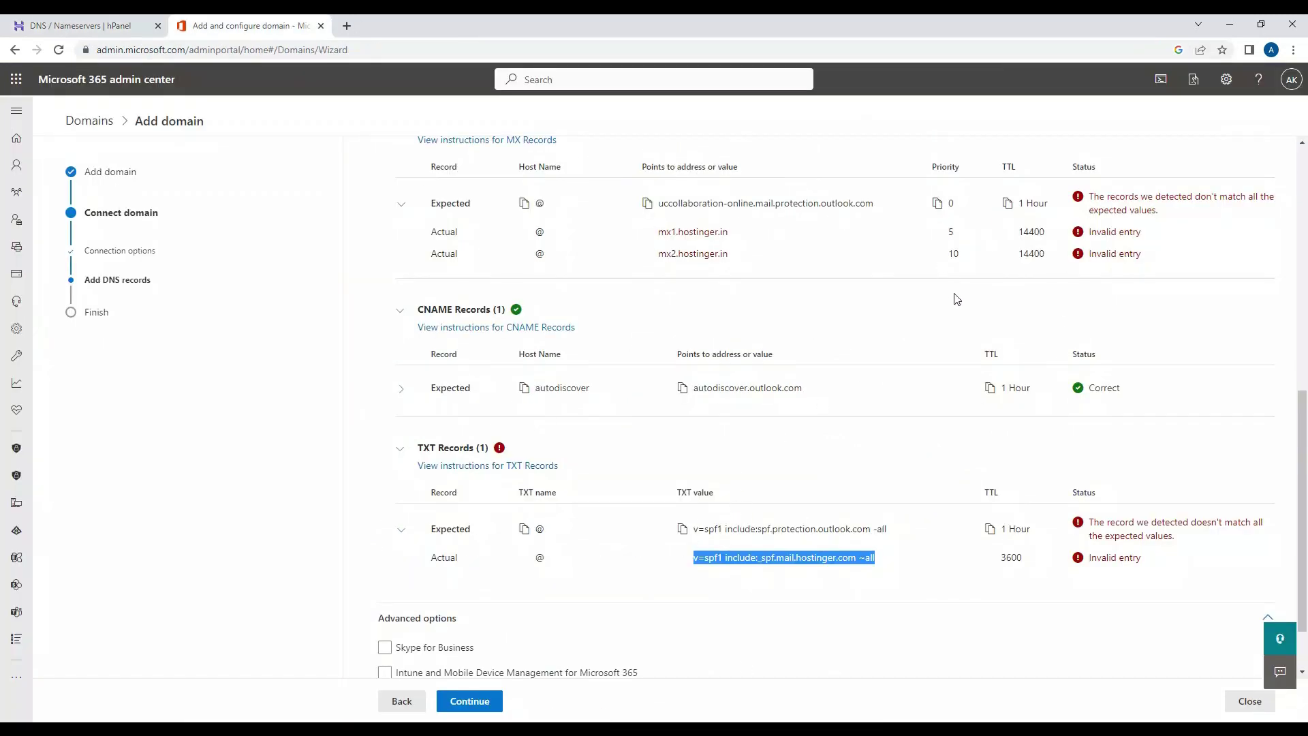
{"action": "scroll", "coordinate": [586, 675], "scroll_direction": "down", "scroll_amount": 2}
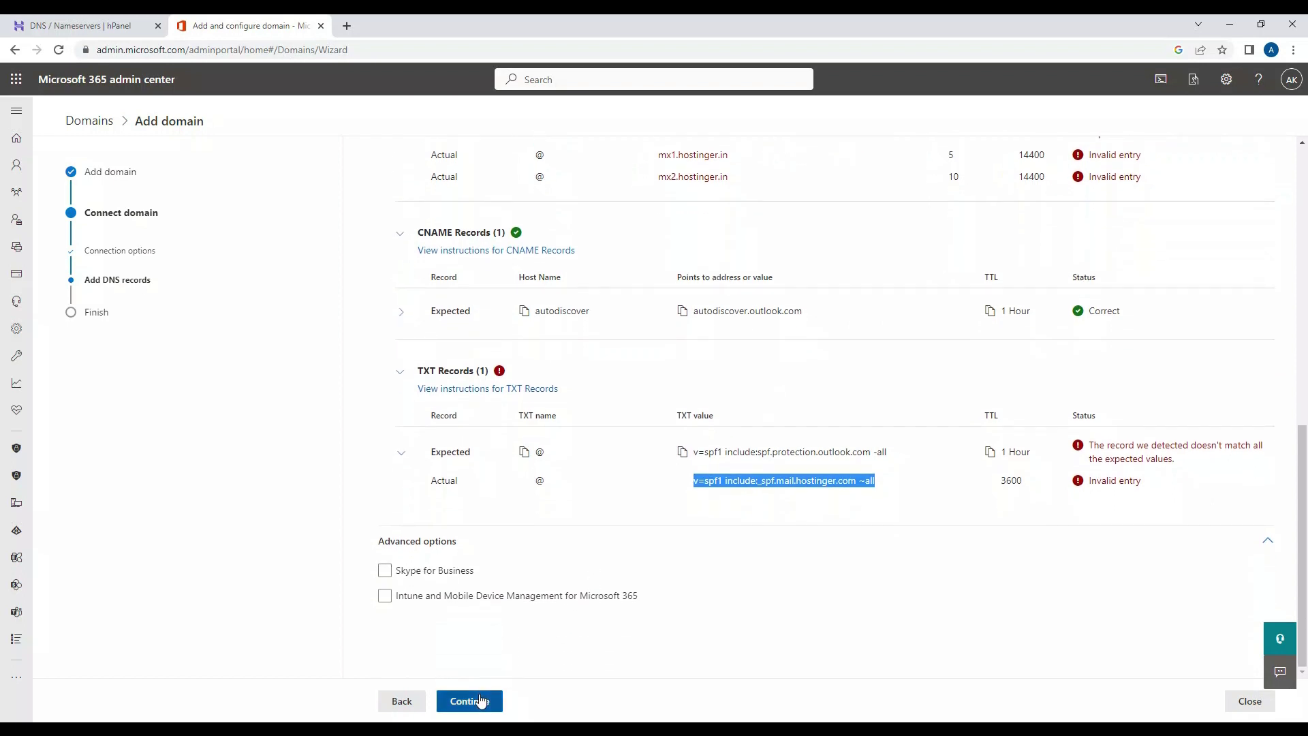
{"action": "left_click", "coordinate": [481, 701]}
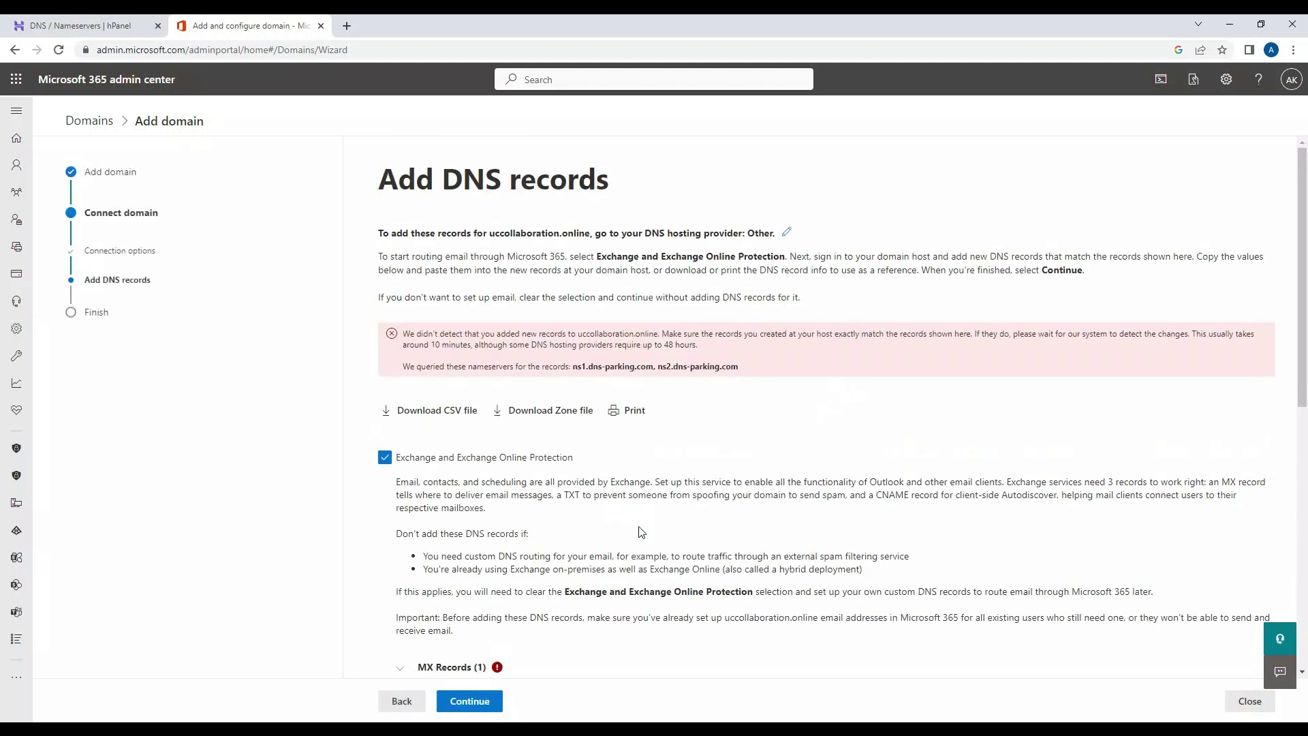
{"action": "scroll", "coordinate": [539, 357], "scroll_direction": "down", "scroll_amount": 10}
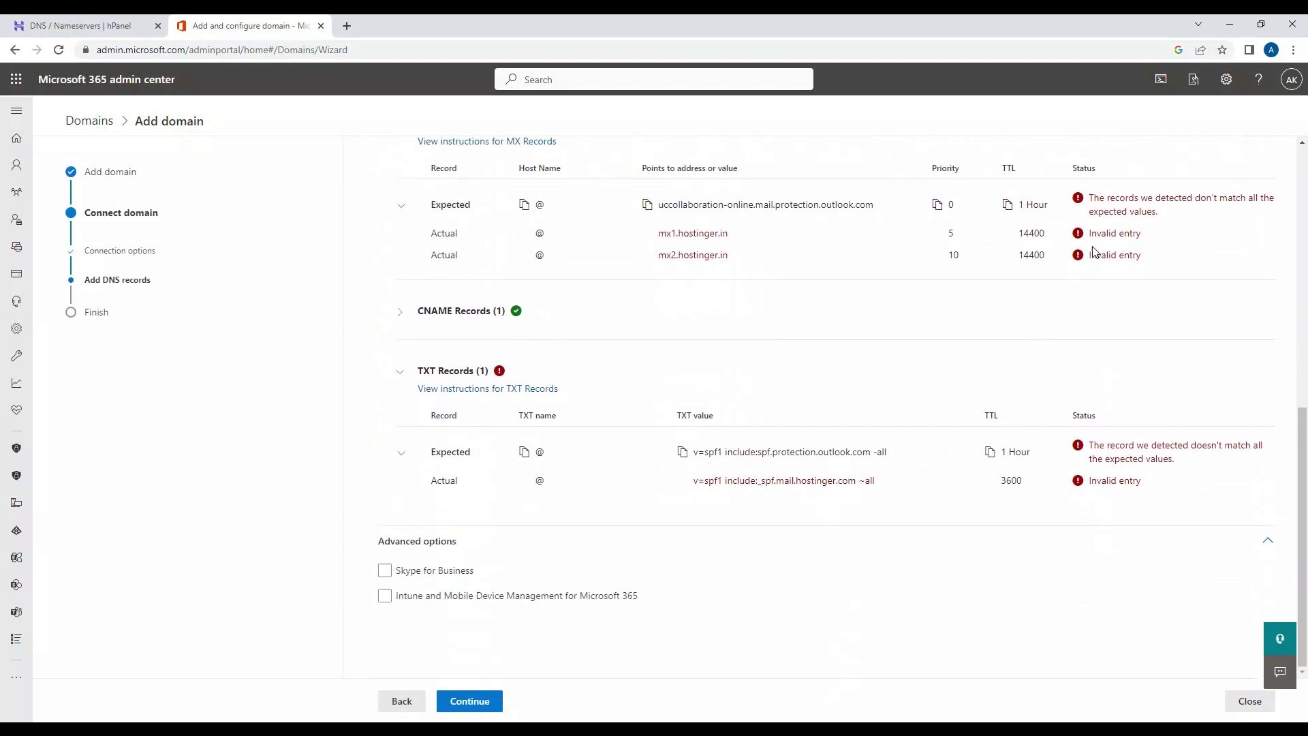
- Copy the invalid MX values mx1.hostinger.in and mx2.hostinger.in from Microsoft 365 and search for each in Hostinger's DNS records
{"action": "left_click_drag", "start_coordinate": [659, 238], "coordinate": [729, 236]}
{"action": "key", "text": "ctrl+c"}
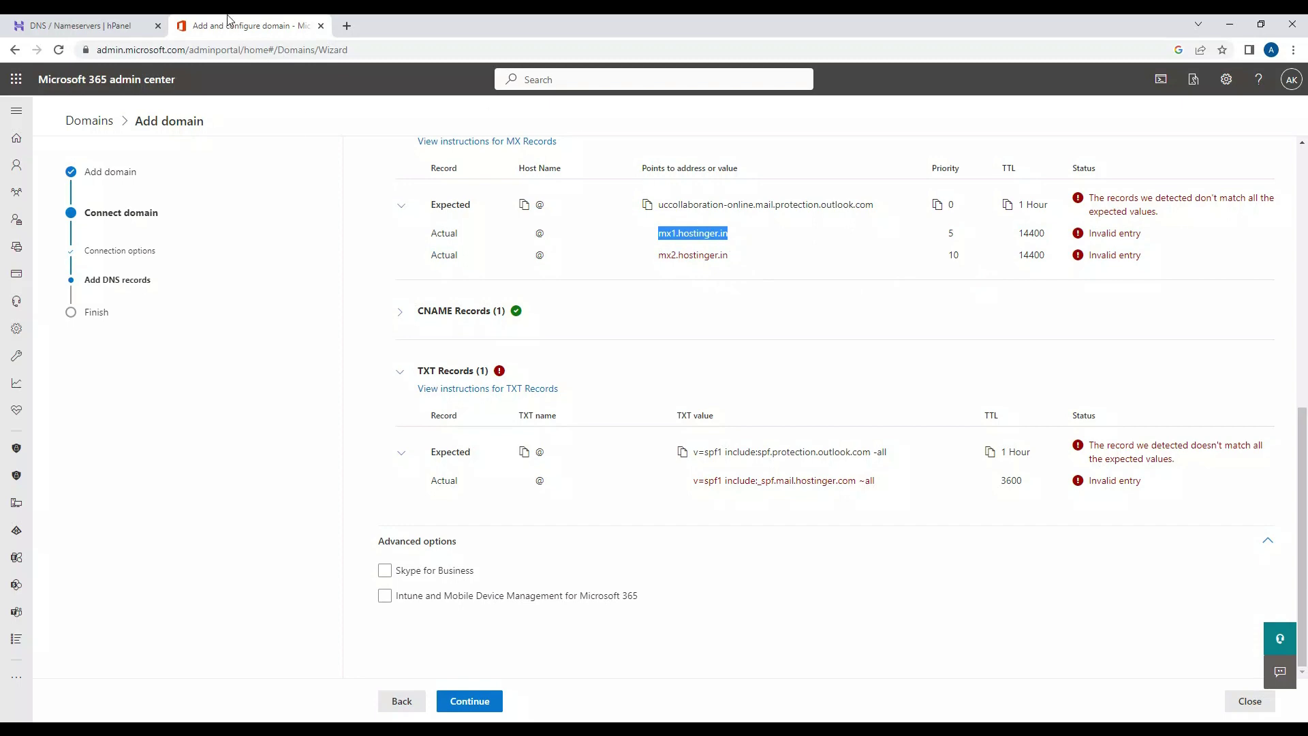
{"action": "left_click", "coordinate": [80, 25]}
{"action": "key", "text": "ctrl+v"}
{"action": "left_click", "coordinate": [197, 25]}
{"action": "left_click_drag", "start_coordinate": [731, 258], "coordinate": [587, 257]}
{"action": "key", "text": "ctrl+c"}
{"action": "left_click", "coordinate": [99, 26]}
{"action": "key", "text": "ctrl+v"}
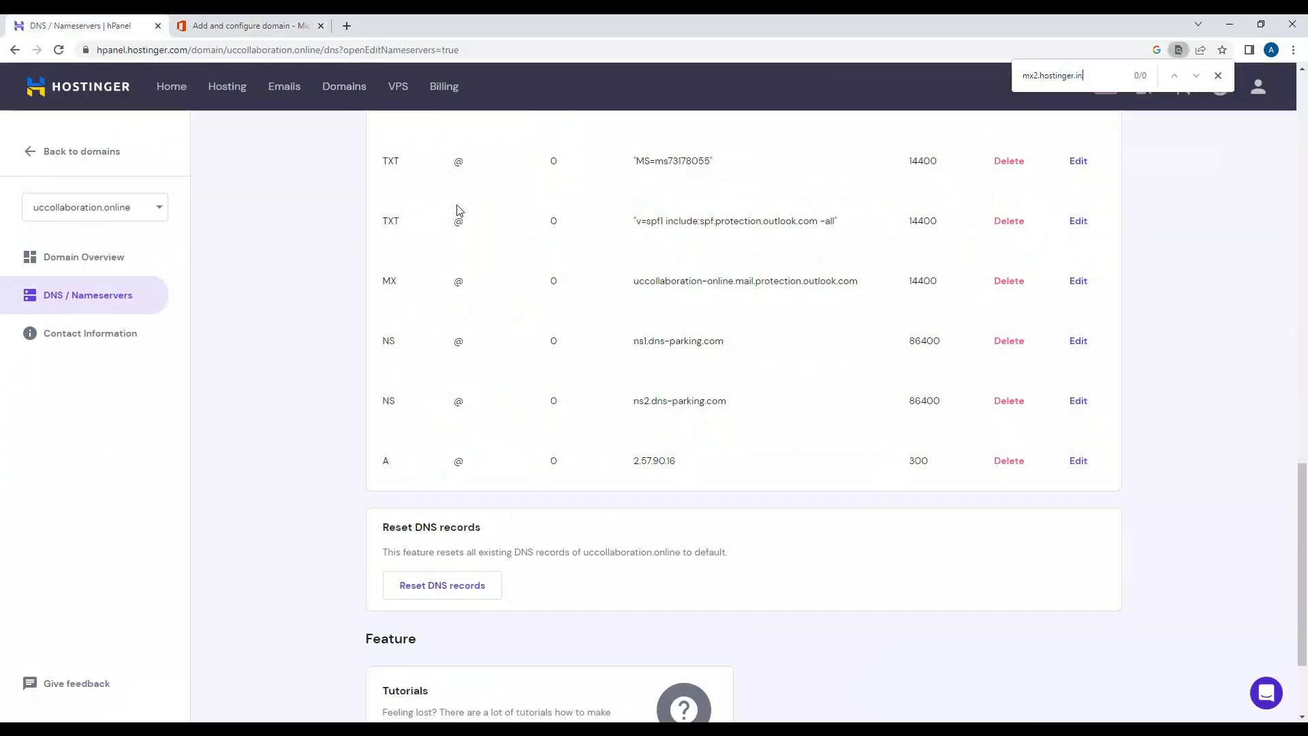
- Copy the invalid TXT value v=spf1 include:_spf.mail.hostinger.com ~all from Microsoft 365 and search for it in Hostinger's DNS records
{"action": "key", "text": "ctrl+Tab"}
{"action": "left_click_drag", "start_coordinate": [879, 482], "coordinate": [691, 484]}
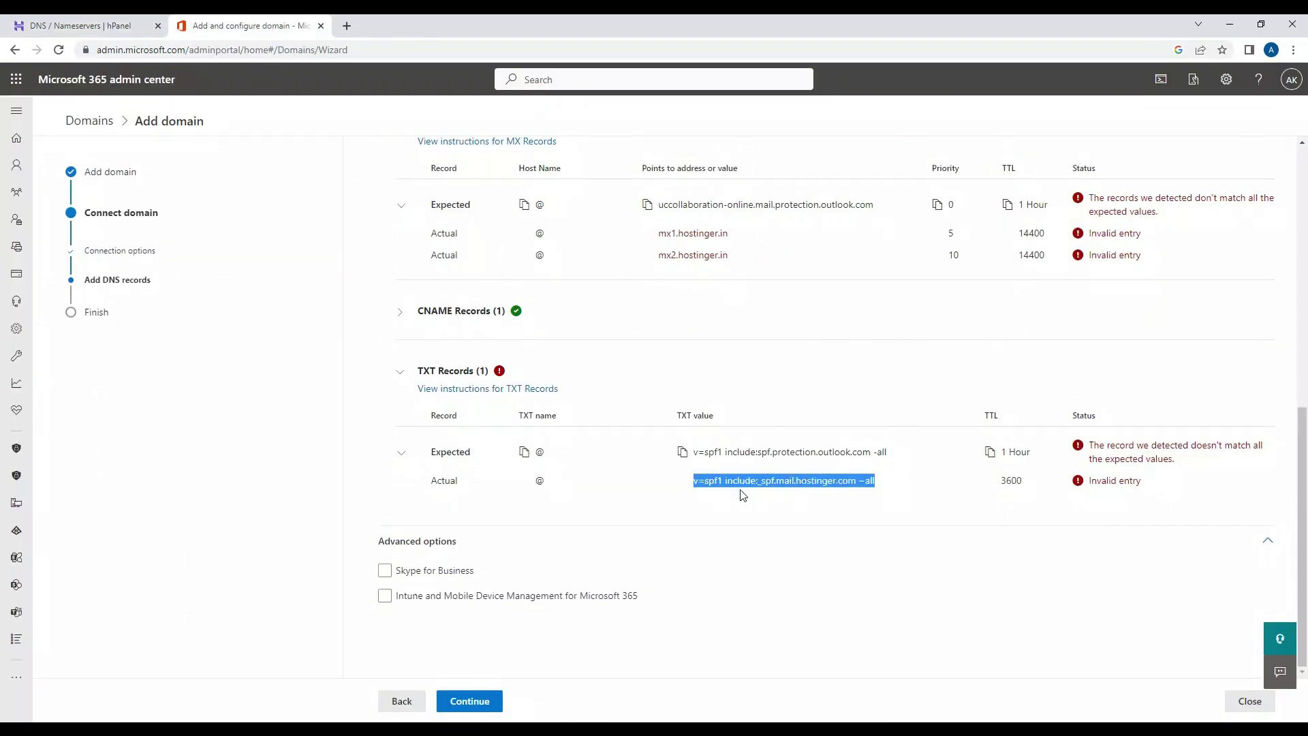
{"action": "left_click", "coordinate": [34, 25]}
- Copy the expected TXT value v=spf1 include:spf.protection.outlook.com -all from Microsoft 365 and find the matching record in Hostinger
{"action": "key", "text": "ctrl+Tab"}
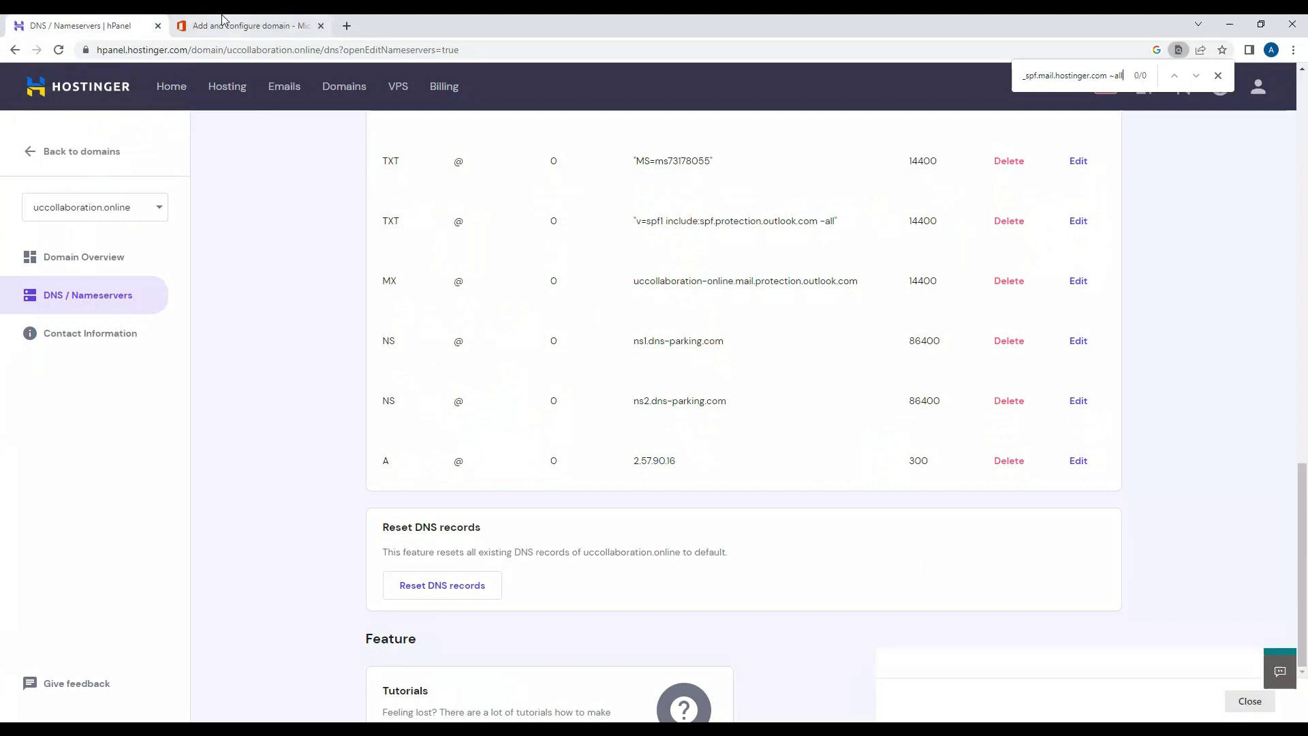
{"action": "left_click_drag", "start_coordinate": [900, 460], "coordinate": [698, 455]}
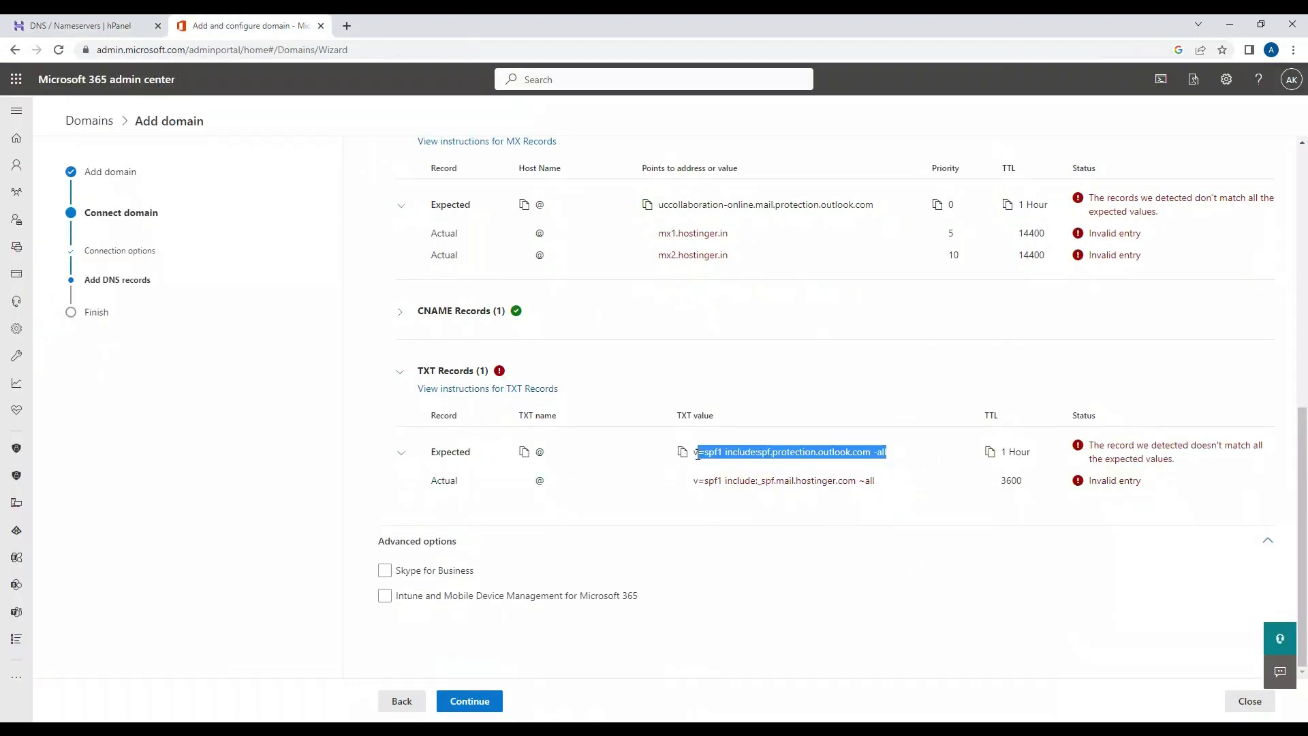
{"action": "left_click", "coordinate": [131, 26]}
{"action": "key", "text": "ctrl+f"}
{"action": "key", "text": "ctrl+v"}
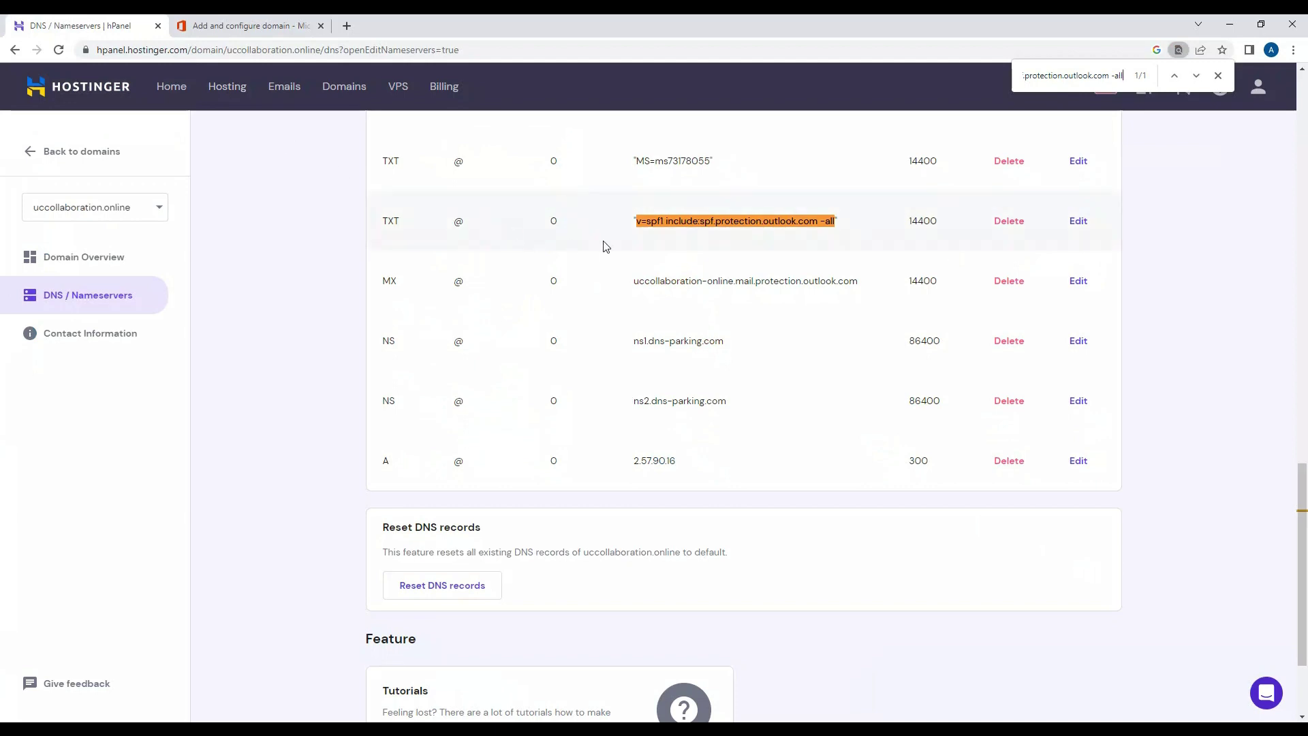
{"action": "key", "text": "ctrl+Tab"}
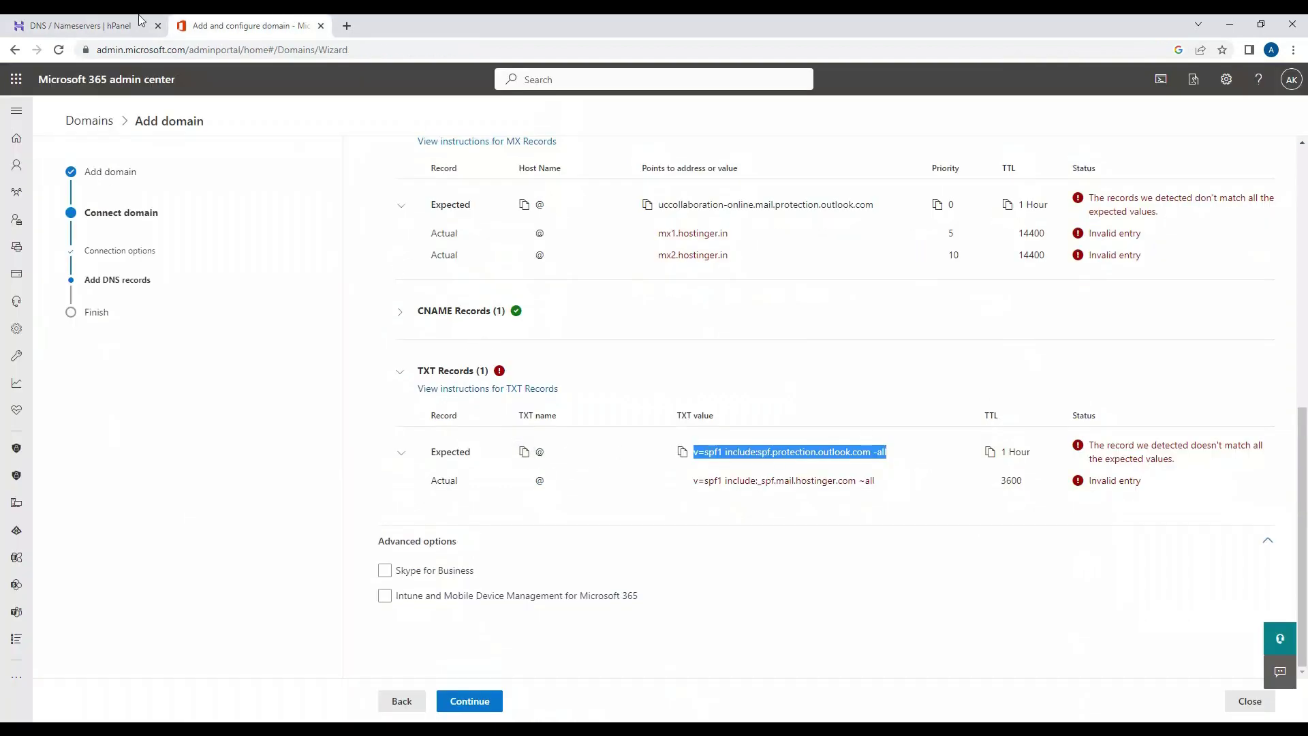
{"action": "key", "text": "ctrl+Tab"}
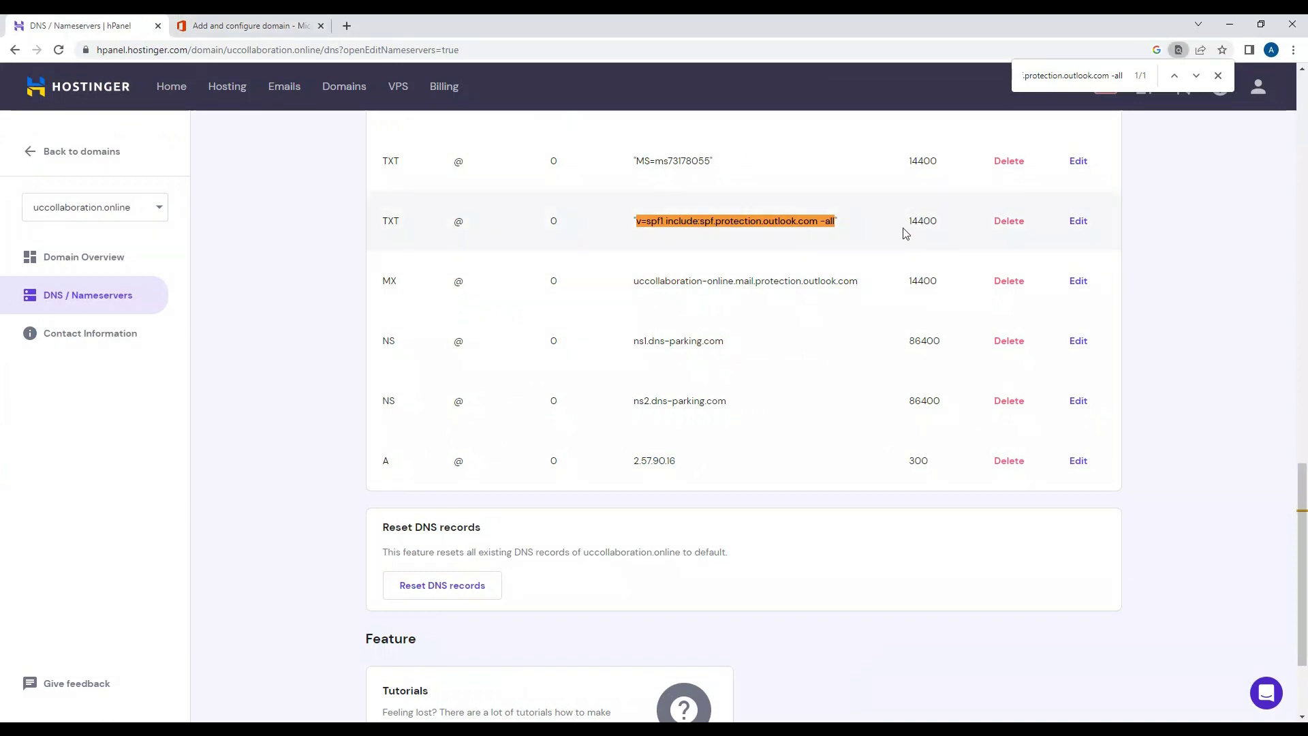
- Set the TTL of the spf.protection.outlook.com TXT record to 3600 in Hostinger and save the update
{"action": "left_click", "coordinate": [1078, 221]}
{"action": "left_click", "coordinate": [566, 441]}
{"action": "left_click", "coordinate": [440, 451]}
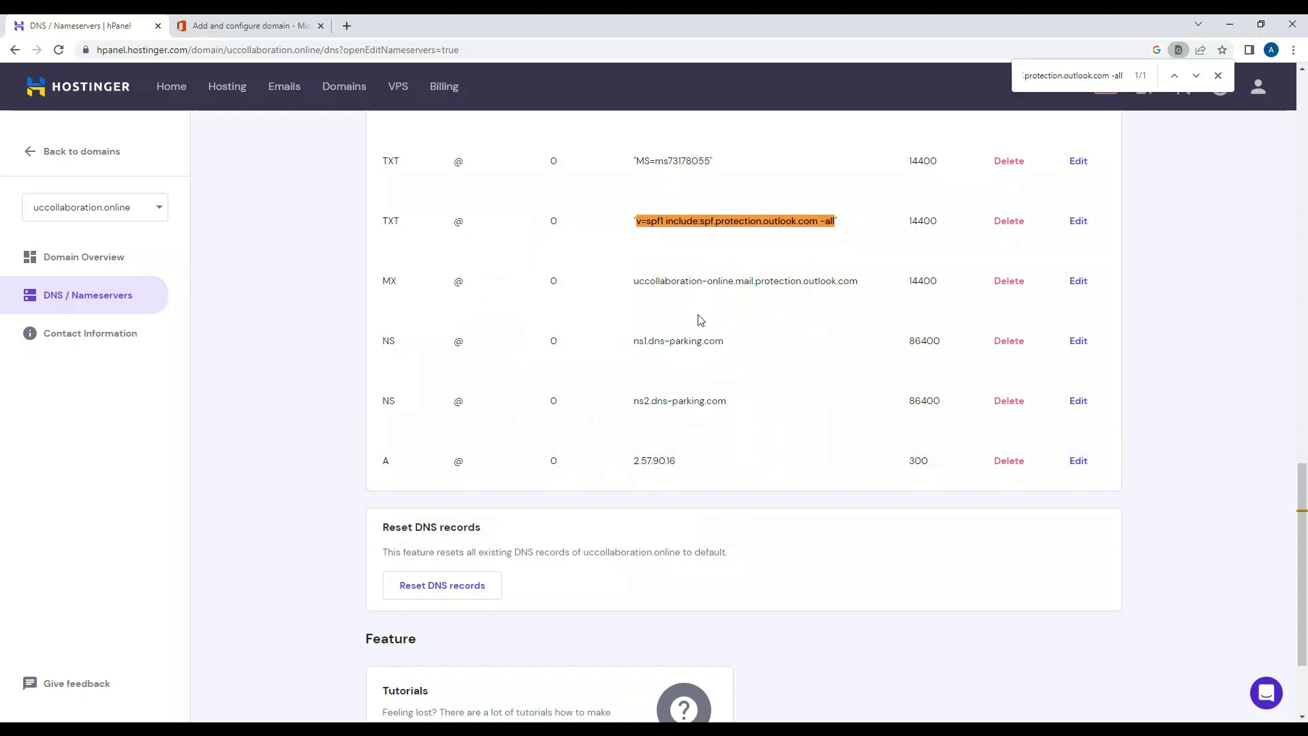
{"action": "left_click", "coordinate": [1063, 226]}
{"action": "left_click", "coordinate": [650, 429]}
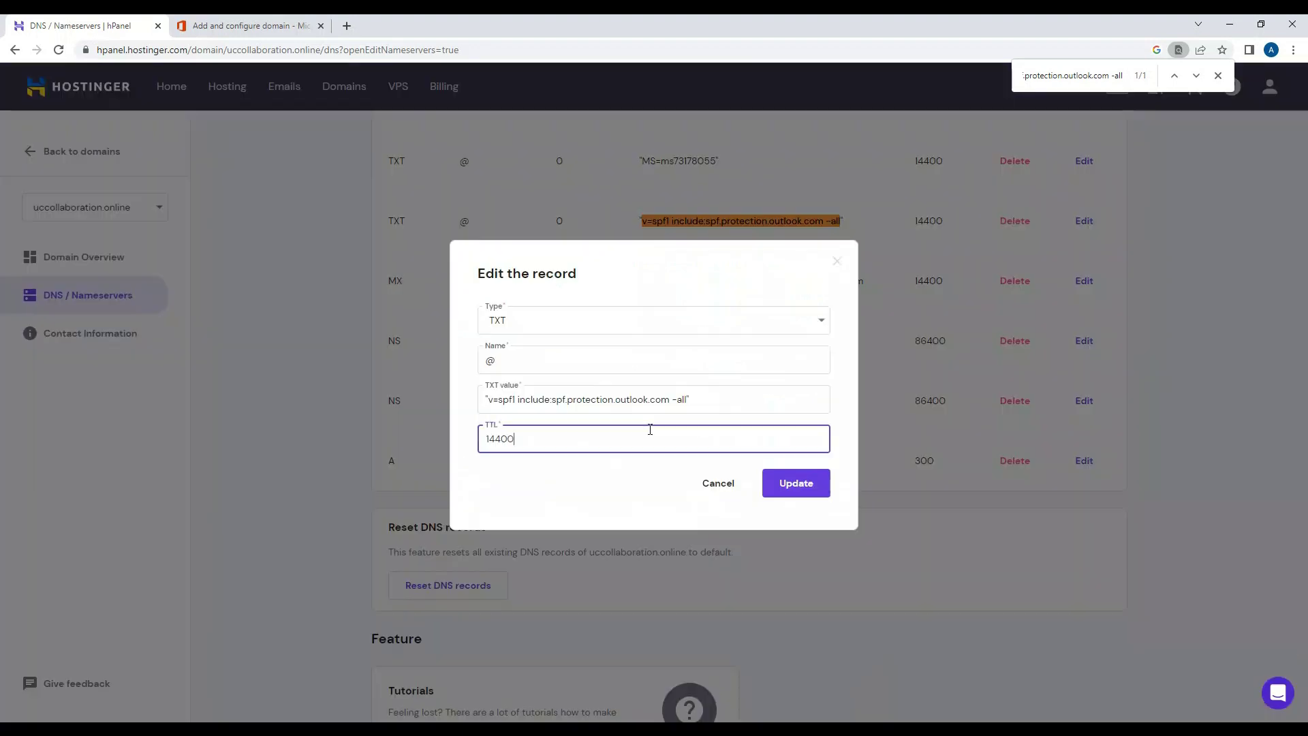
{"action": "key", "text": "ctrl+a"}
{"action": "type", "text": "36"}
{"action": "left_click", "coordinate": [808, 488]}
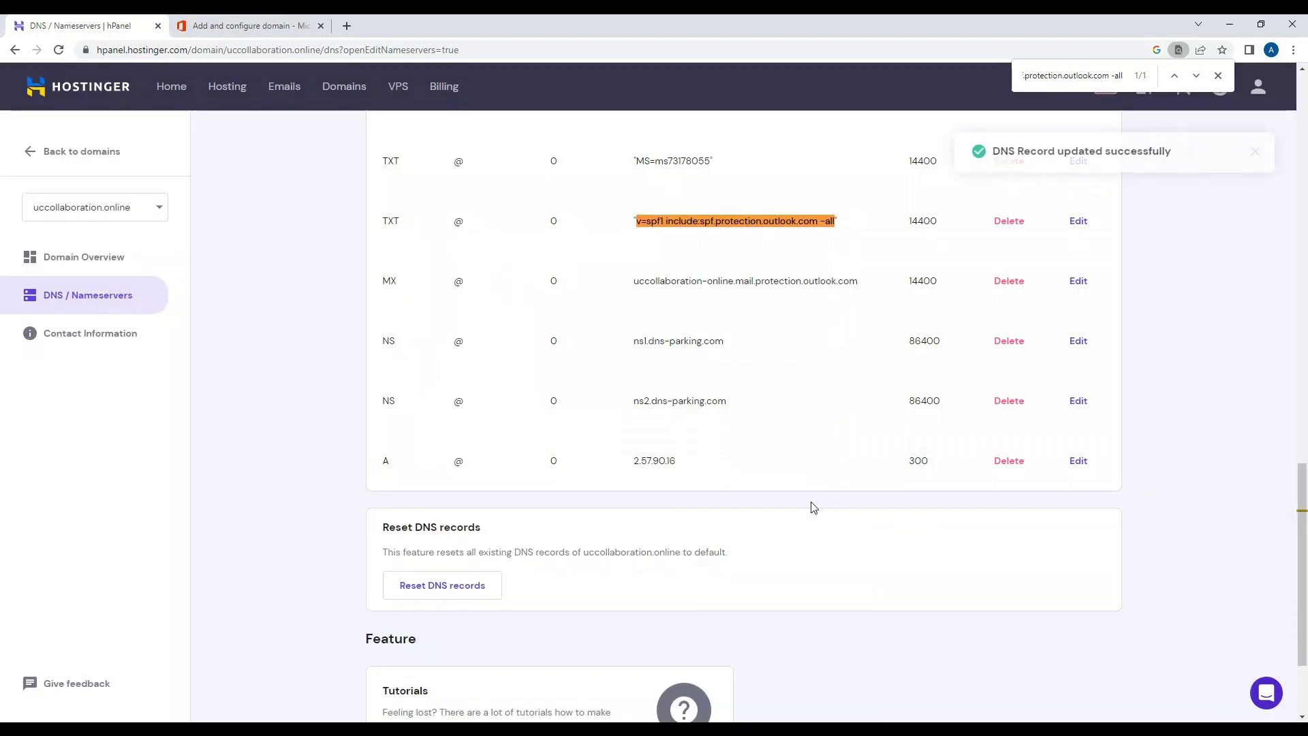
- Copy the expected MX value uccollaboration-online.mail.protection.outlook.com from Microsoft 365 and find the matching record in Hostinger
{"action": "left_click", "coordinate": [300, 25]}
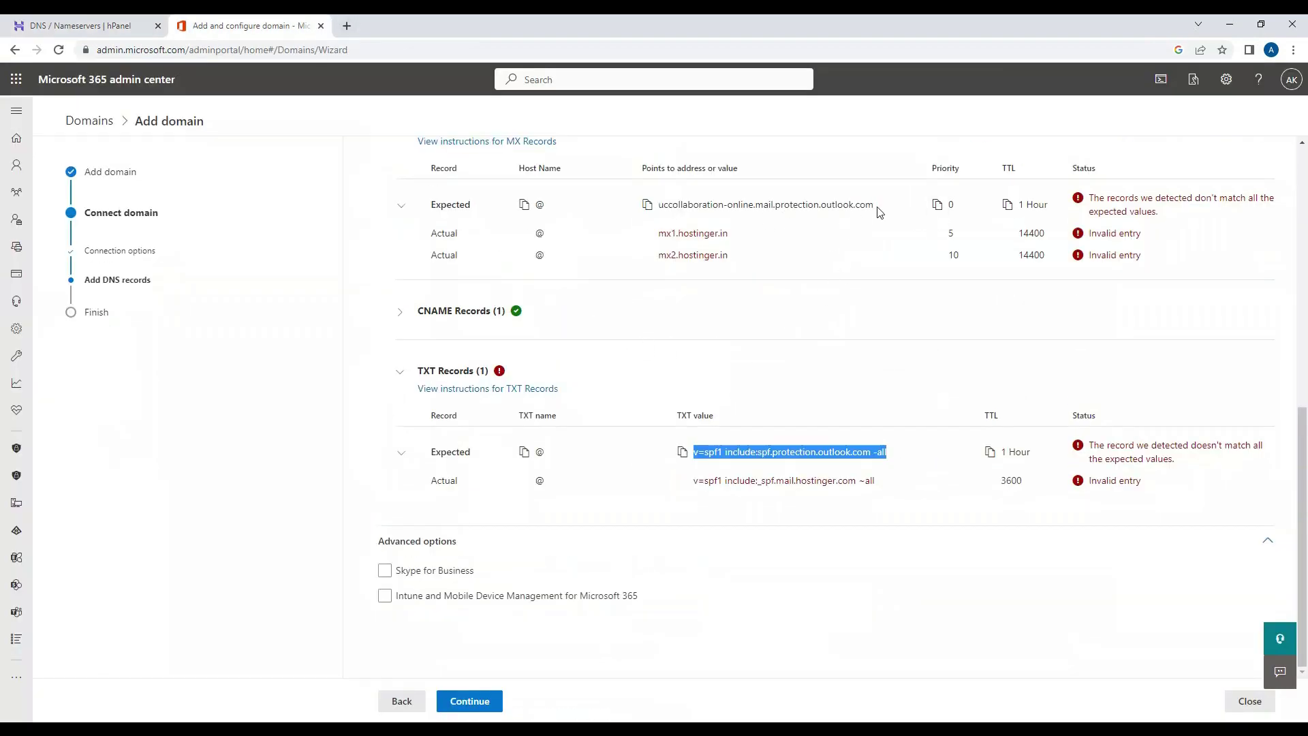
{"action": "left_click_drag", "start_coordinate": [877, 207], "coordinate": [646, 206]}
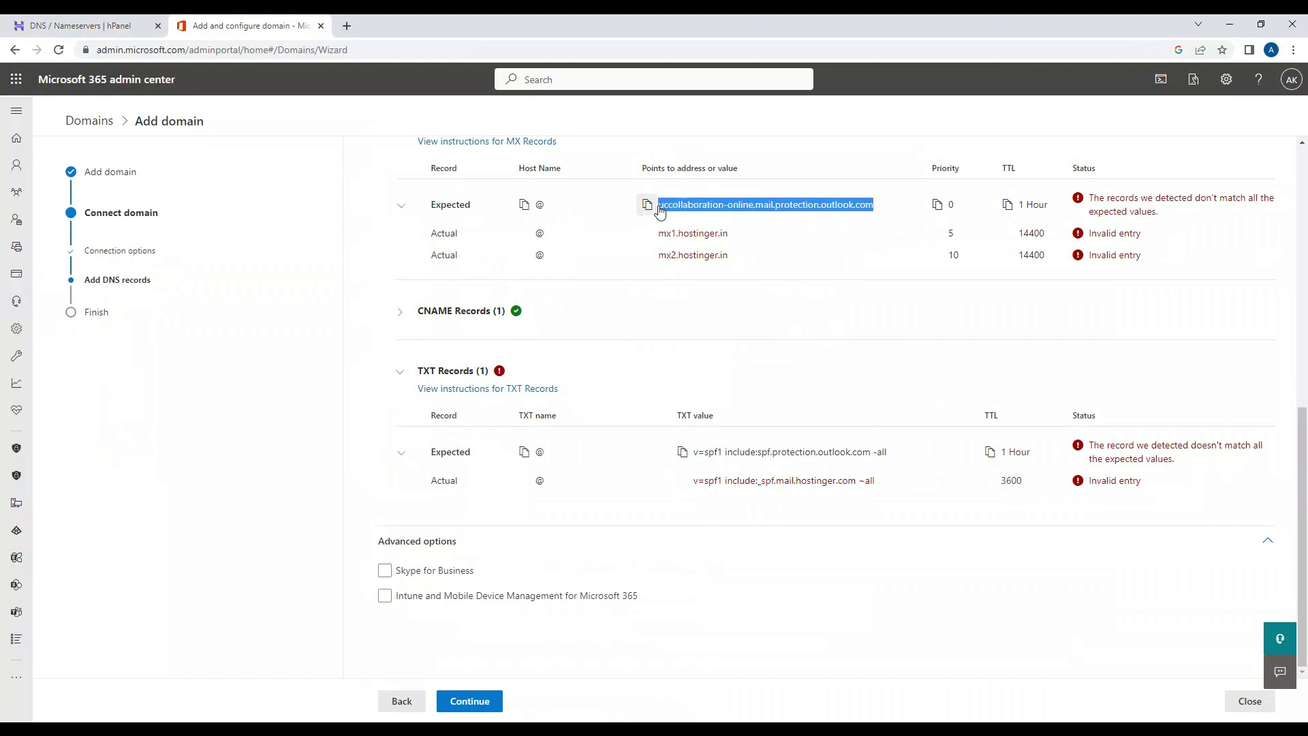
{"action": "left_click", "coordinate": [96, 21]}
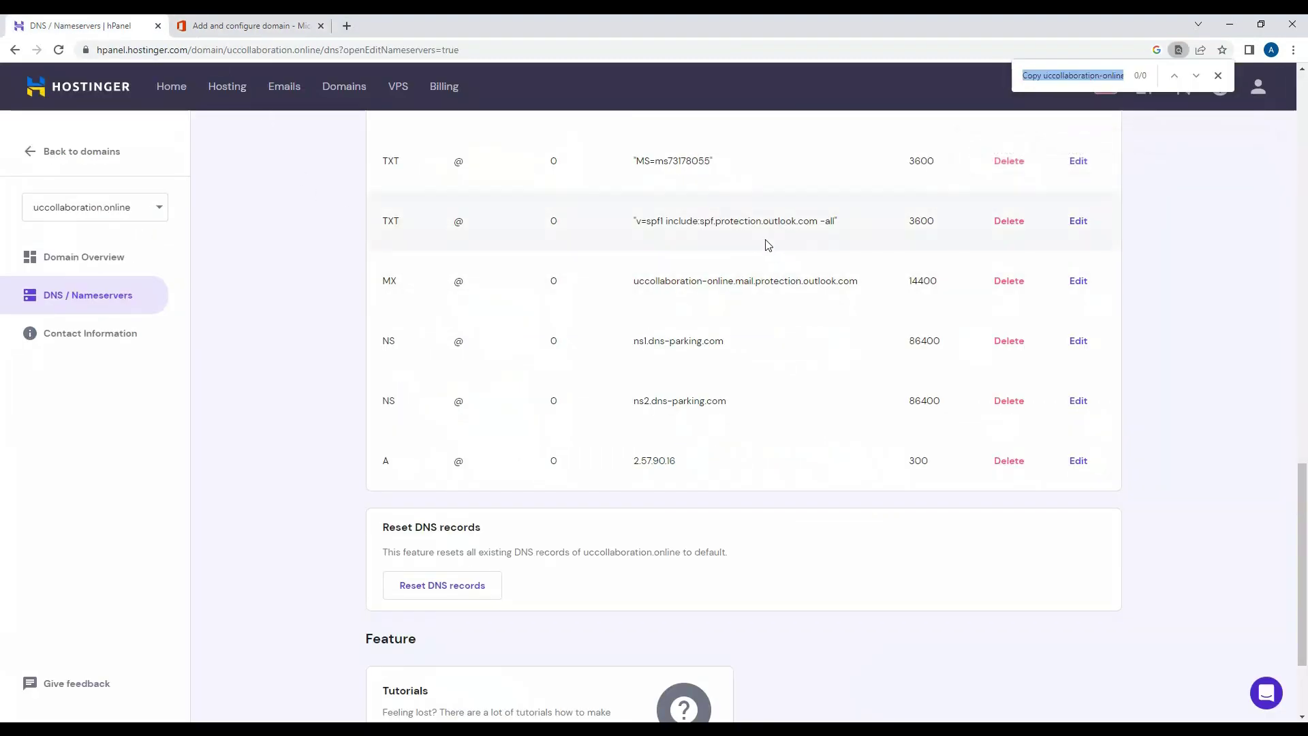
{"action": "left_click", "coordinate": [305, 23]}
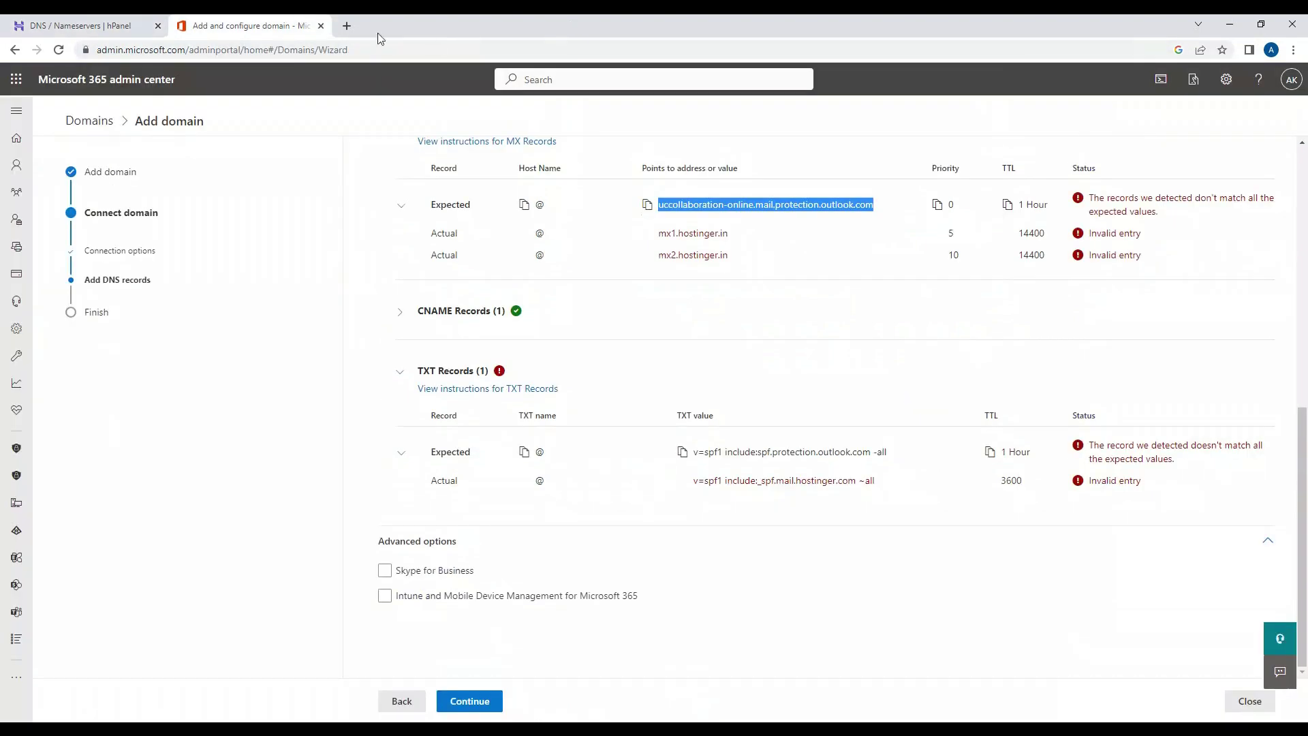
{"action": "left_click", "coordinate": [648, 205]}
{"action": "left_click", "coordinate": [88, 26]}
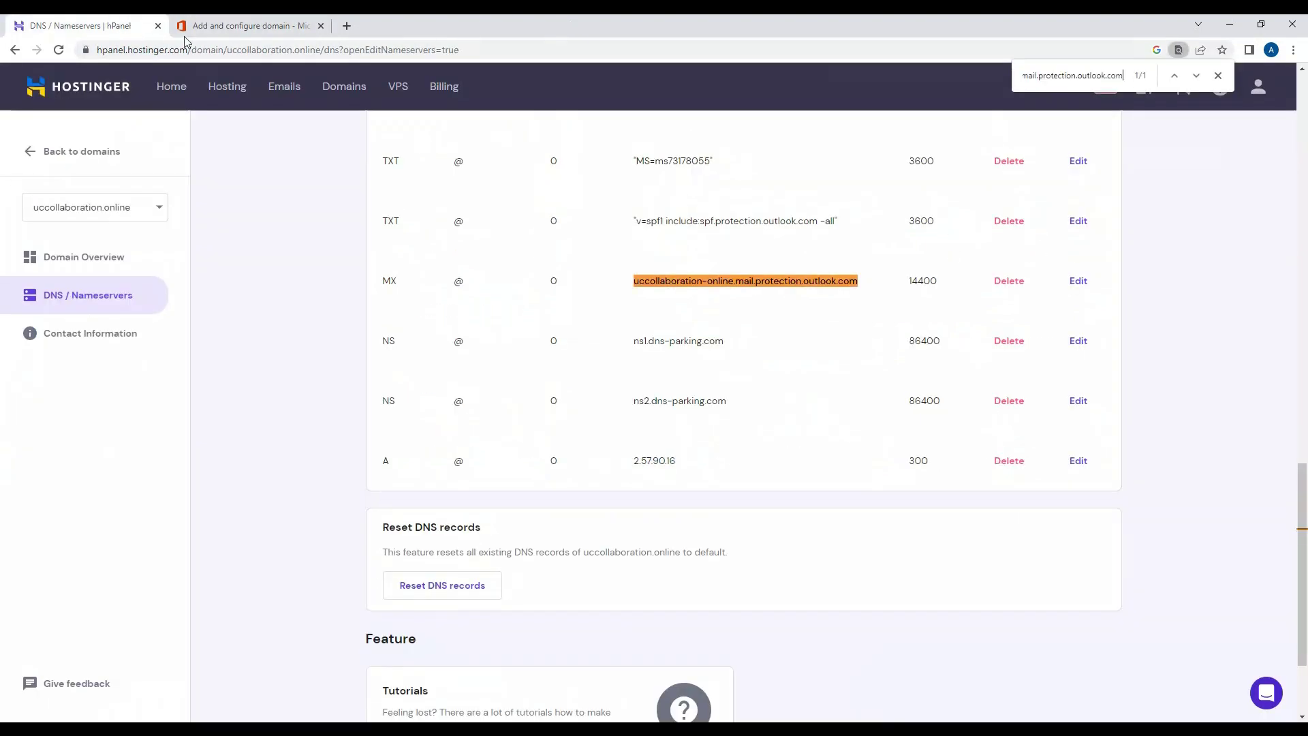
- Set the TTL of the uccollaboration-online.mail.protection.outlook.com MX record to 3600 in Hostinger and save the update
{"action": "left_click", "coordinate": [1078, 282]}
{"action": "left_click", "coordinate": [540, 458]}
{"action": "double_click", "coordinate": [540, 458]}
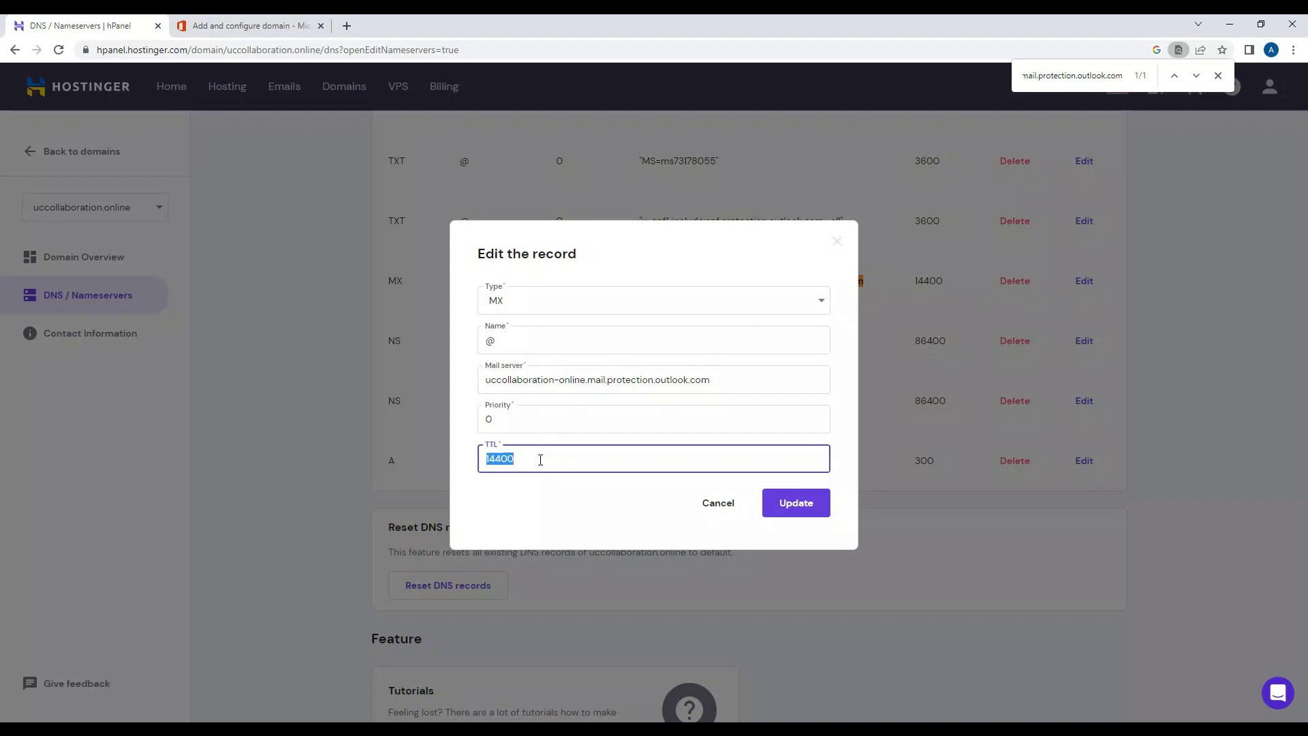
{"action": "type", "text": "3600"}
{"action": "left_click", "coordinate": [799, 512]}
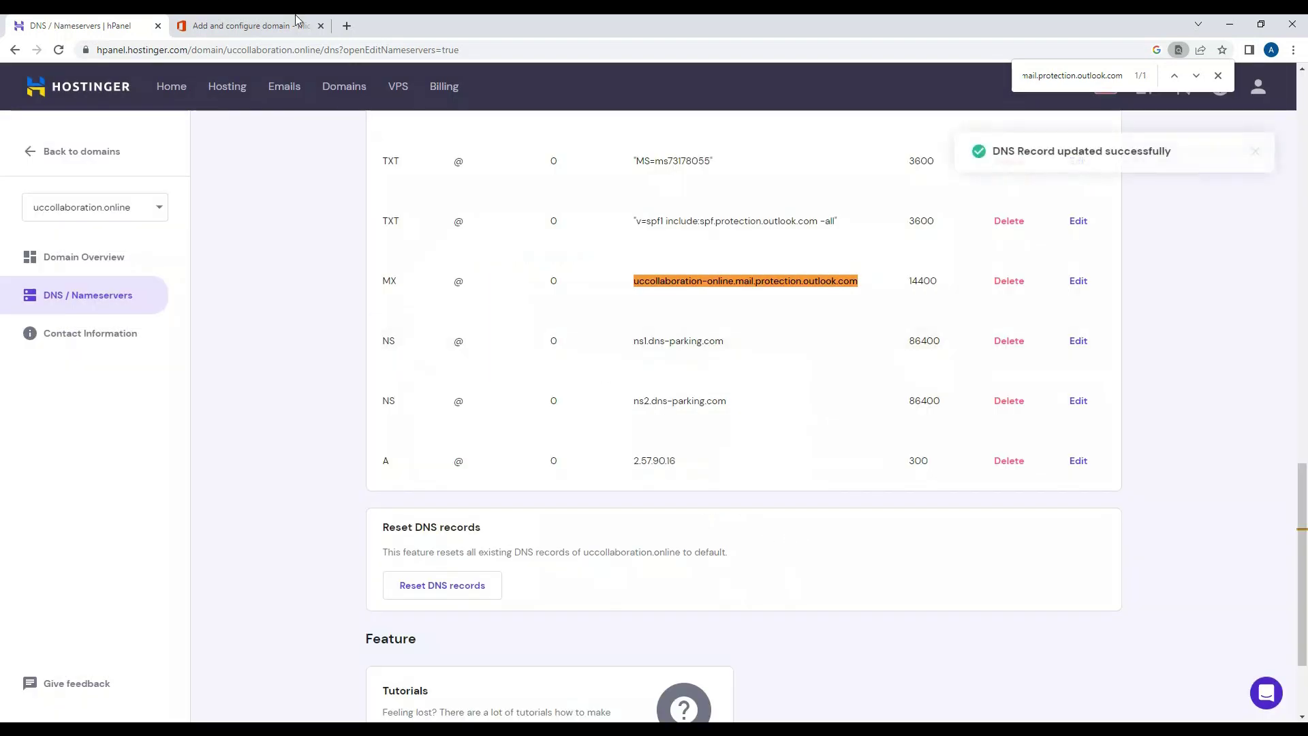
- Return to Microsoft 365, run the DNS record check again and examine the MX, CNAME and TXT results
{"action": "left_click", "coordinate": [225, 25]}
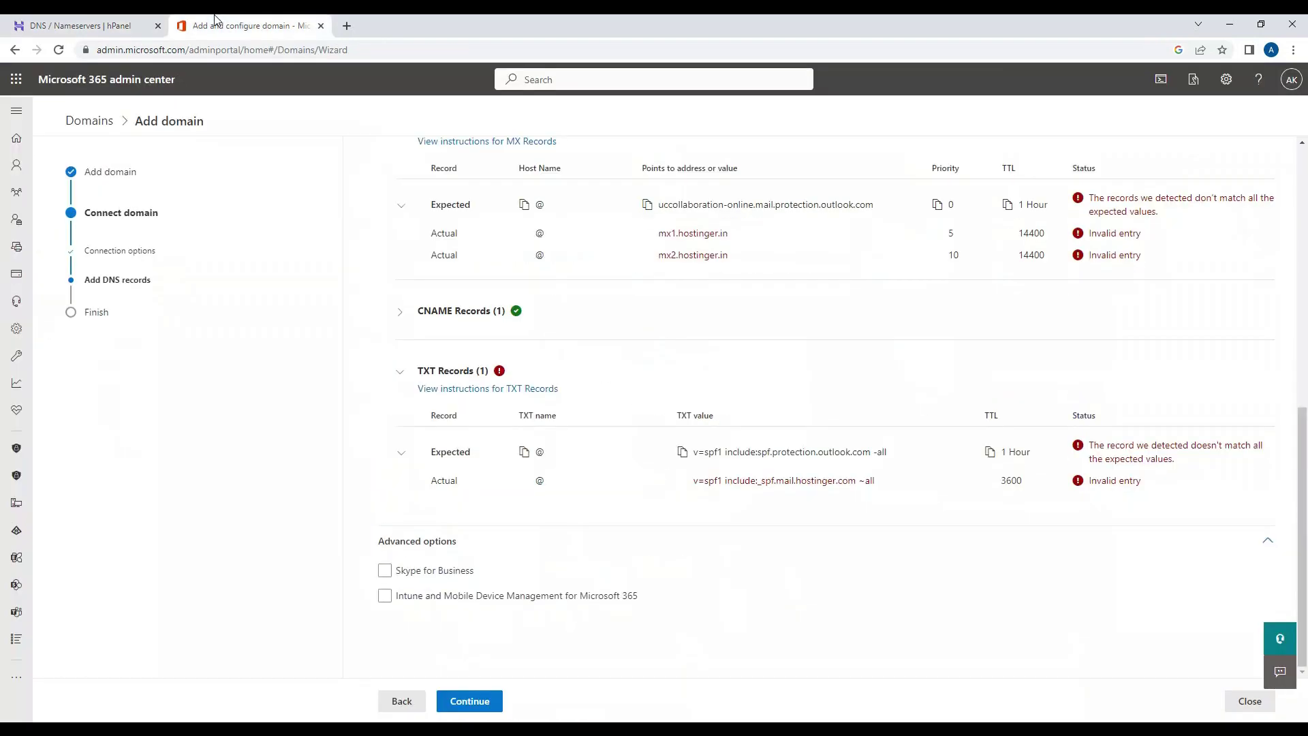
{"action": "left_click", "coordinate": [481, 705]}
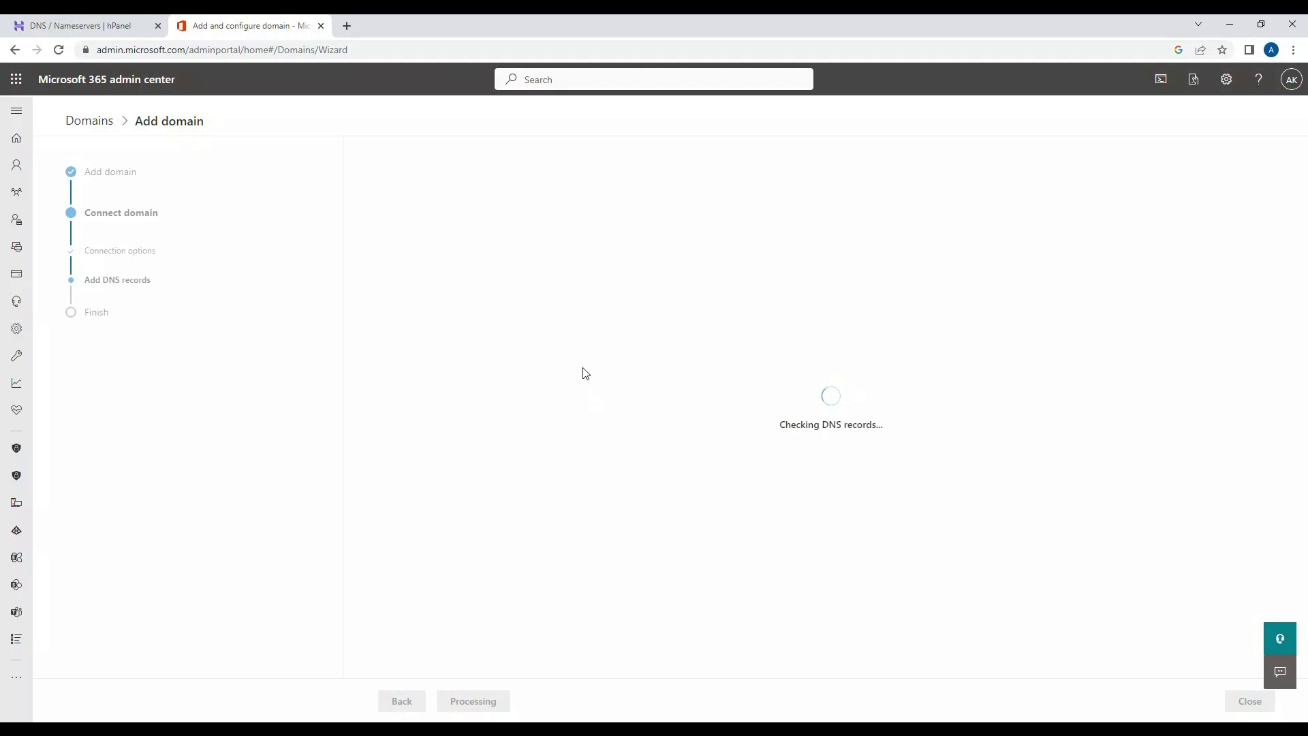
{"action": "scroll", "coordinate": [584, 368], "scroll_direction": "down", "scroll_amount": 5}
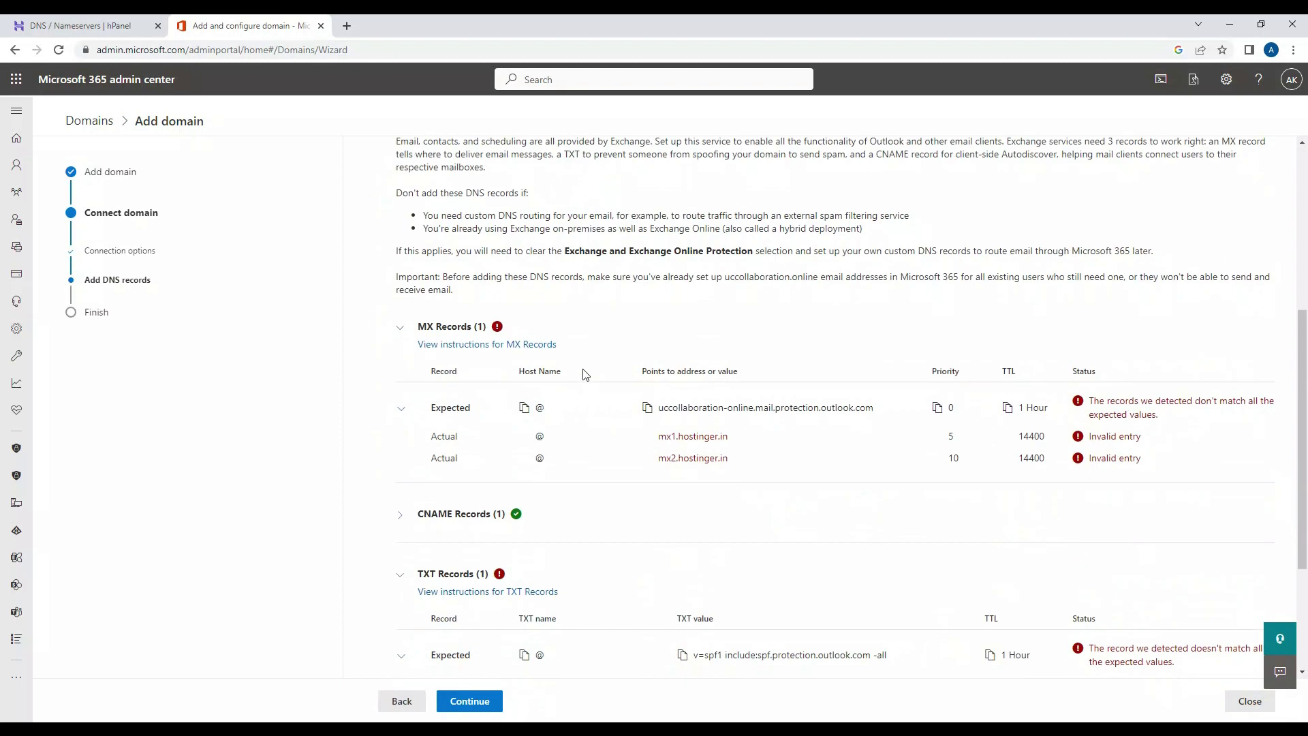
{"action": "scroll", "coordinate": [585, 375], "scroll_direction": "down", "scroll_amount": 2}
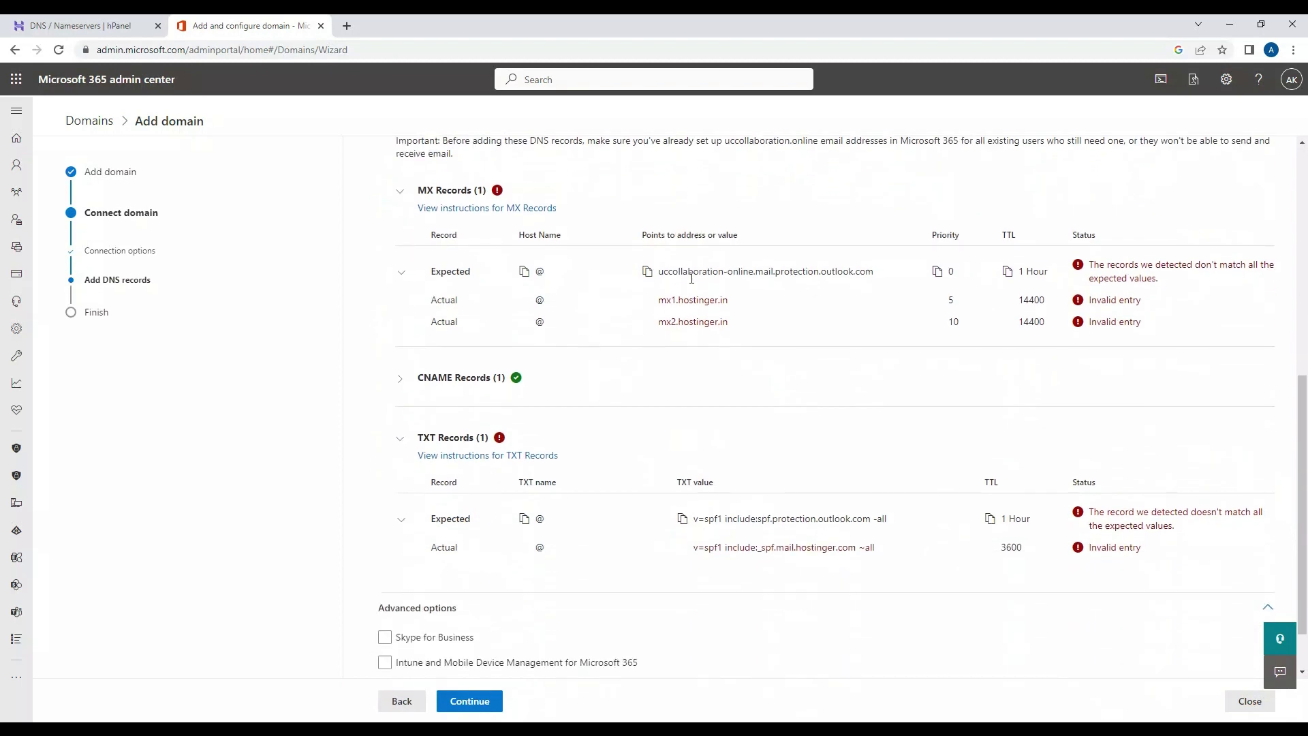
- Compare the MX and TXT records in Hostinger with Microsoft 365's expected values, searching for v=spf1 include:spf.protection.outlook.com -all
{"action": "left_click", "coordinate": [104, 23]}
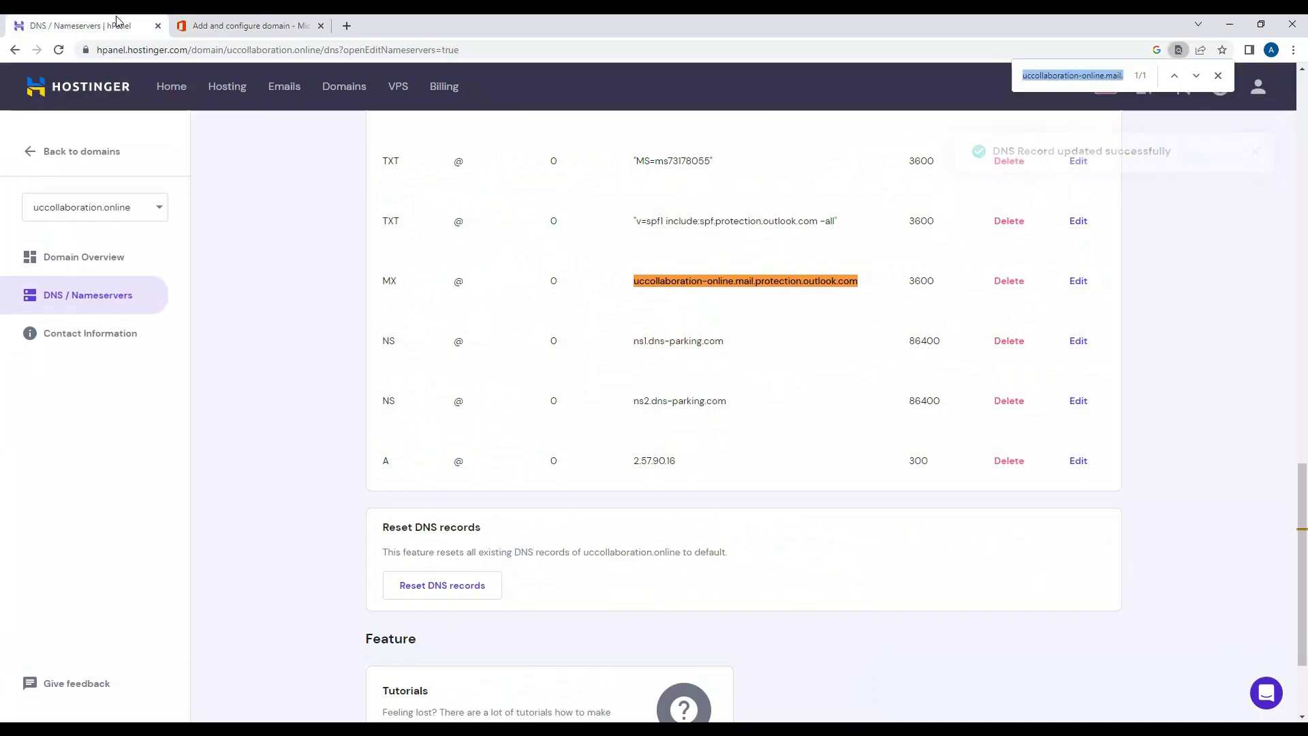
{"action": "left_click", "coordinate": [196, 29]}
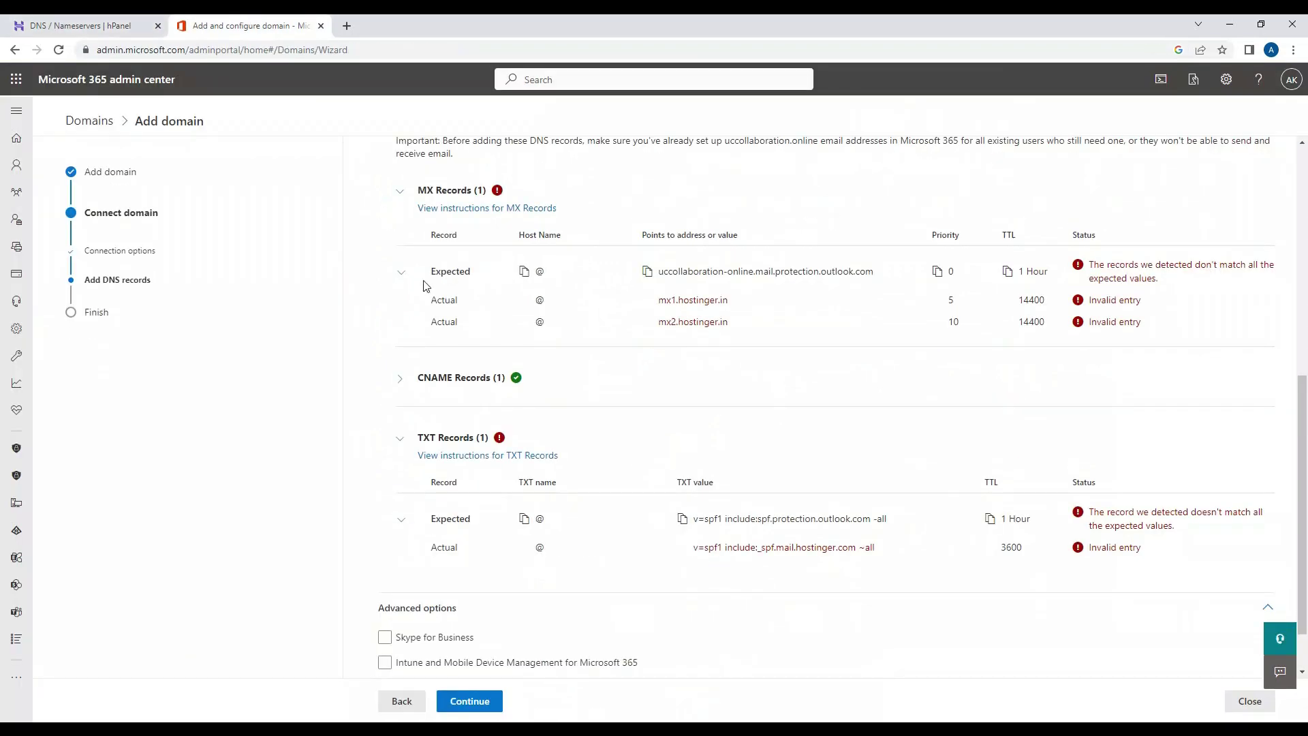
{"action": "left_click", "coordinate": [682, 519]}
{"action": "left_click", "coordinate": [109, 26]}
{"action": "key", "text": "ctrl+f"}
{"action": "key", "text": "ctrl+v"}
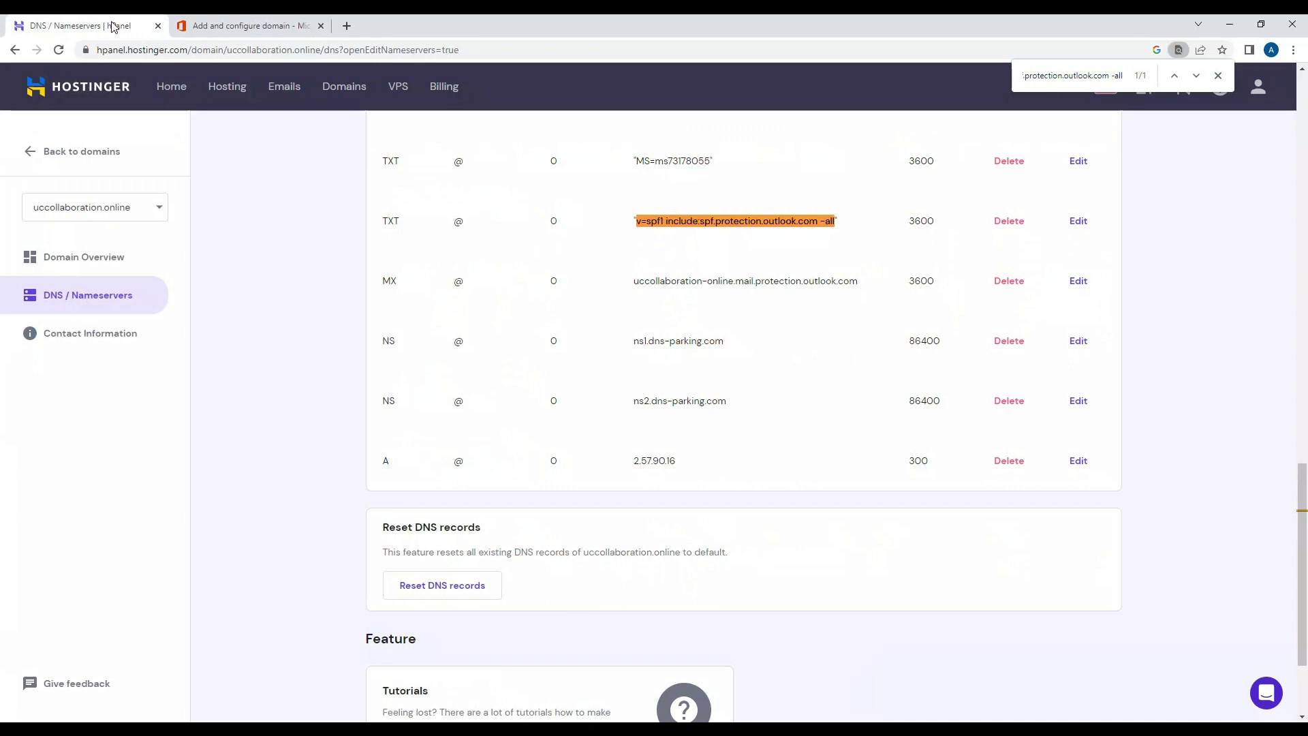
- Go back to Microsoft 365 and review the DNS record statuses, expanding the TXT Records section
{"action": "left_click", "coordinate": [228, 25]}
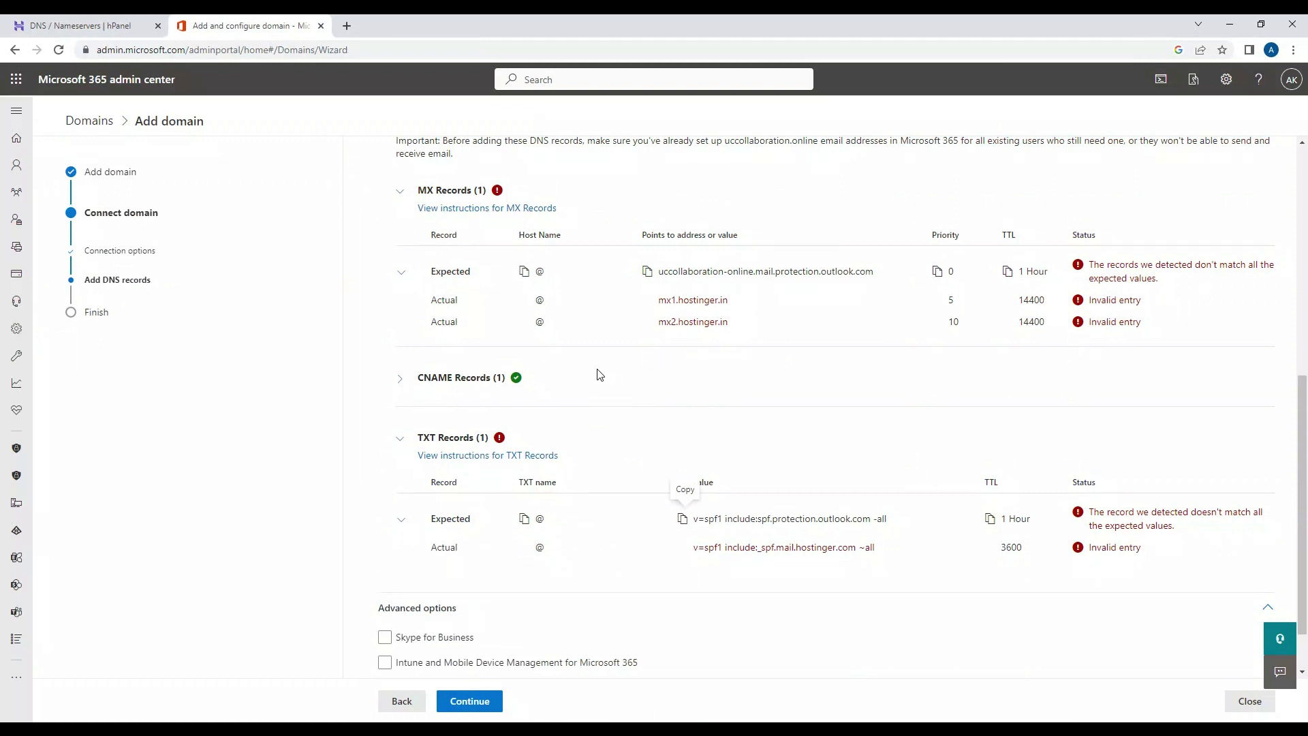
{"action": "scroll", "coordinate": [599, 374], "scroll_direction": "up", "scroll_amount": 4}
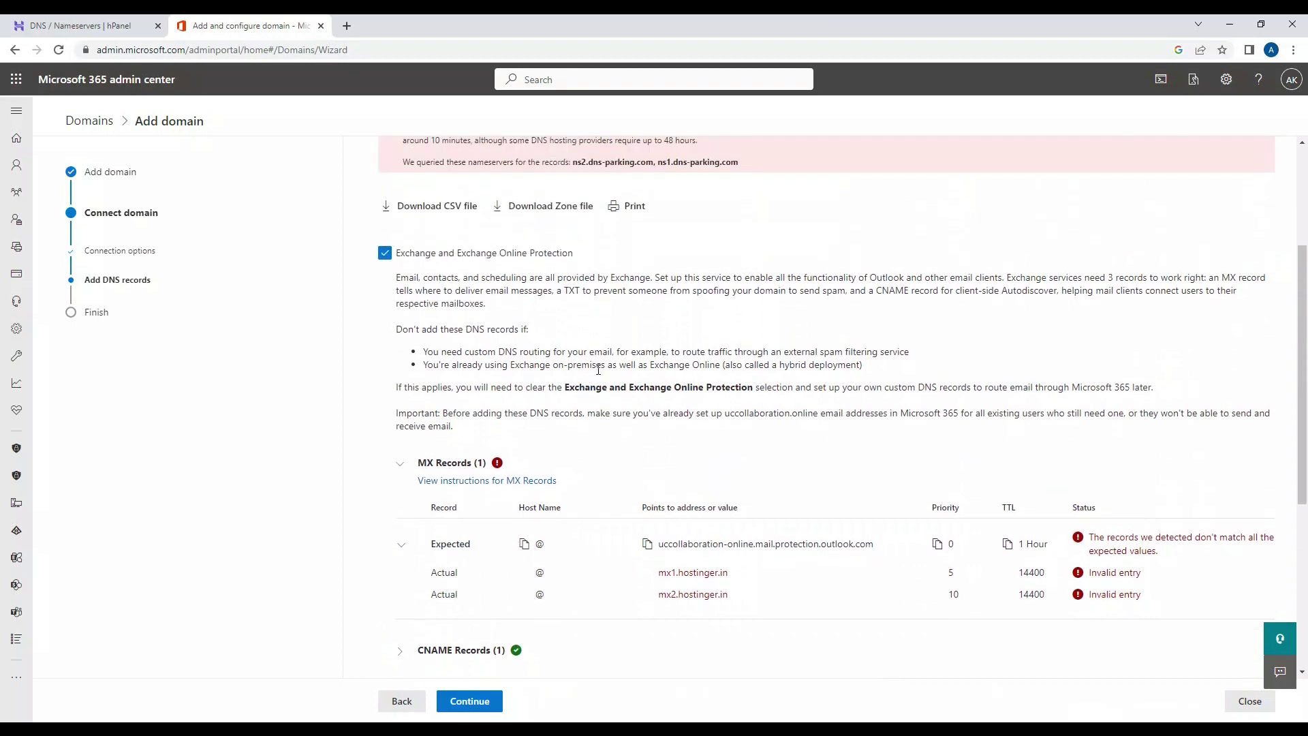
{"action": "scroll", "coordinate": [599, 369], "scroll_direction": "down", "scroll_amount": 3}
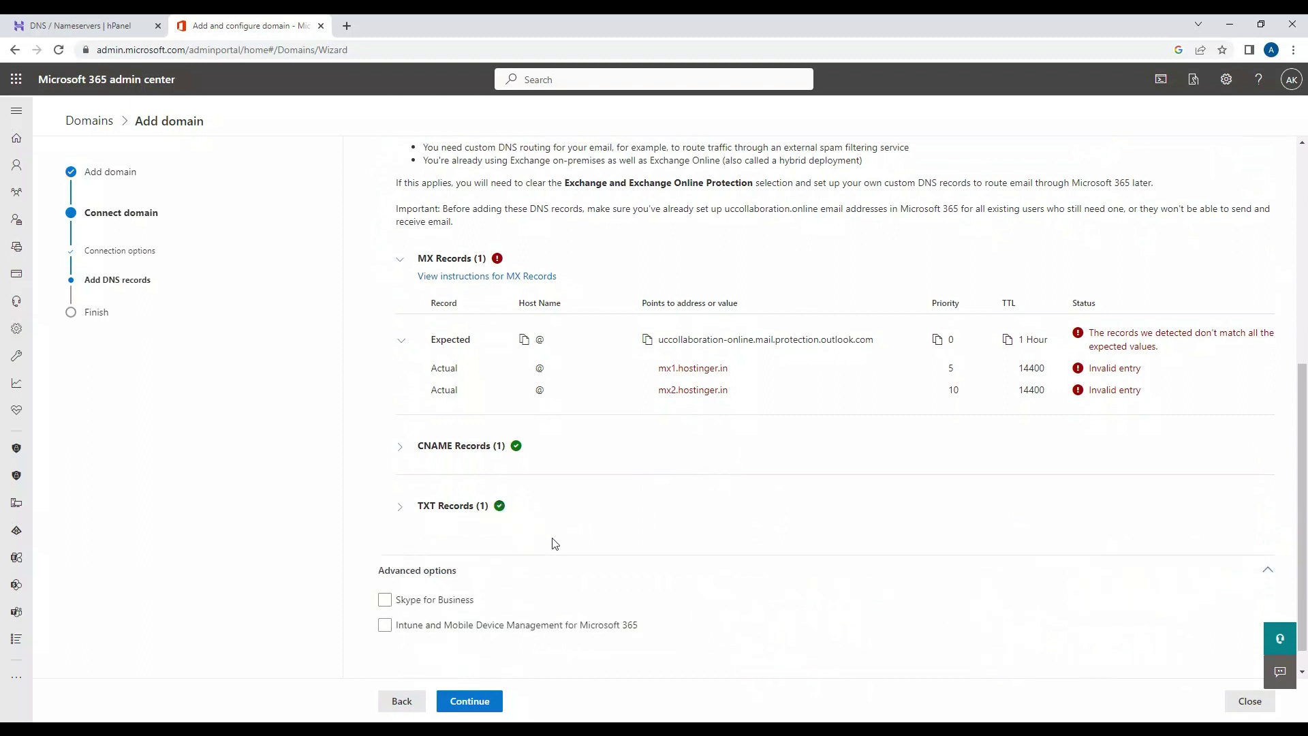
{"action": "left_click", "coordinate": [400, 506]}
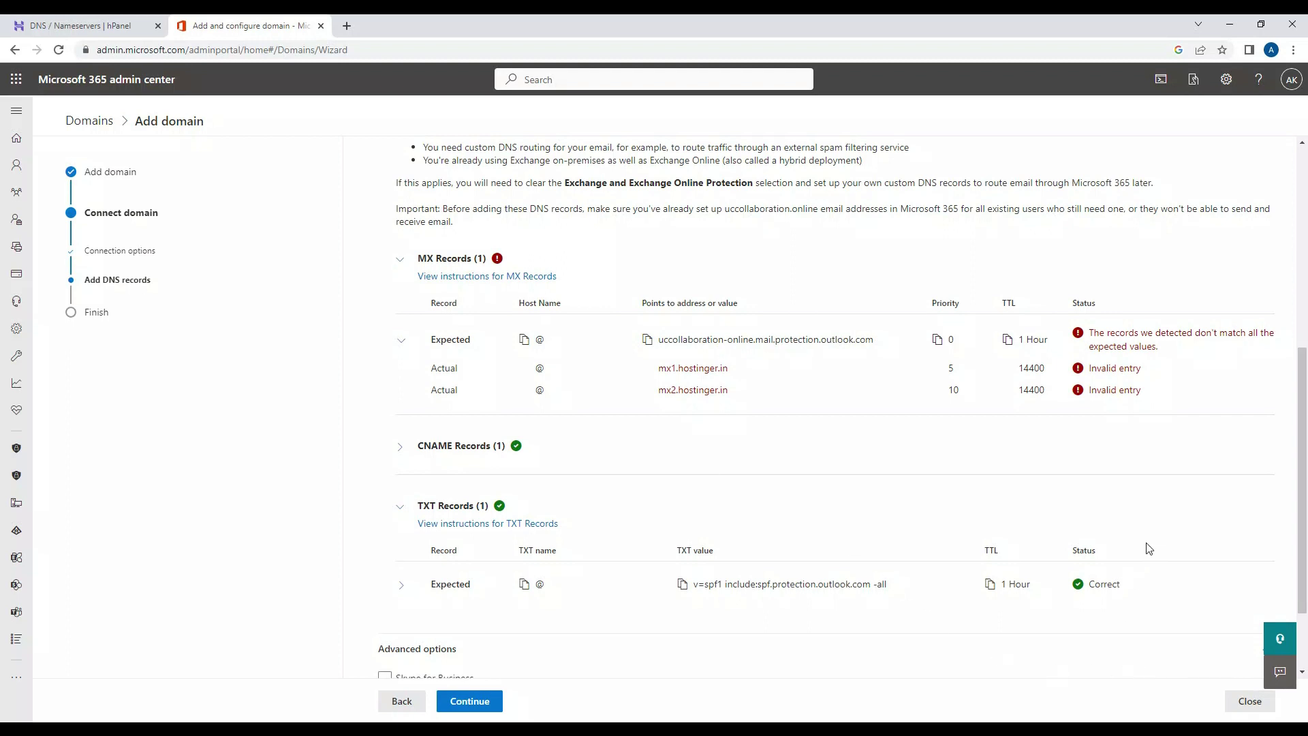
- Continue past the DNS records to complete the domain setup and close the wizard to the domains list
{"action": "key", "text": "Return"}
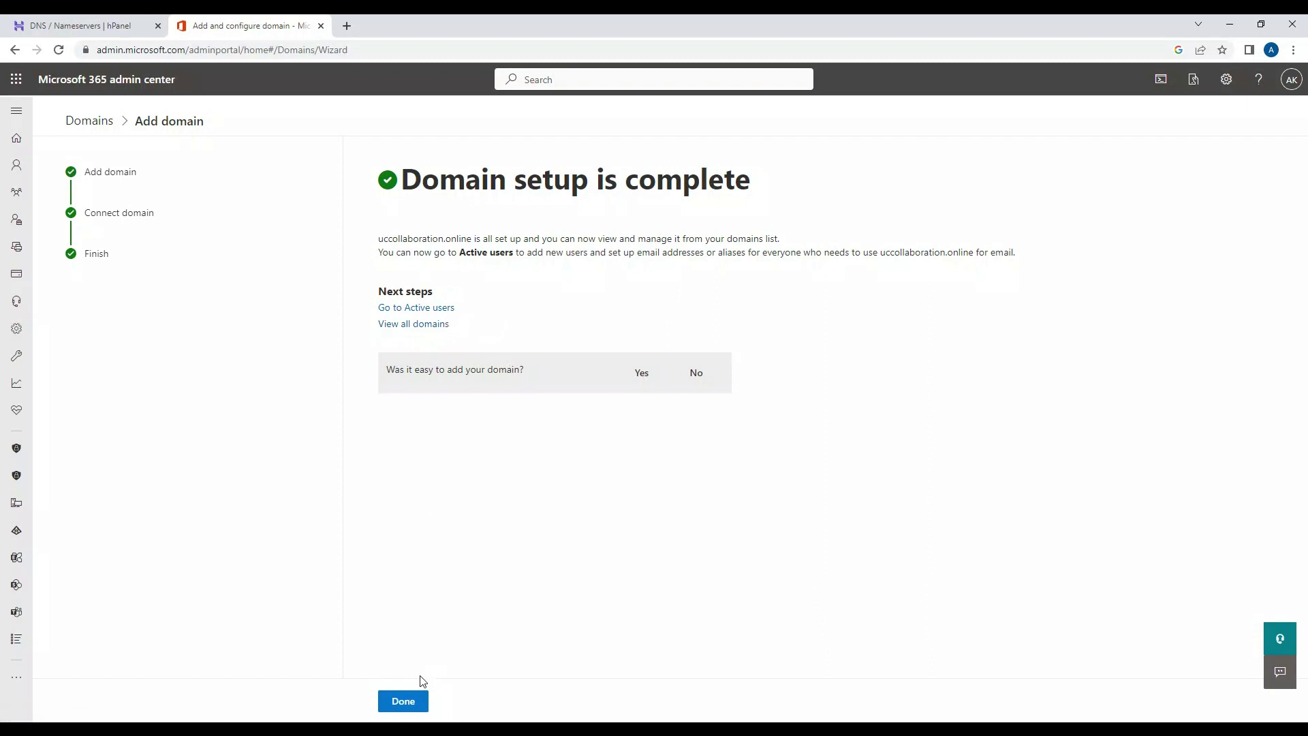
{"action": "left_click", "coordinate": [403, 701]}
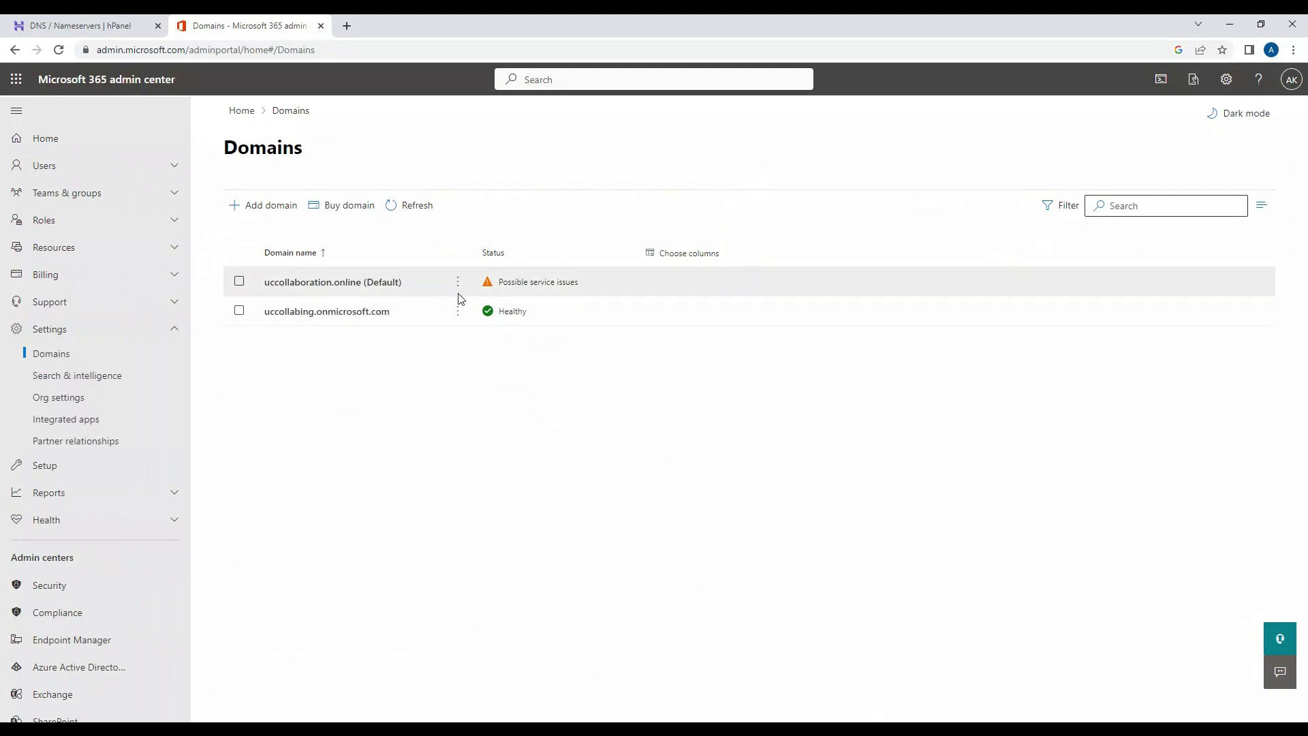
- Open the details of uccollaboration.online and read the explanation of its domain status
{"action": "left_click", "coordinate": [500, 281]}
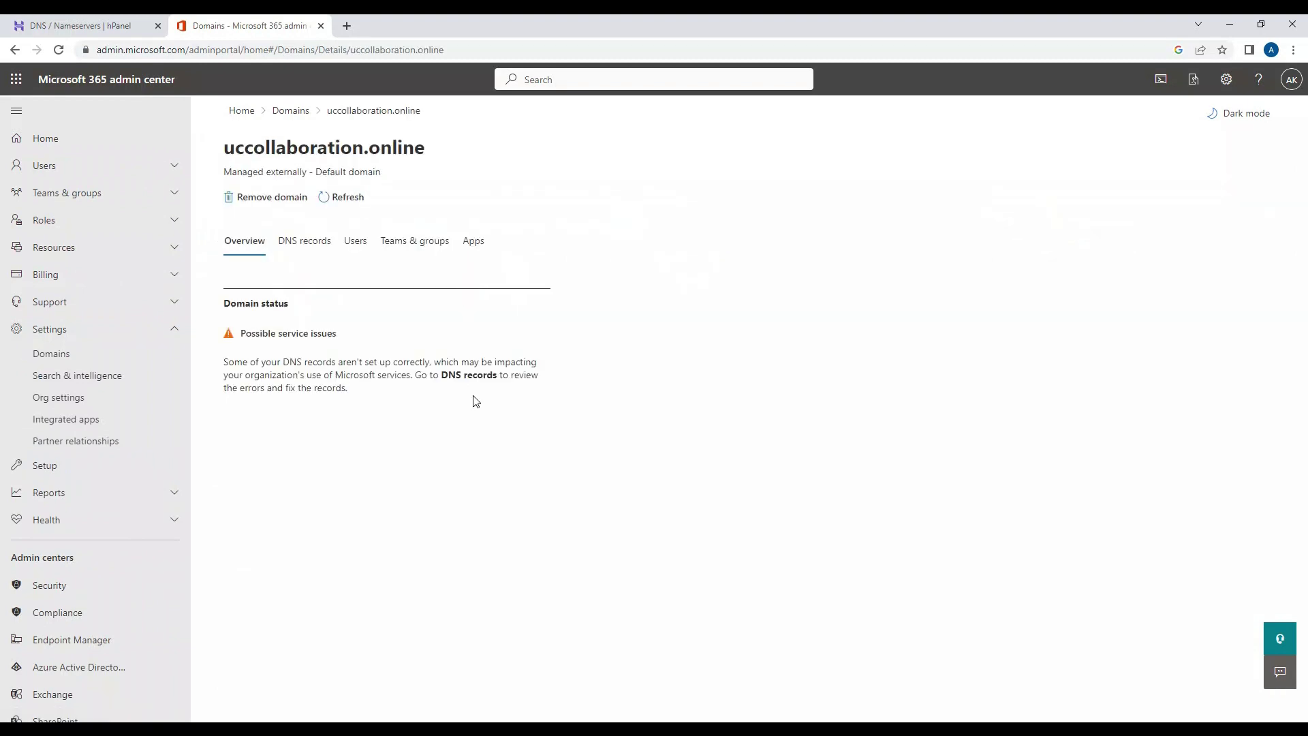
{"action": "left_click_drag", "start_coordinate": [236, 365], "coordinate": [525, 362]}
{"action": "left_click_drag", "start_coordinate": [254, 377], "coordinate": [538, 379]}
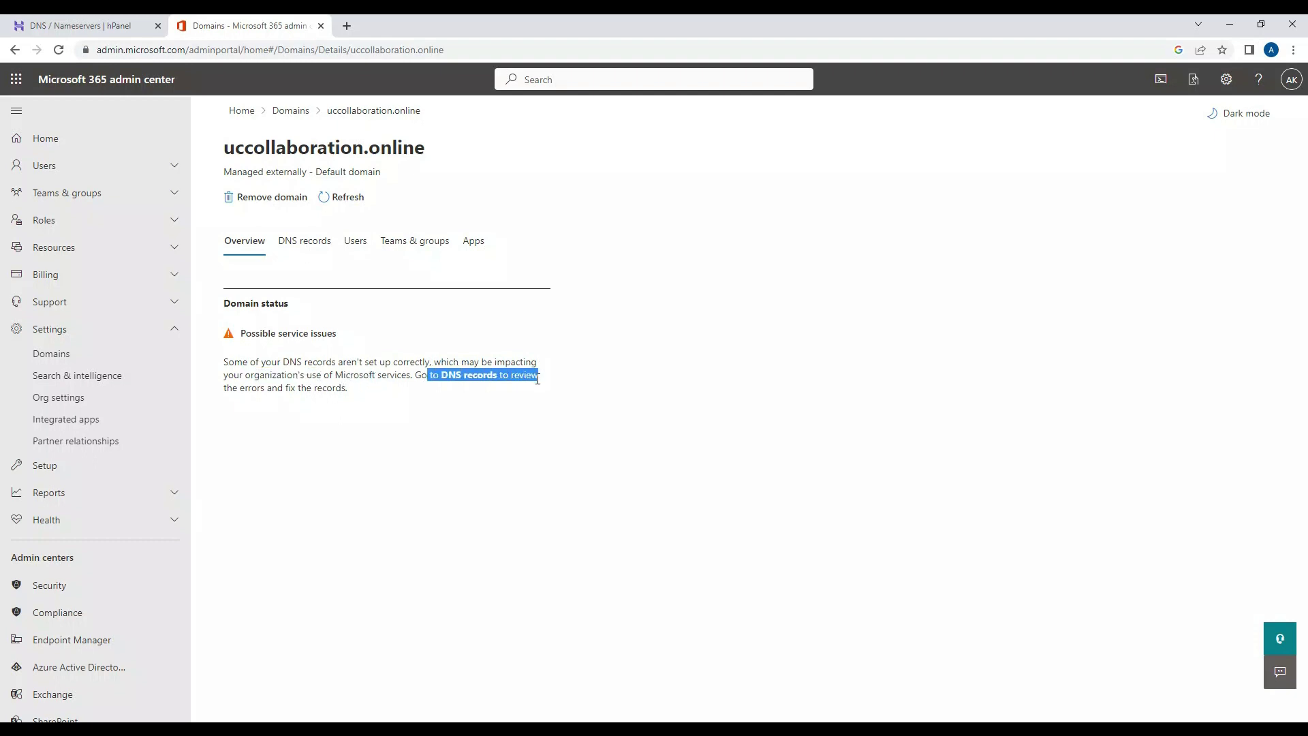
- Examine the domain's Microsoft Exchange DNS records, refresh their statuses and return to the domains list
{"action": "left_click", "coordinate": [290, 249]}
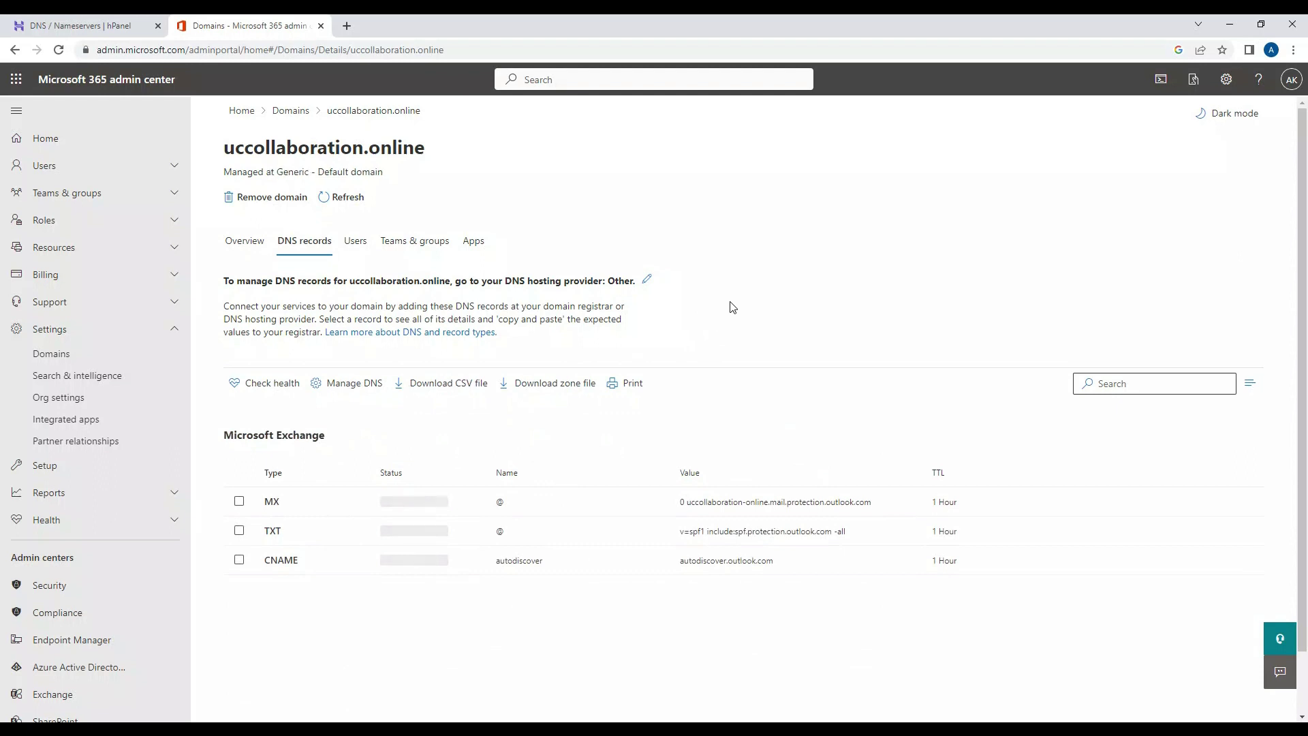
{"action": "scroll", "coordinate": [733, 306], "scroll_direction": "down", "scroll_amount": 1}
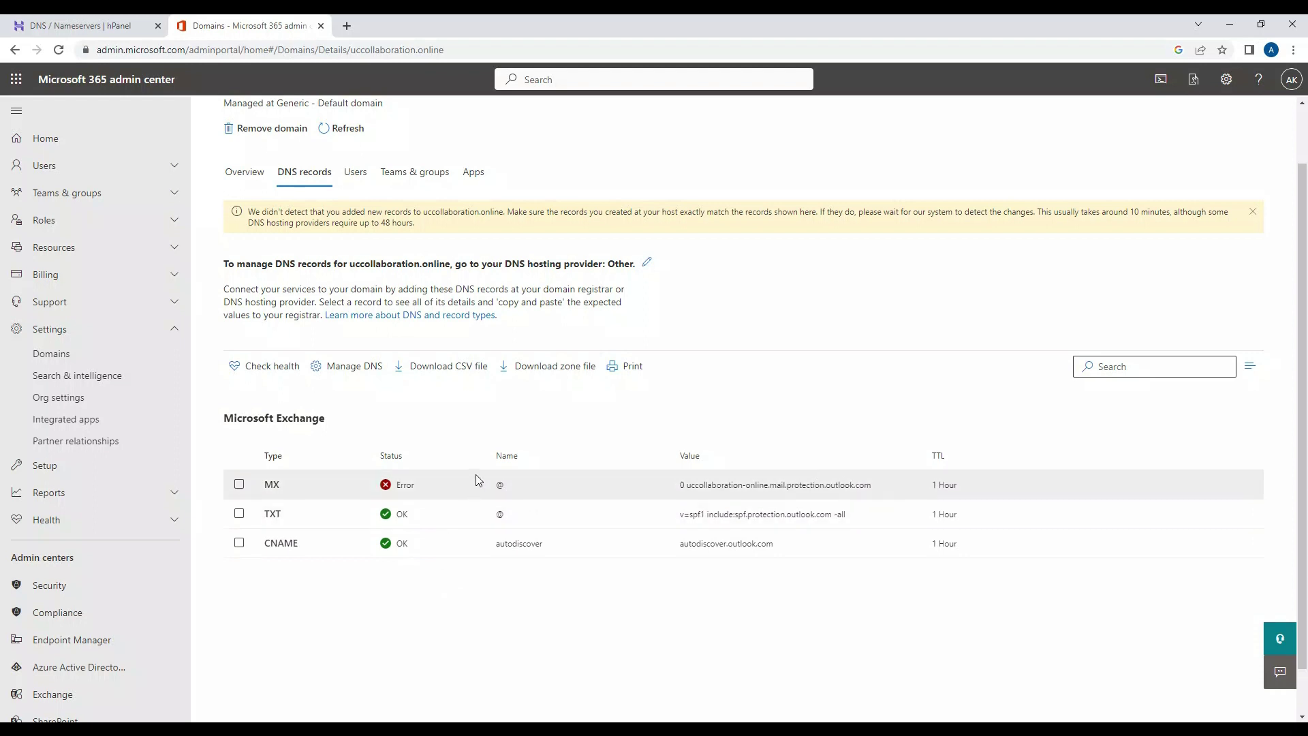
{"action": "left_click", "coordinate": [359, 130]}
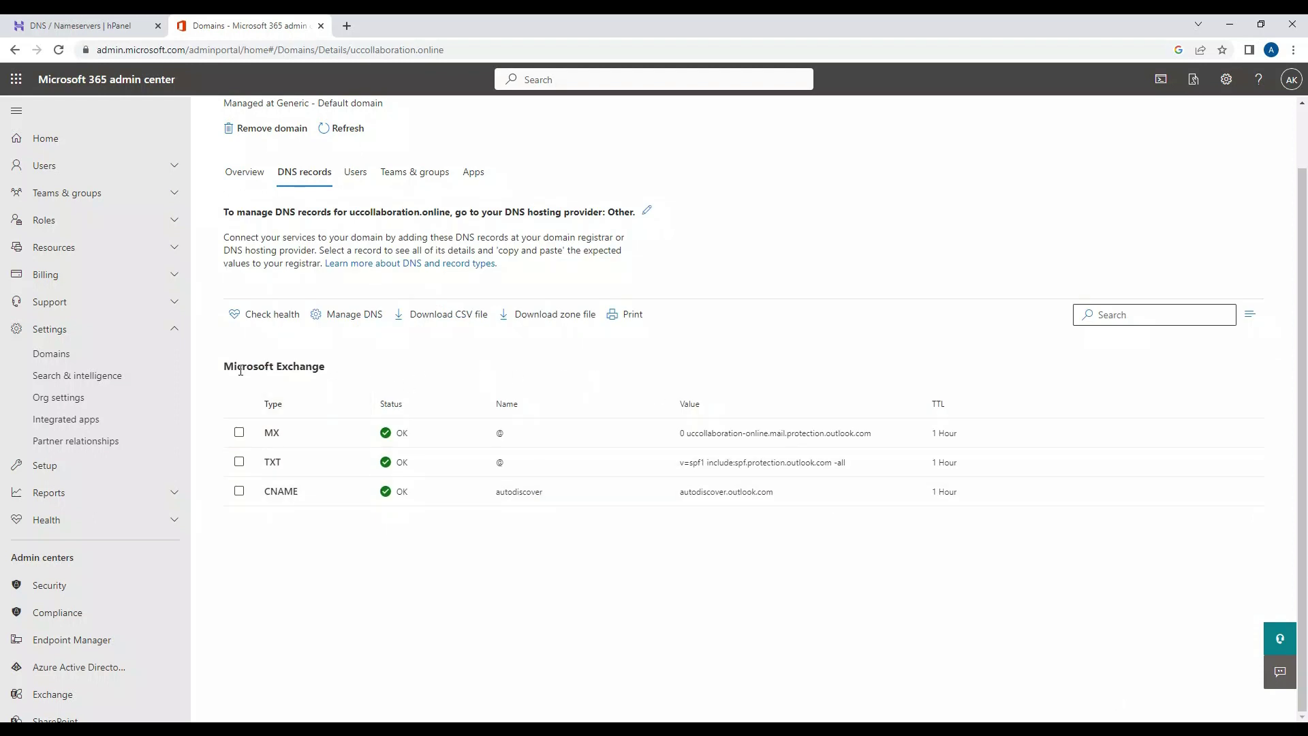
{"action": "left_click", "coordinate": [63, 361]}
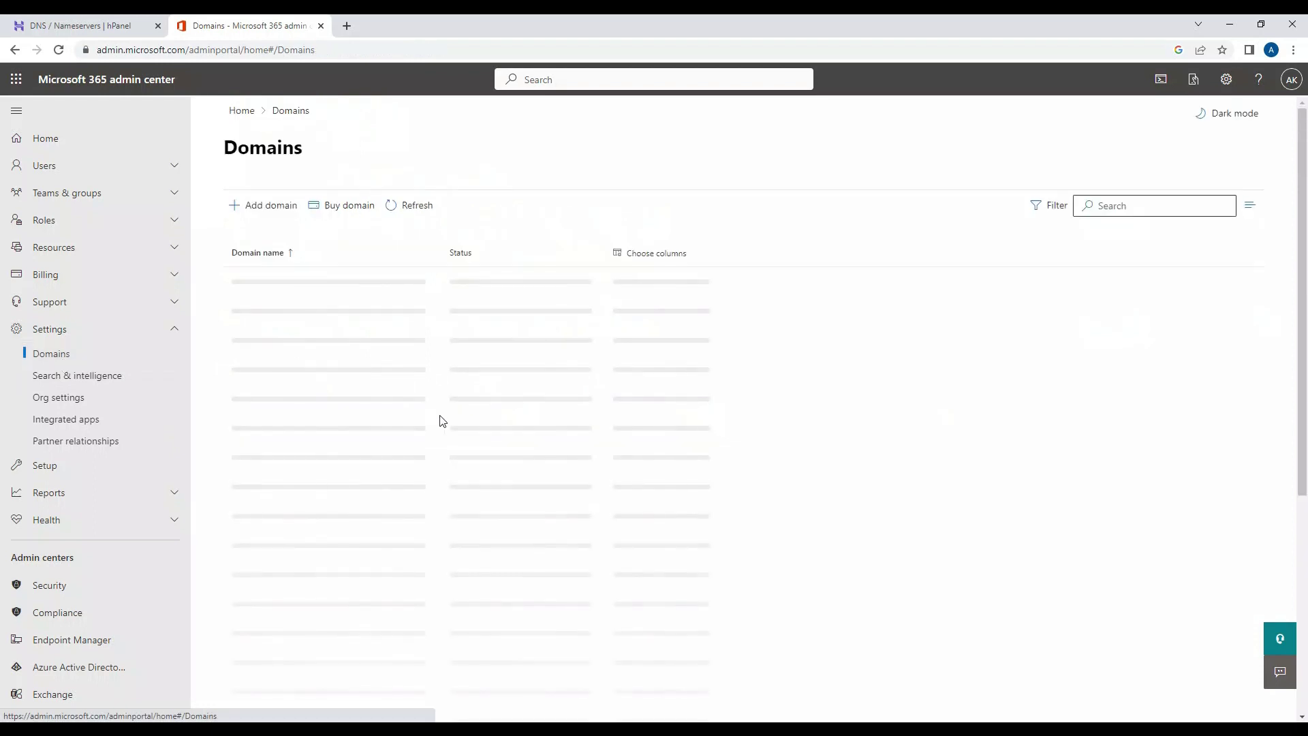